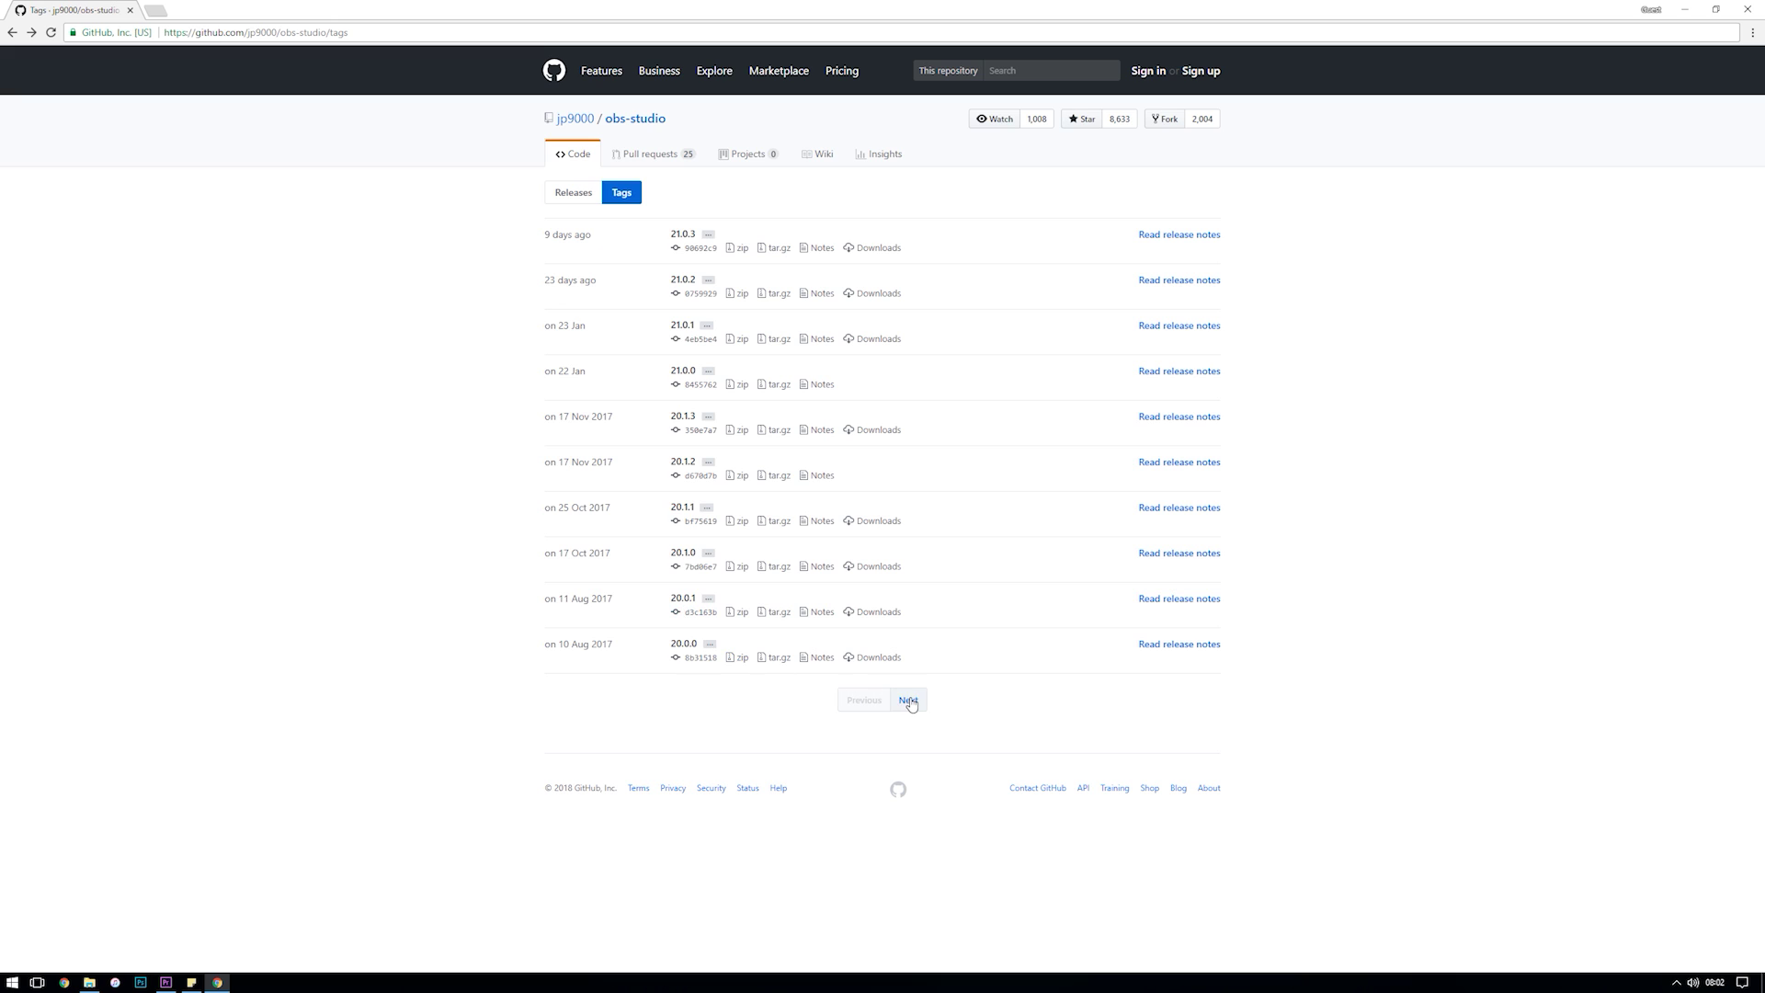
- Load the next page of obs-studio release tags, covering 19.0.3 down to 17.0.0
left_click(909, 700)
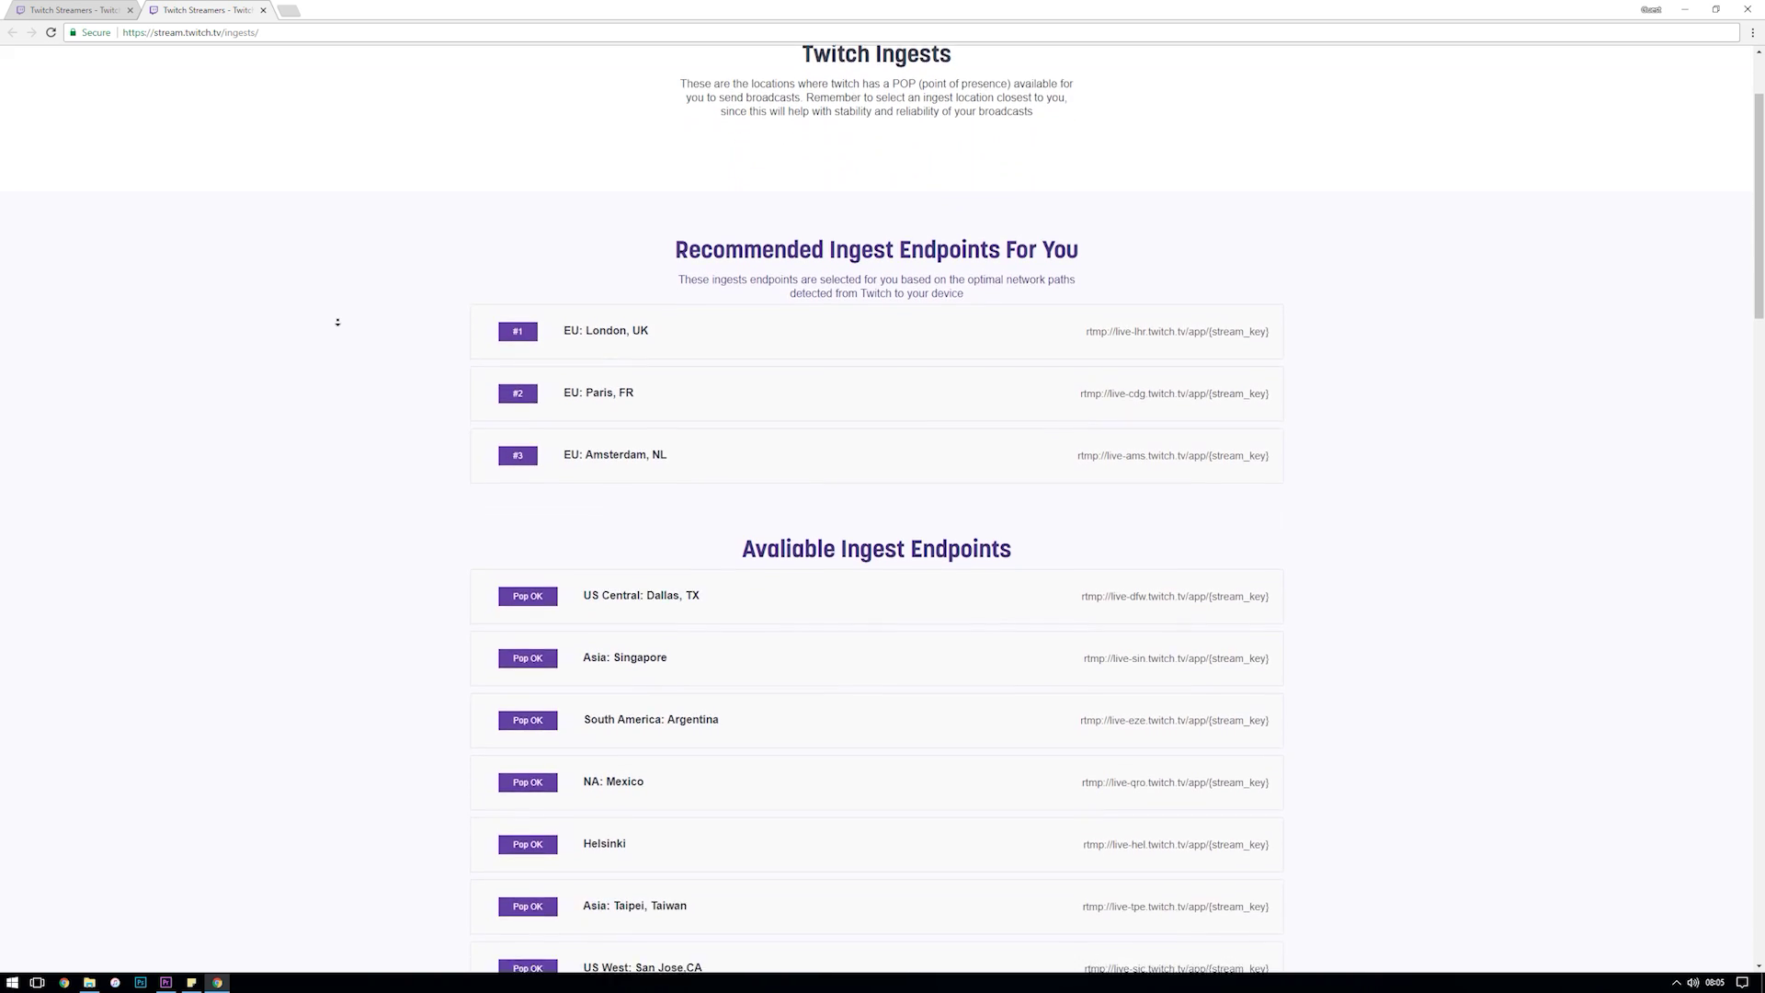
scroll(337, 322, "down", 4)
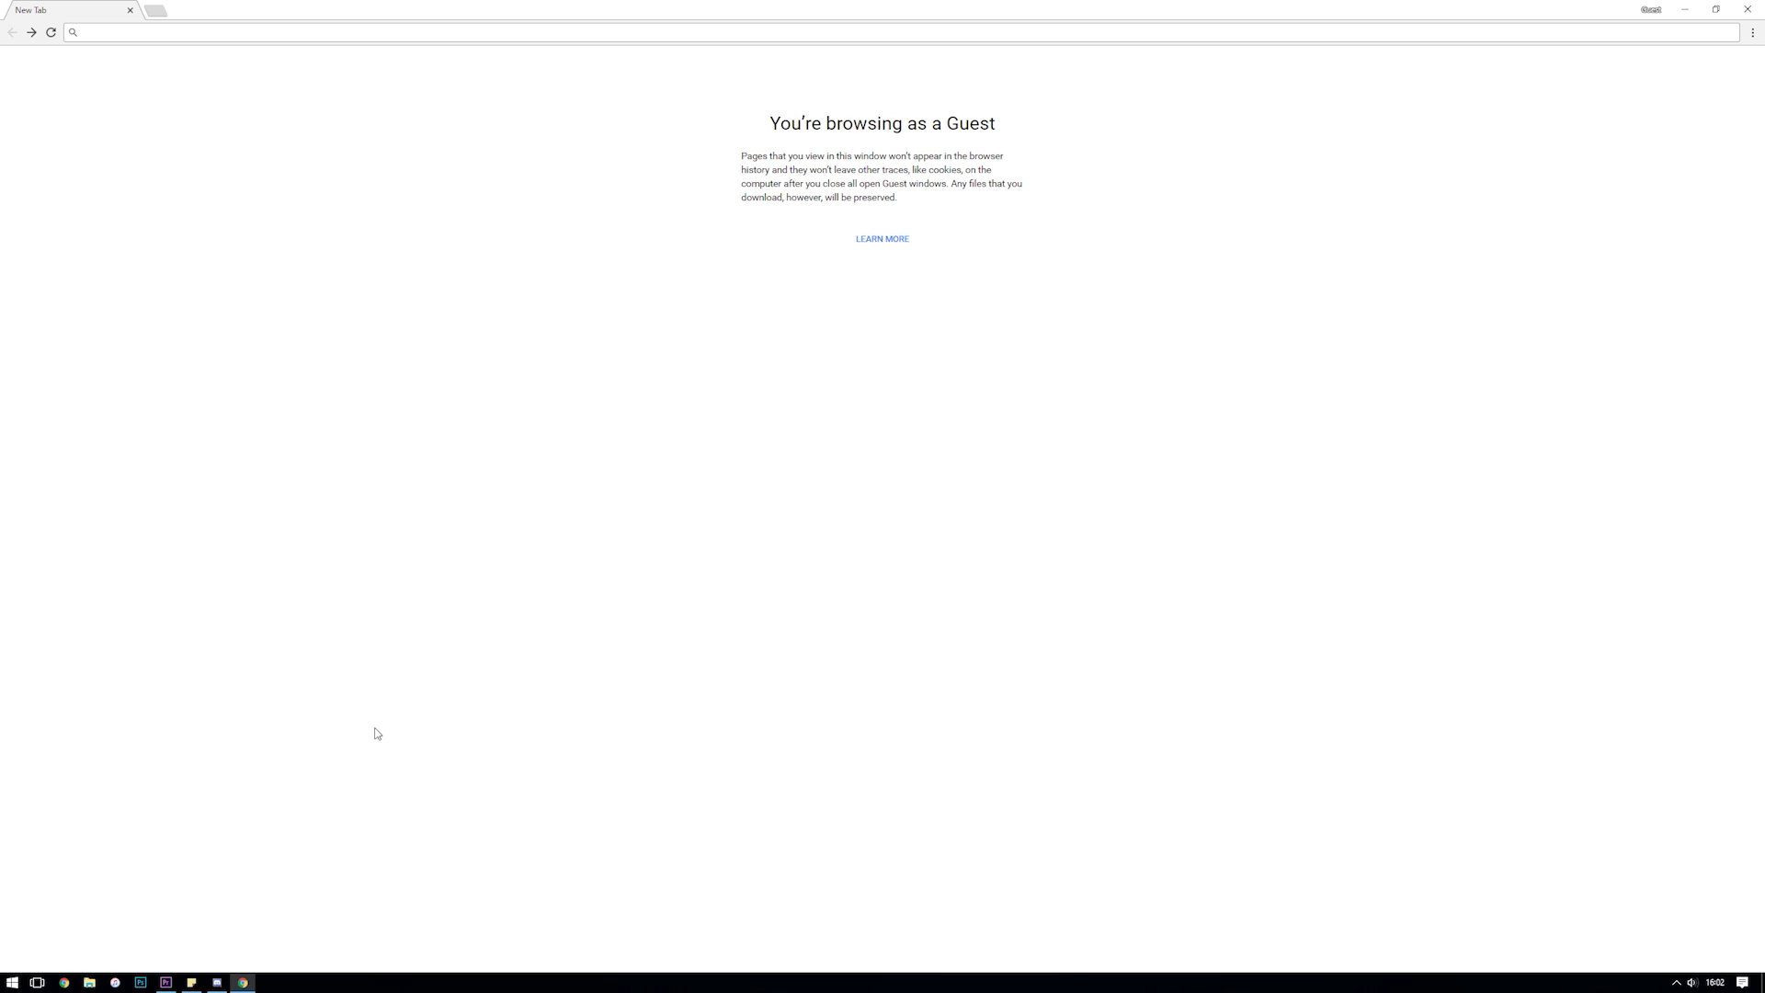
- Go to obsproject.com and download the OBS Studio installer for Windows
left_click(256, 34)
type("obsproject.com")
key("Return")
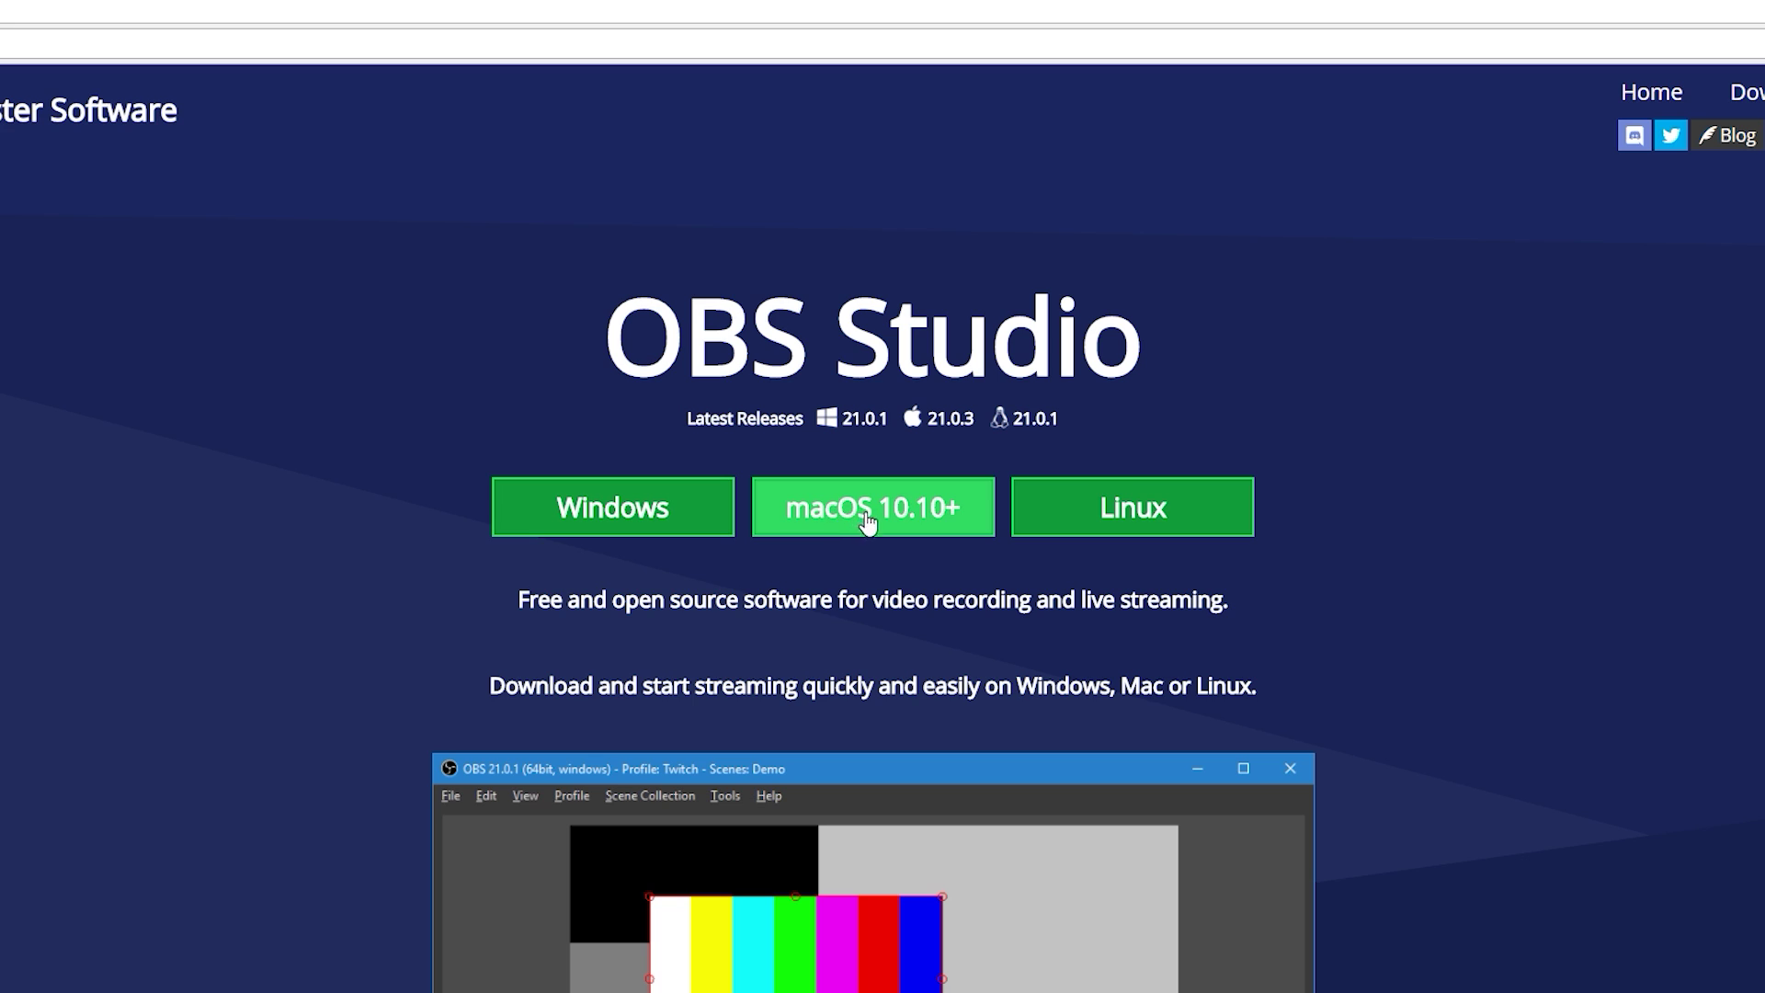
left_click(654, 522)
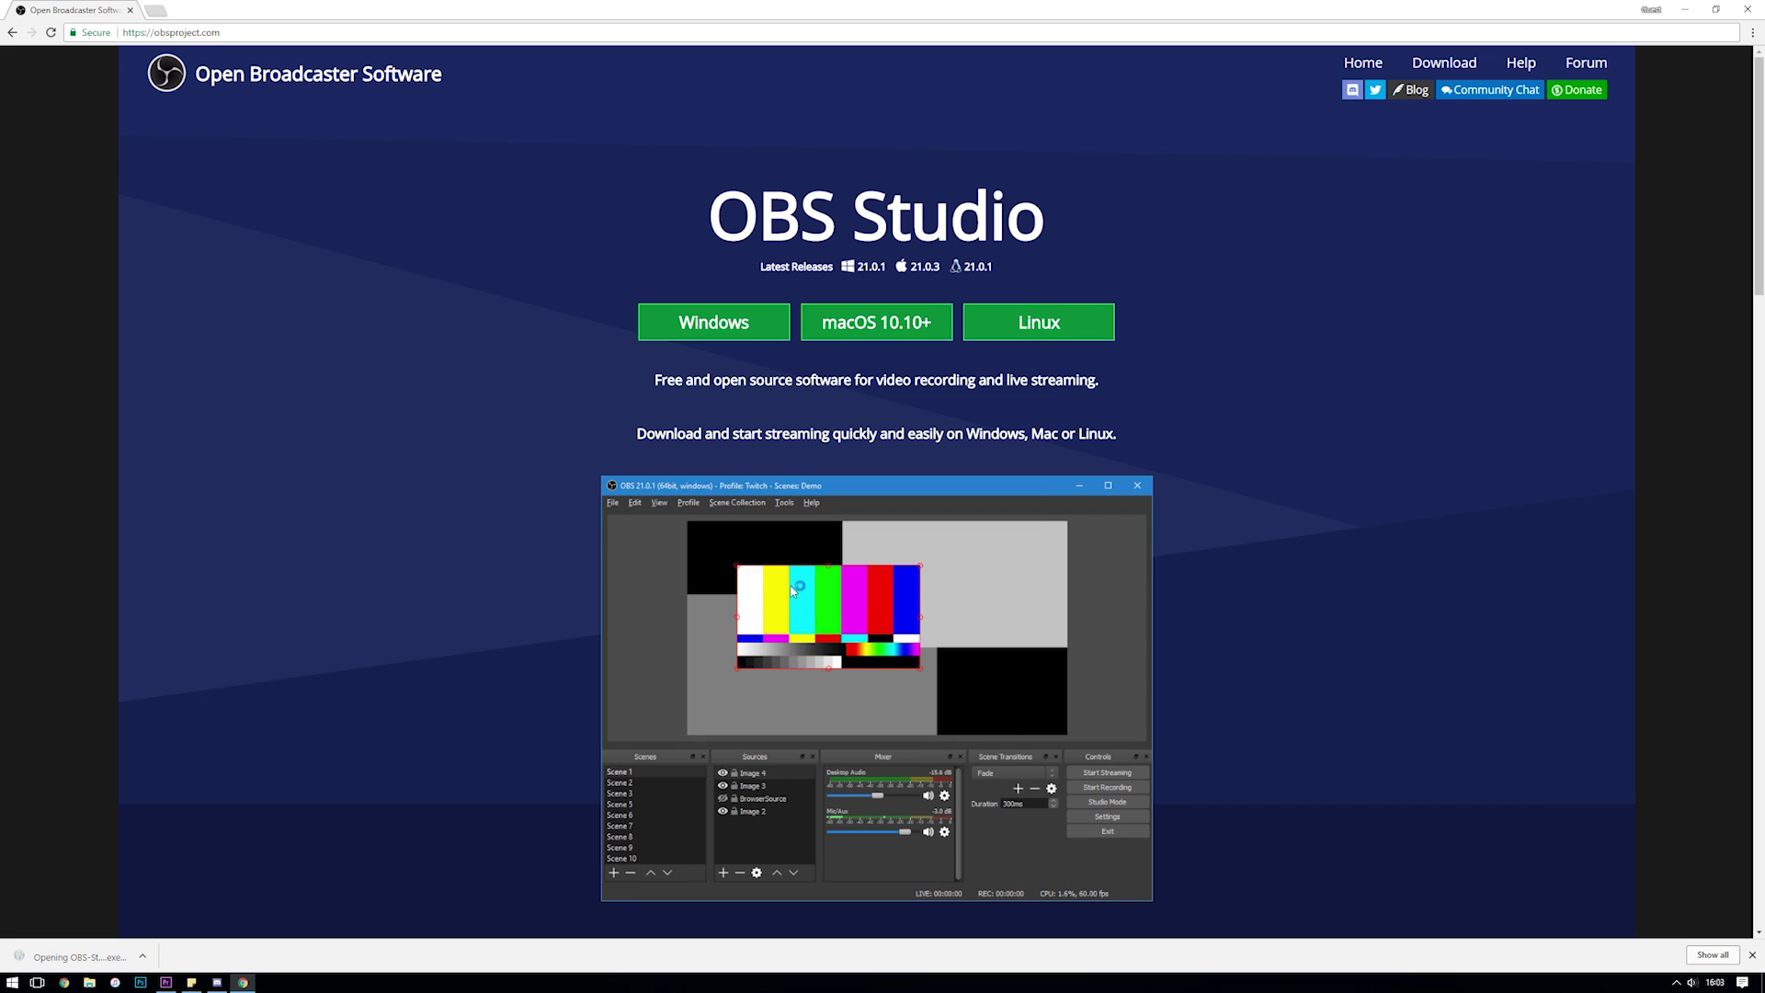
- Install OBS Studio 21.0.1, launch it and accept the license
left_click(965, 604)
left_click(960, 603)
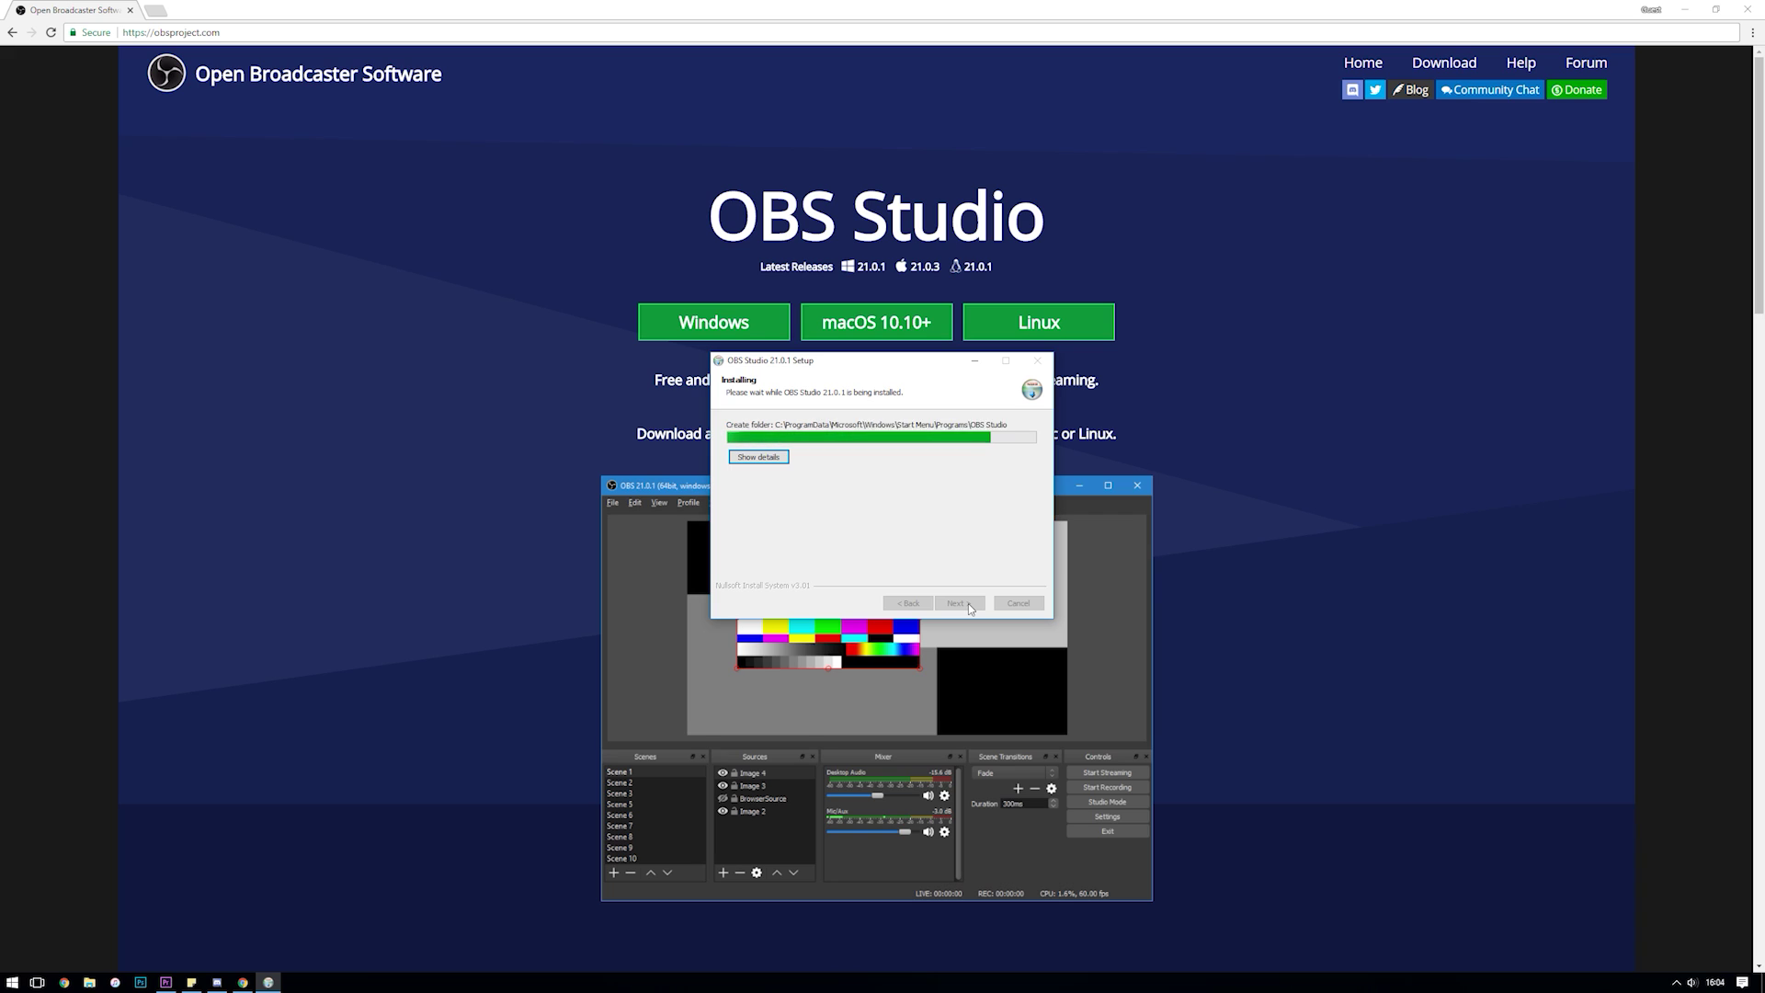
left_click(968, 603)
left_click(882, 619)
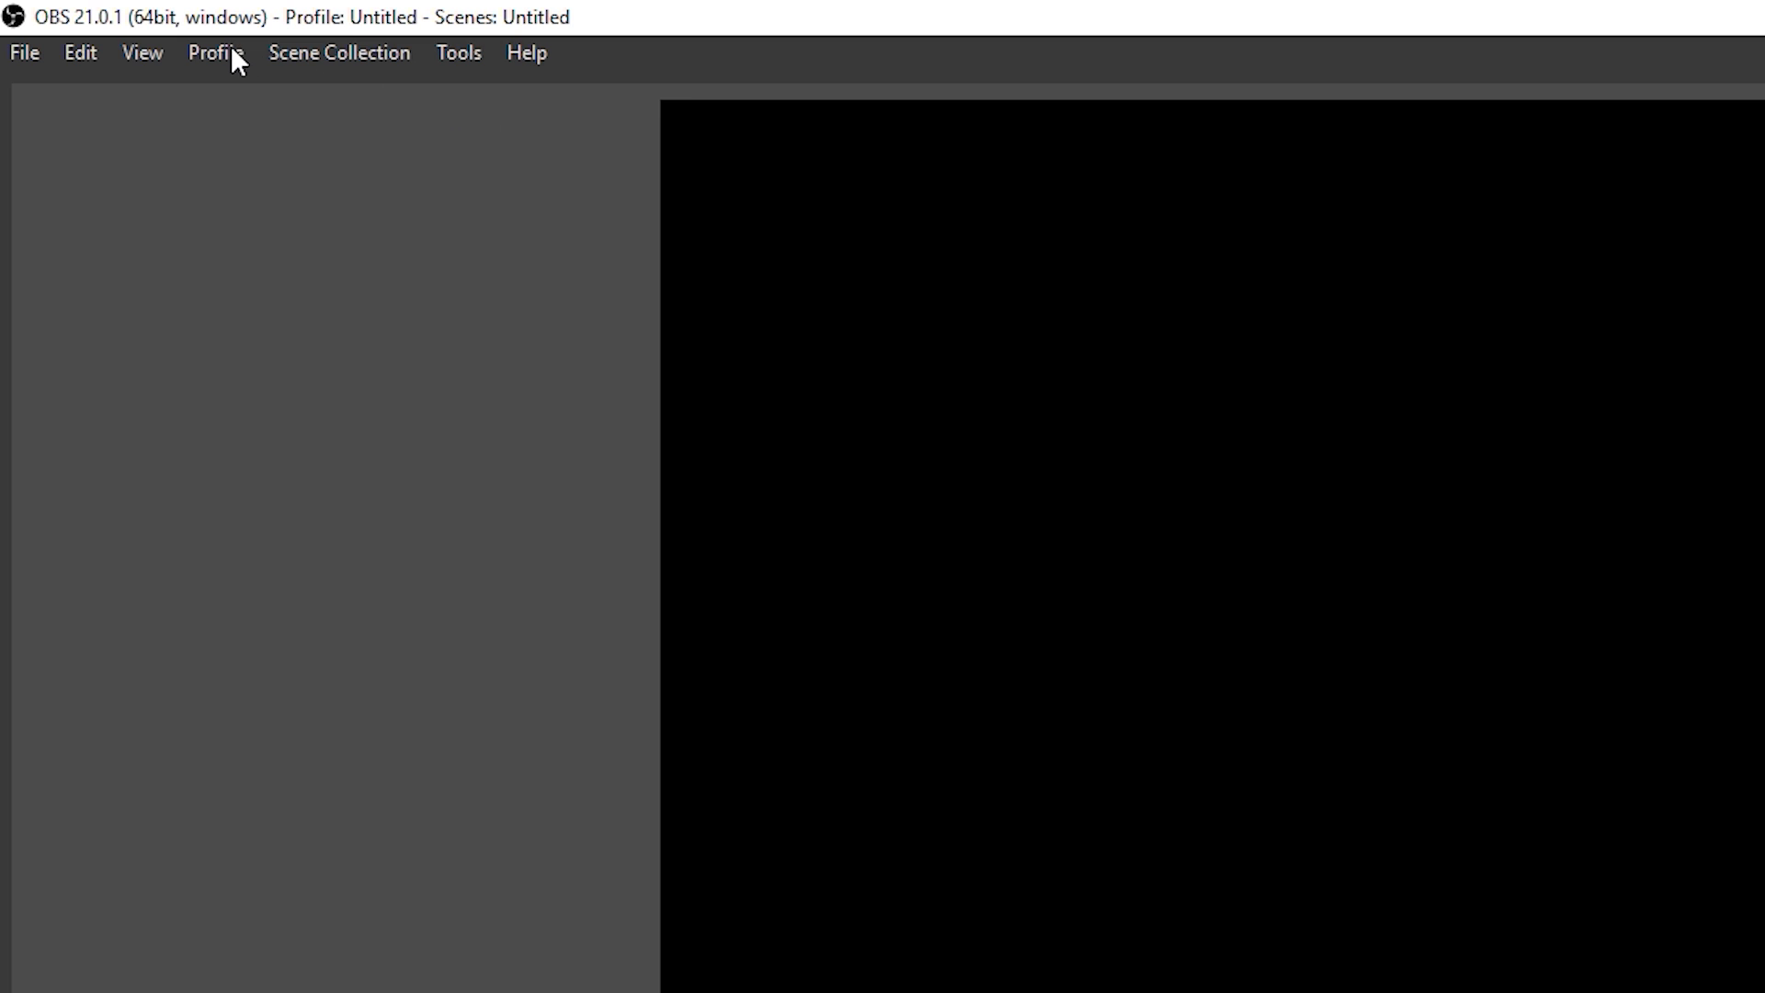
- Enter 'GamingCareers - Twitch' as the new profile name in the Rename Profile dialog
left_click(255, 161)
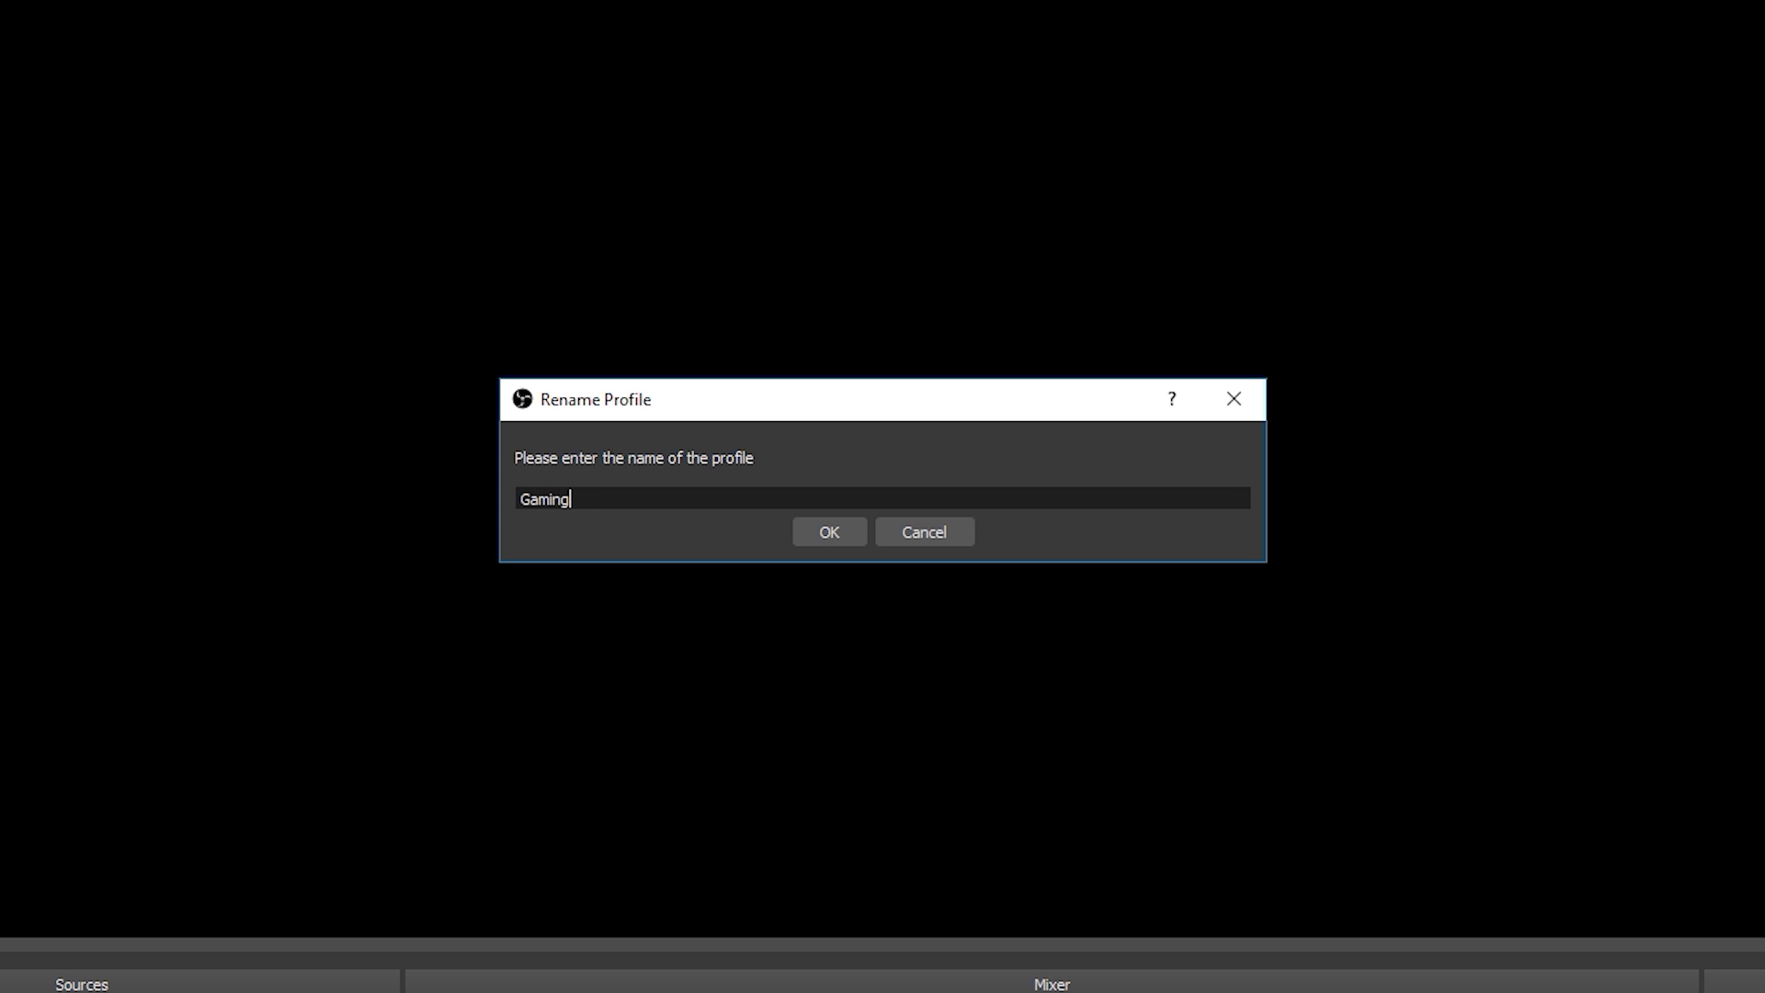
type("Careers - Tw")
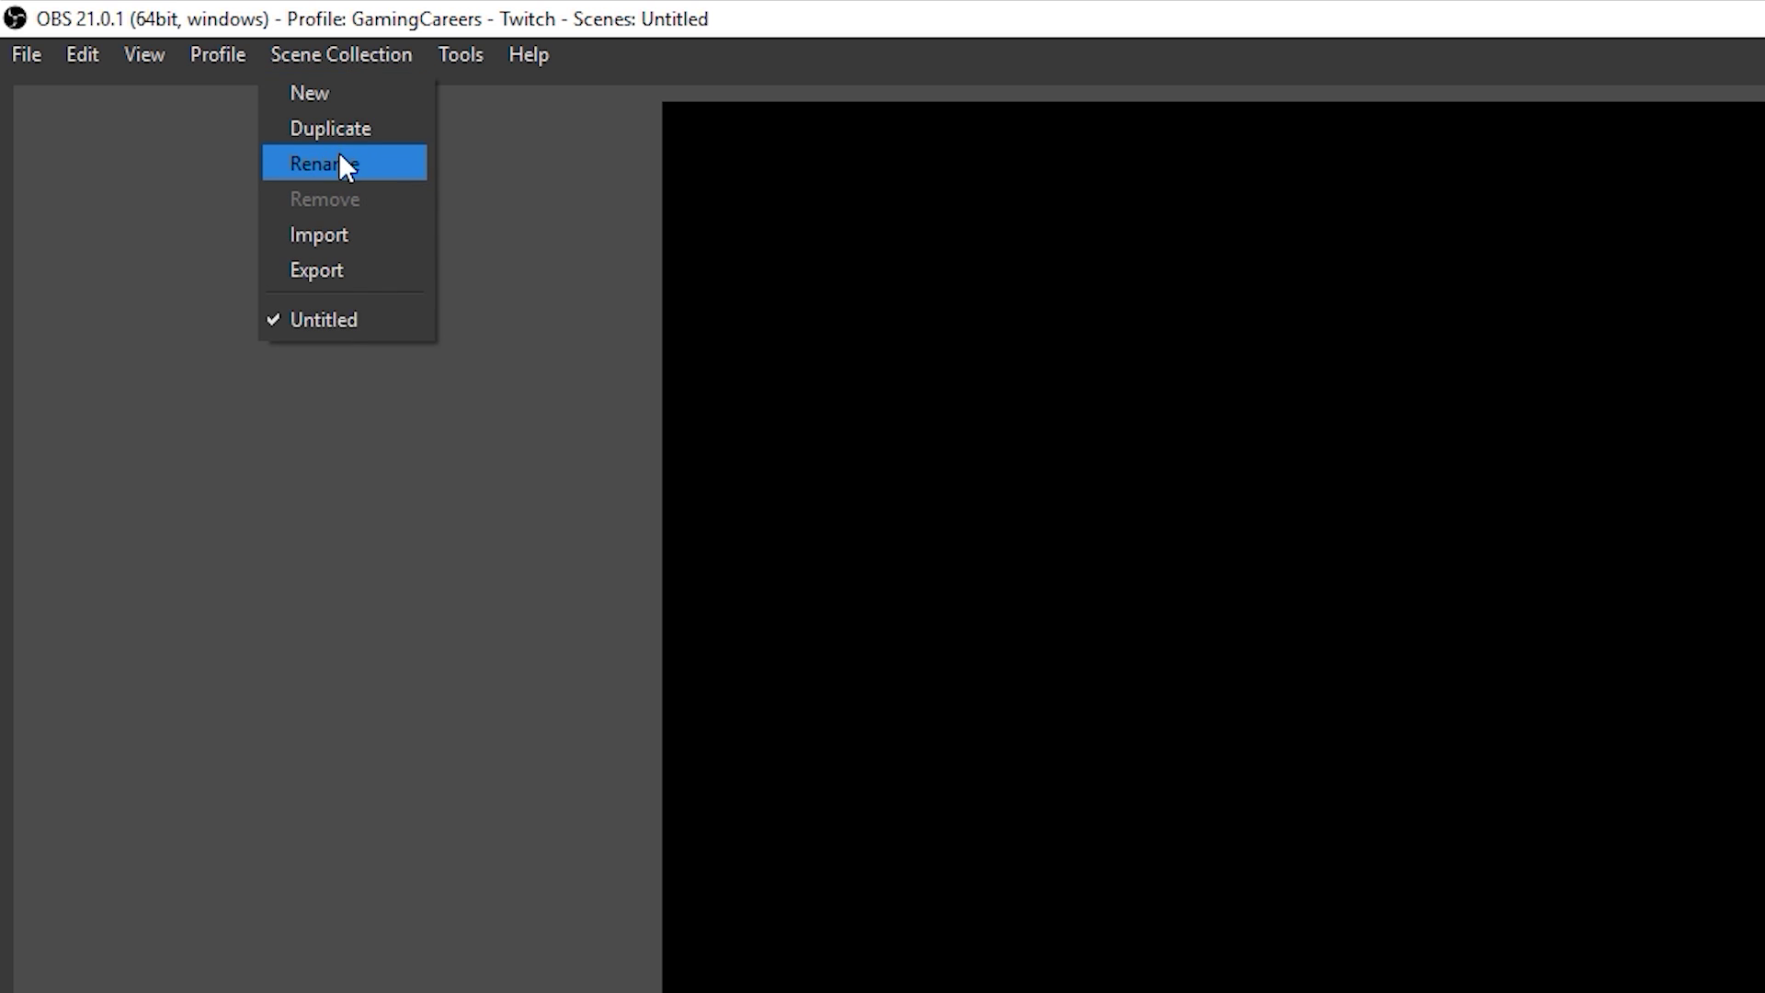
- Rename the current scene collection to 'Gaming Scenes' and confirm
left_click(339, 158)
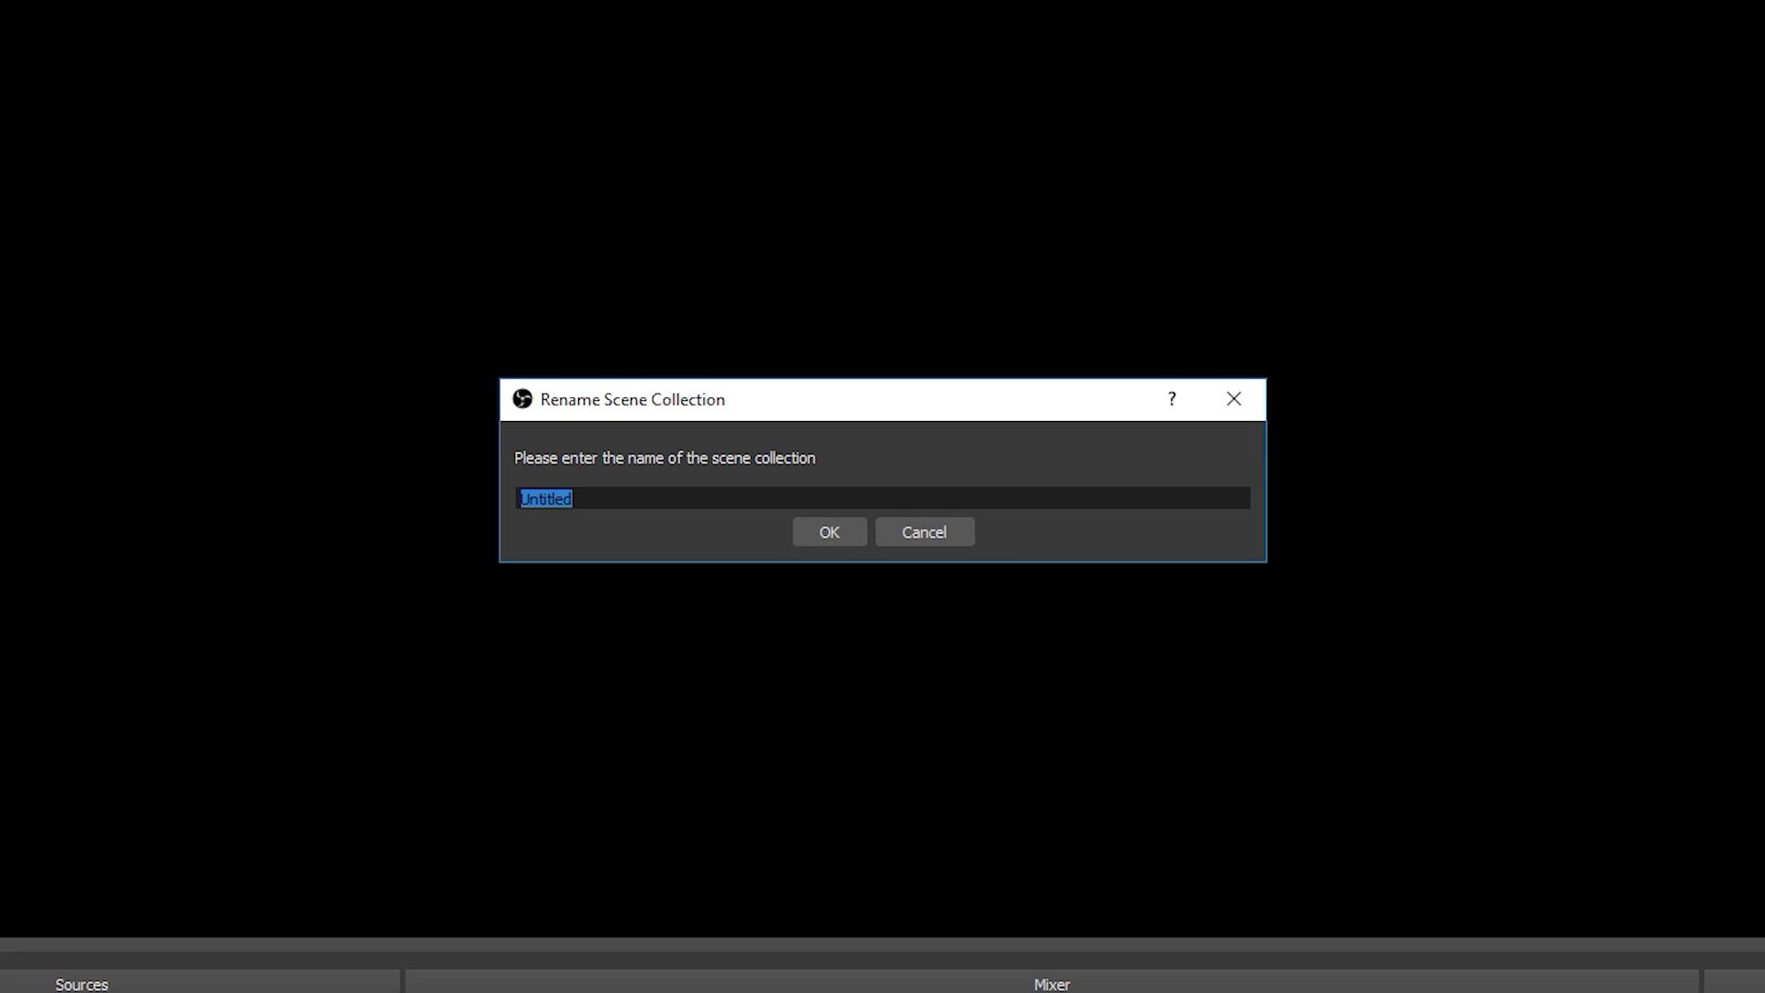
type("Gaming Scenes")
key("Return")
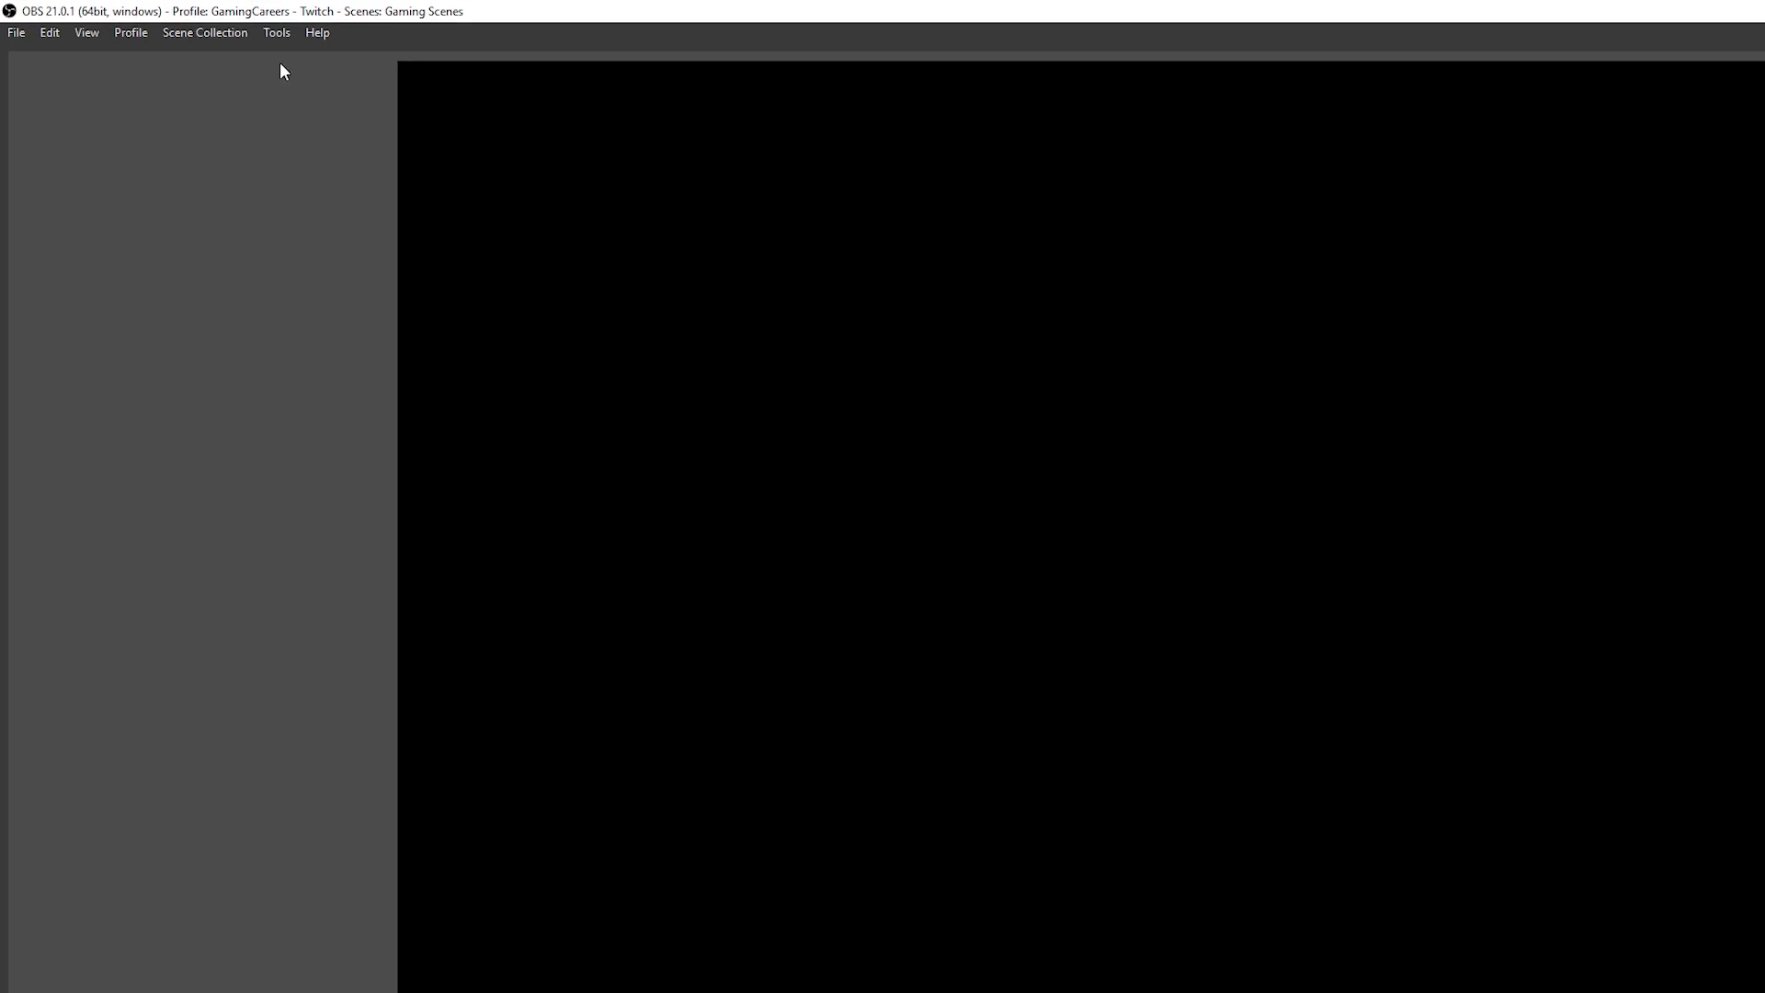
- Launch the Auto-Configuration Wizard (Beta) from Tools, keeping streaming as the primary optimisation
left_click(277, 32)
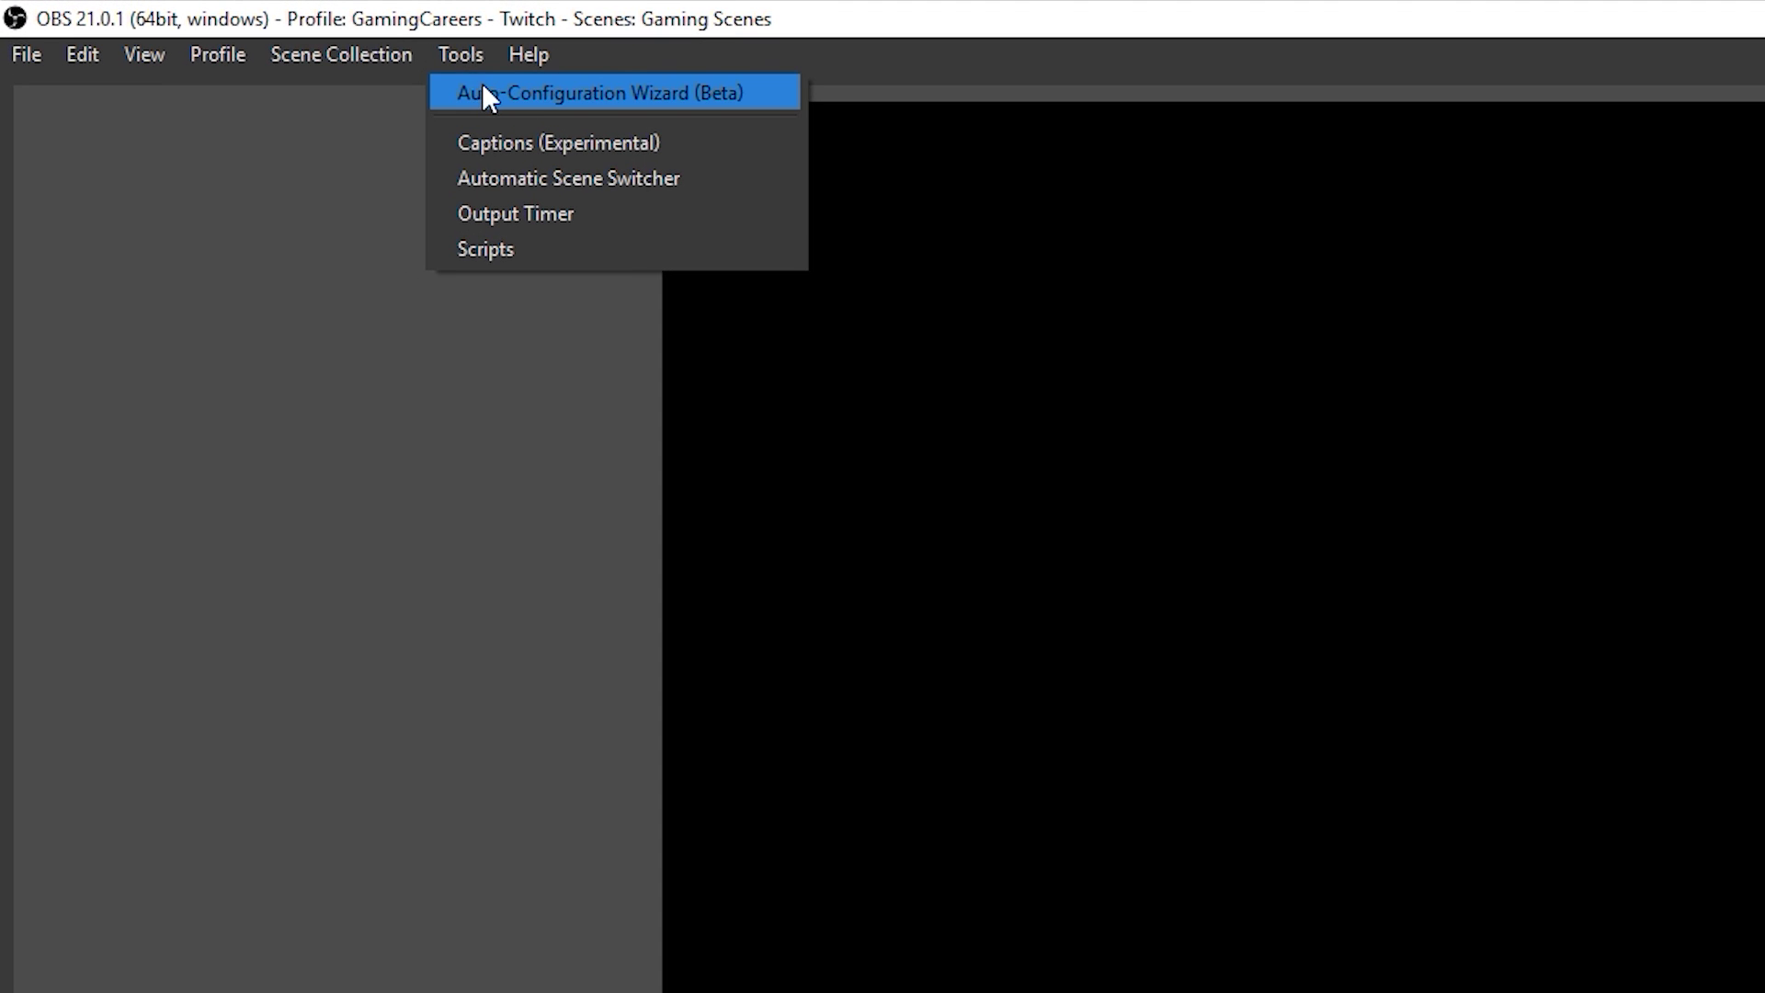
left_click(522, 92)
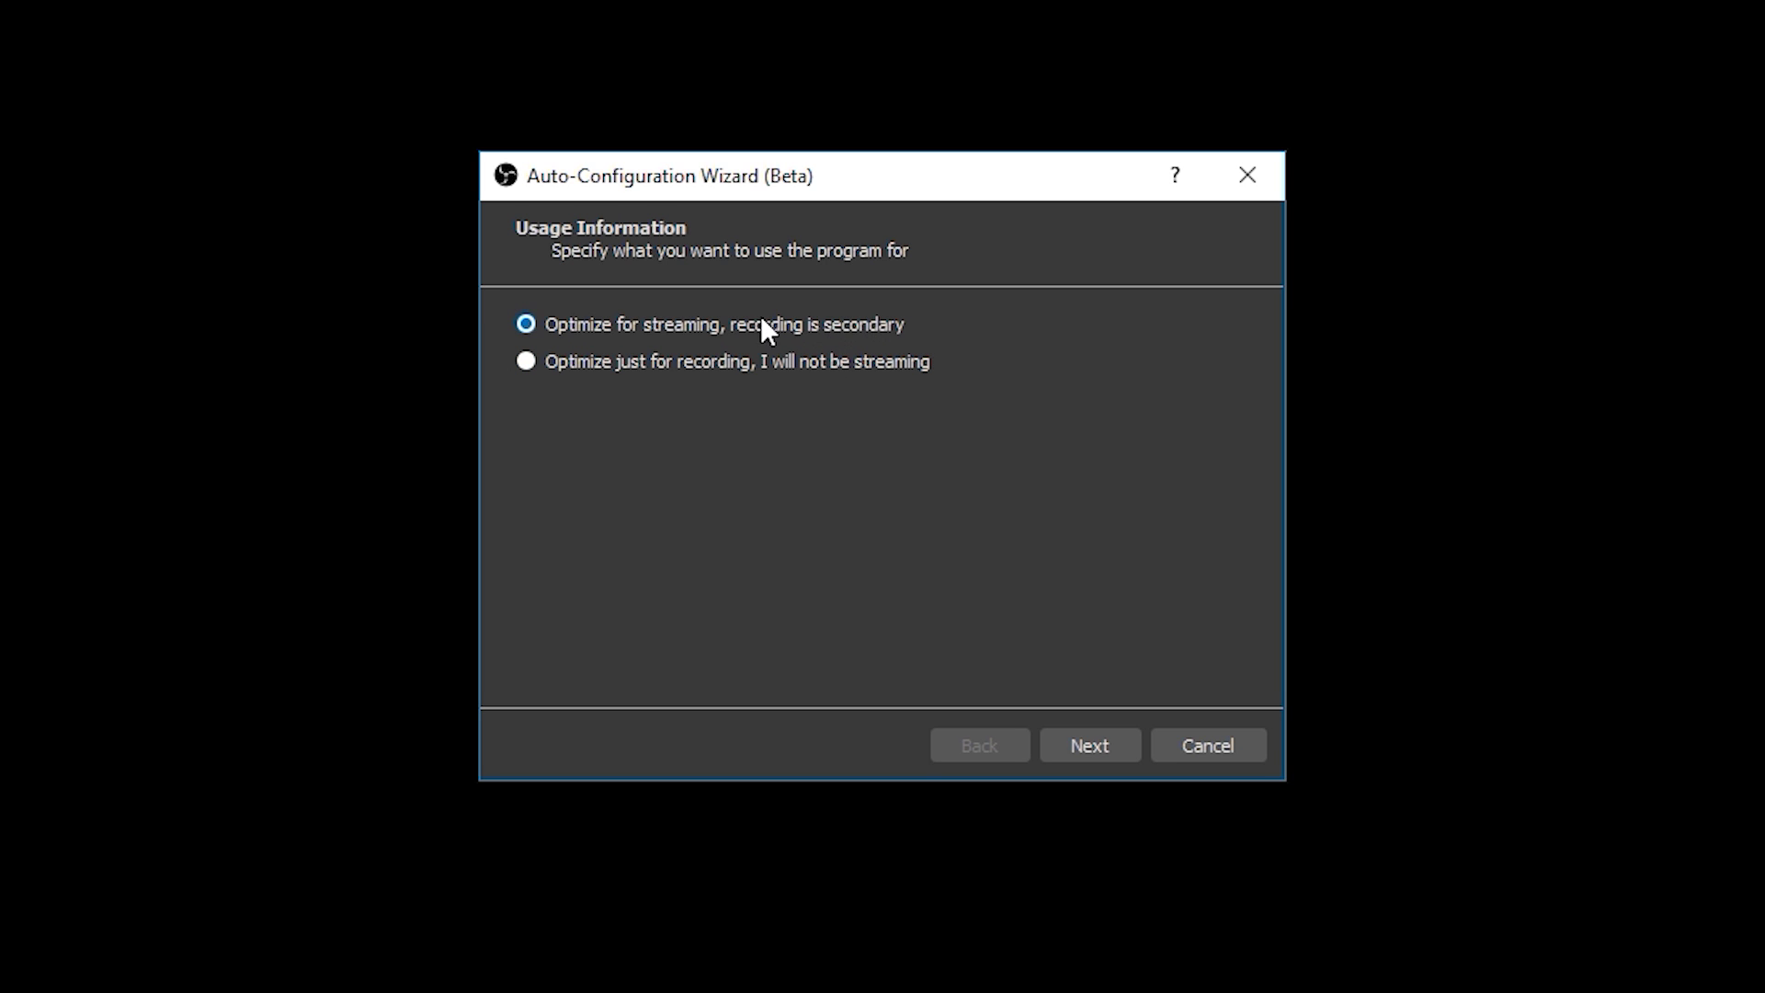
- Set the base canvas to Display 1 (2560x1440) and FPS to 'Either 60 or 30, prefer 60'
left_click(1091, 738)
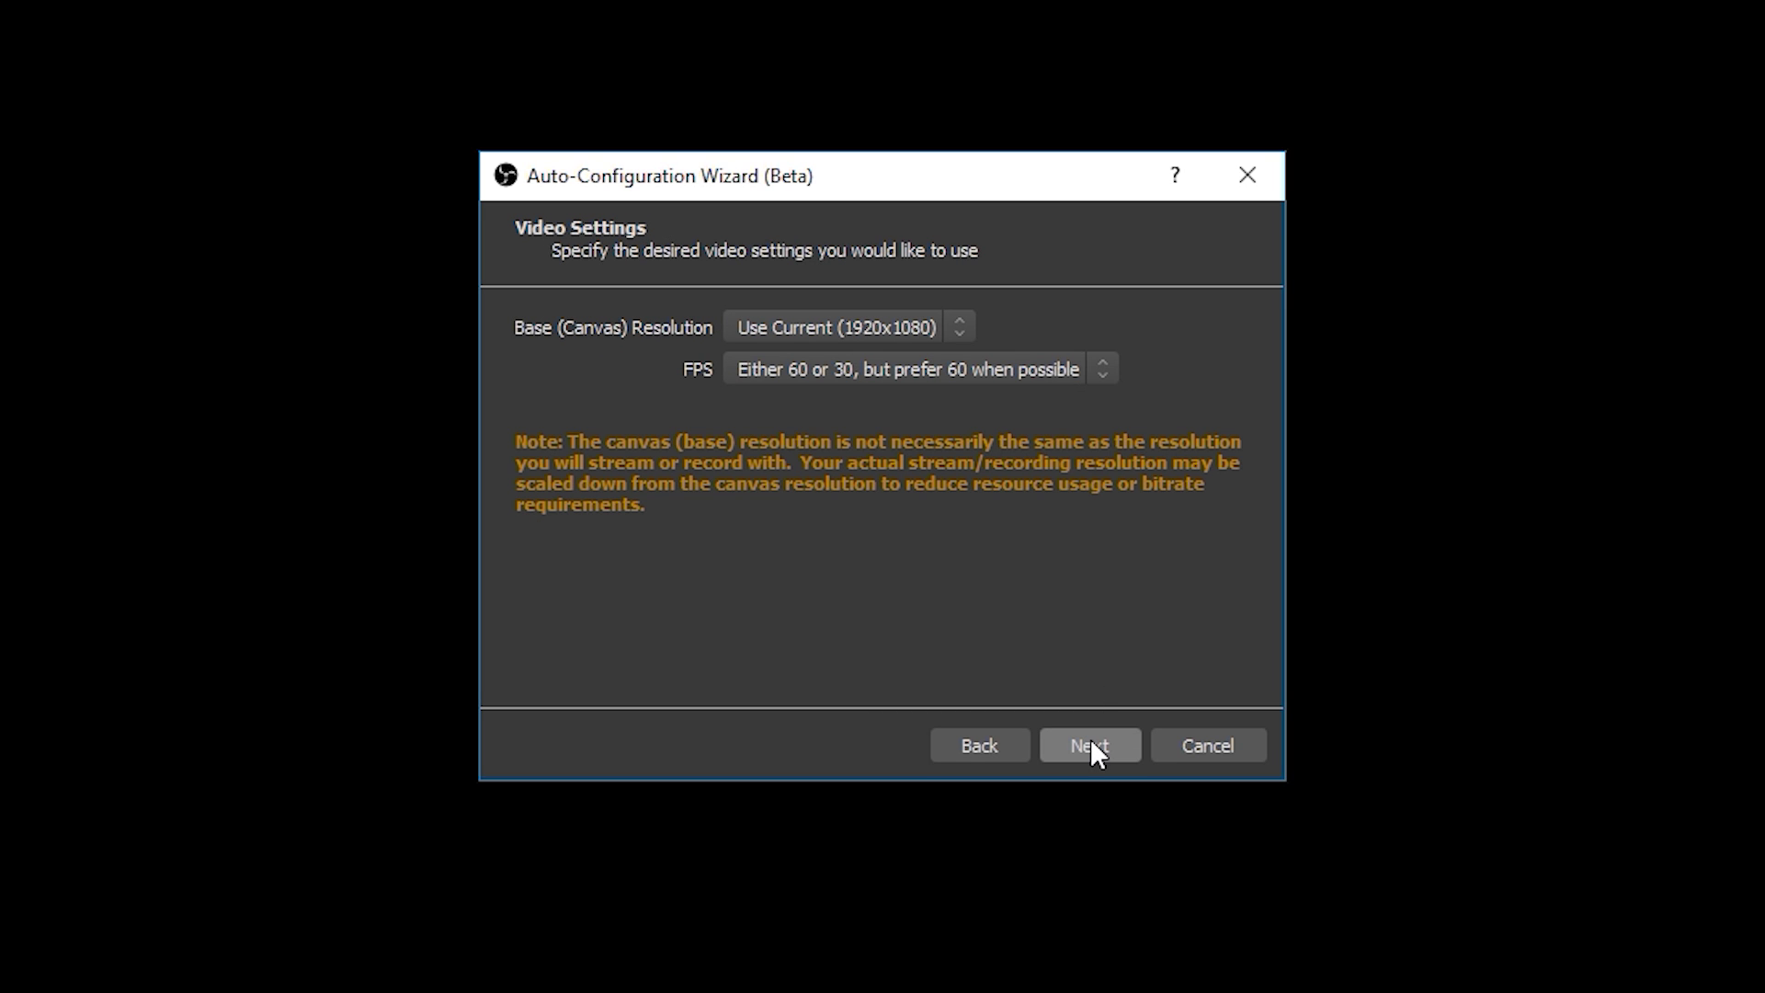
left_click(961, 328)
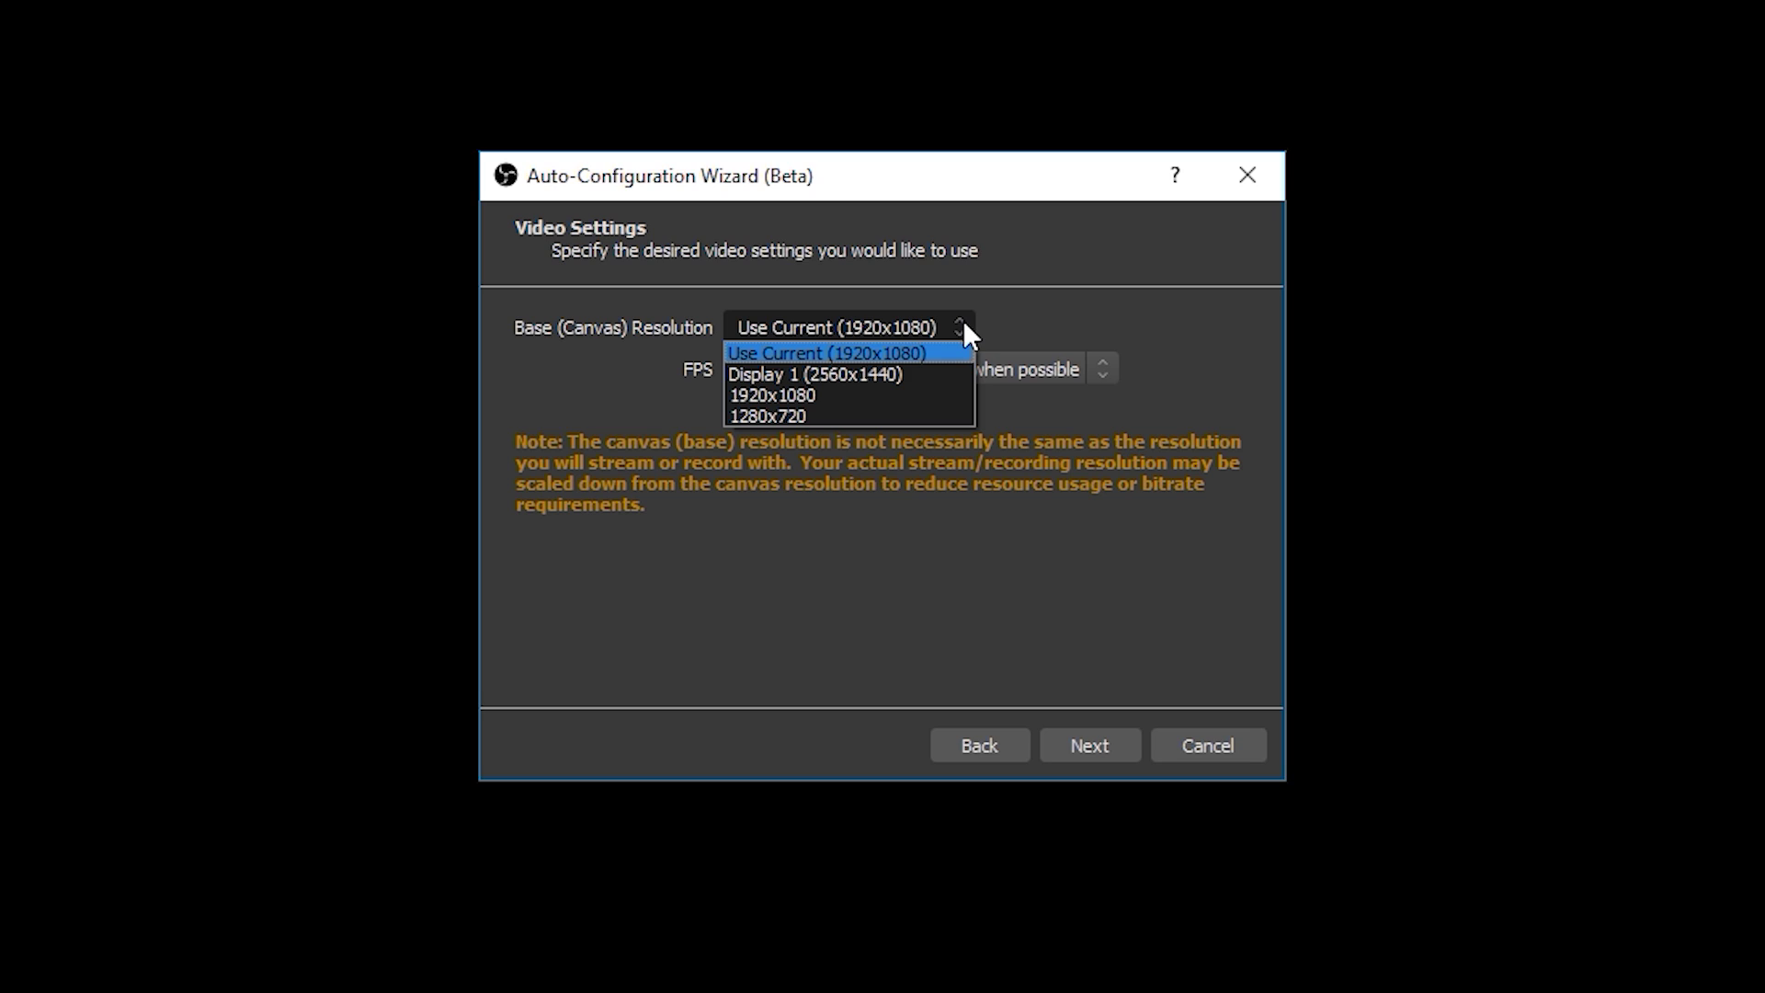
left_click(923, 375)
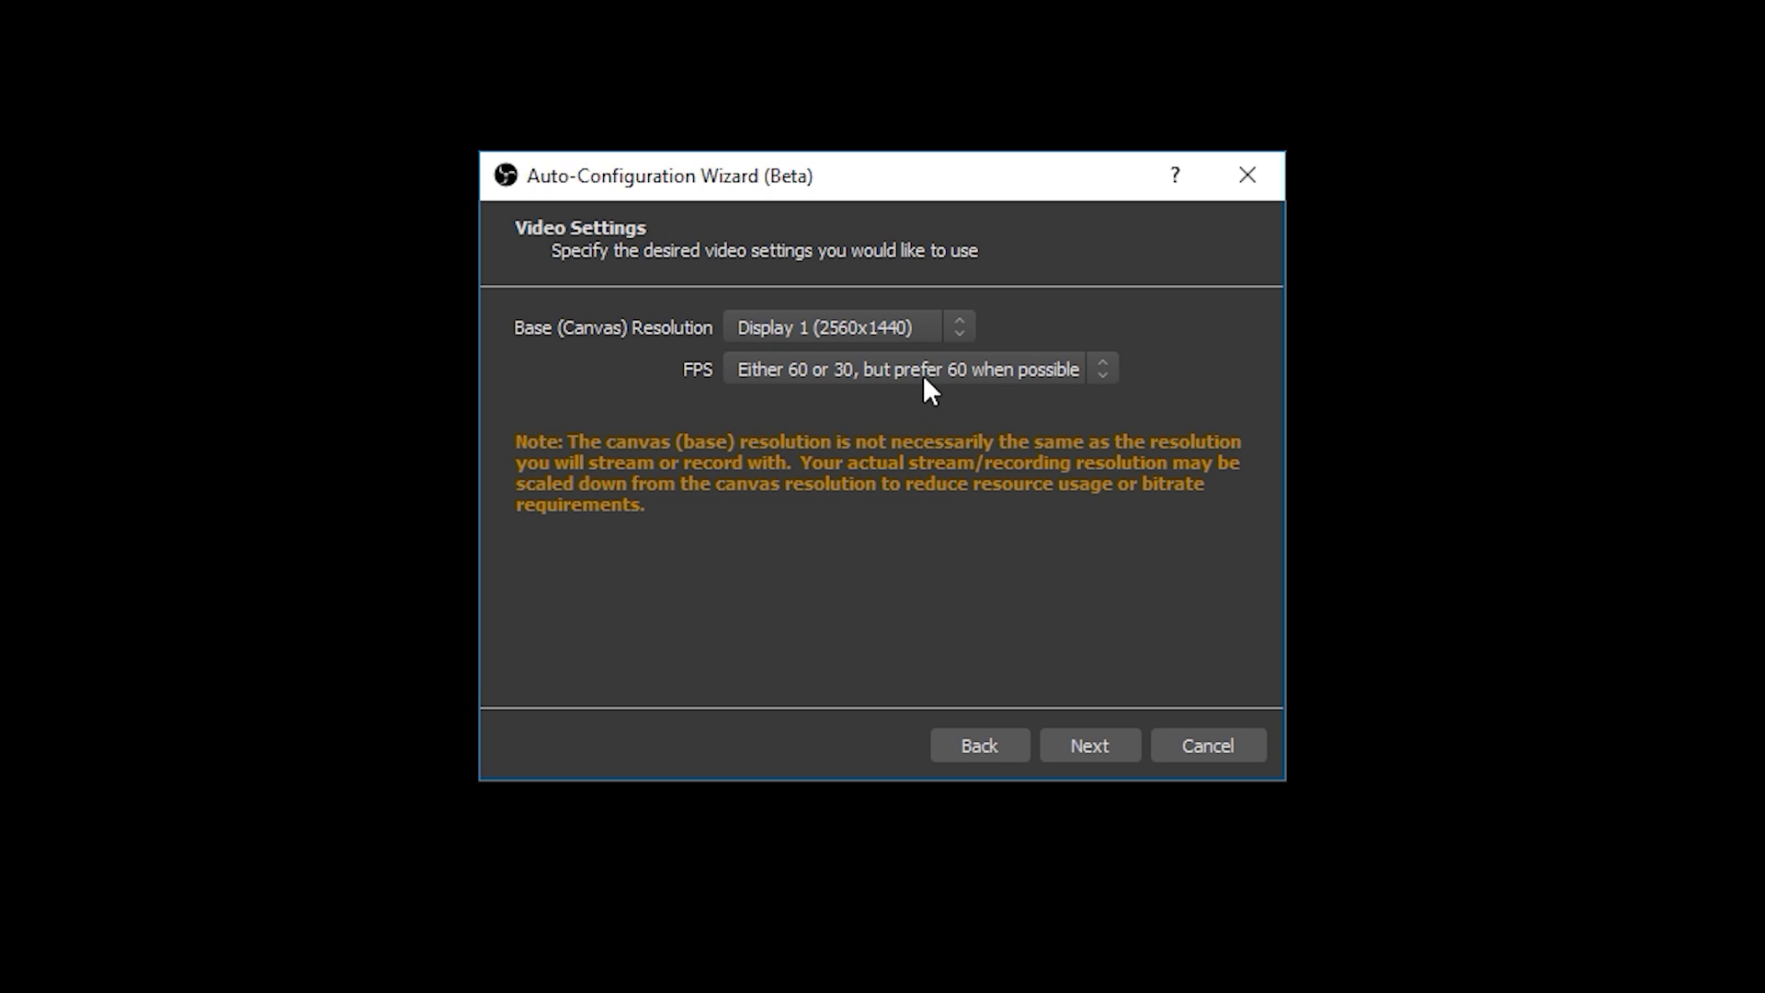
left_click(1106, 368)
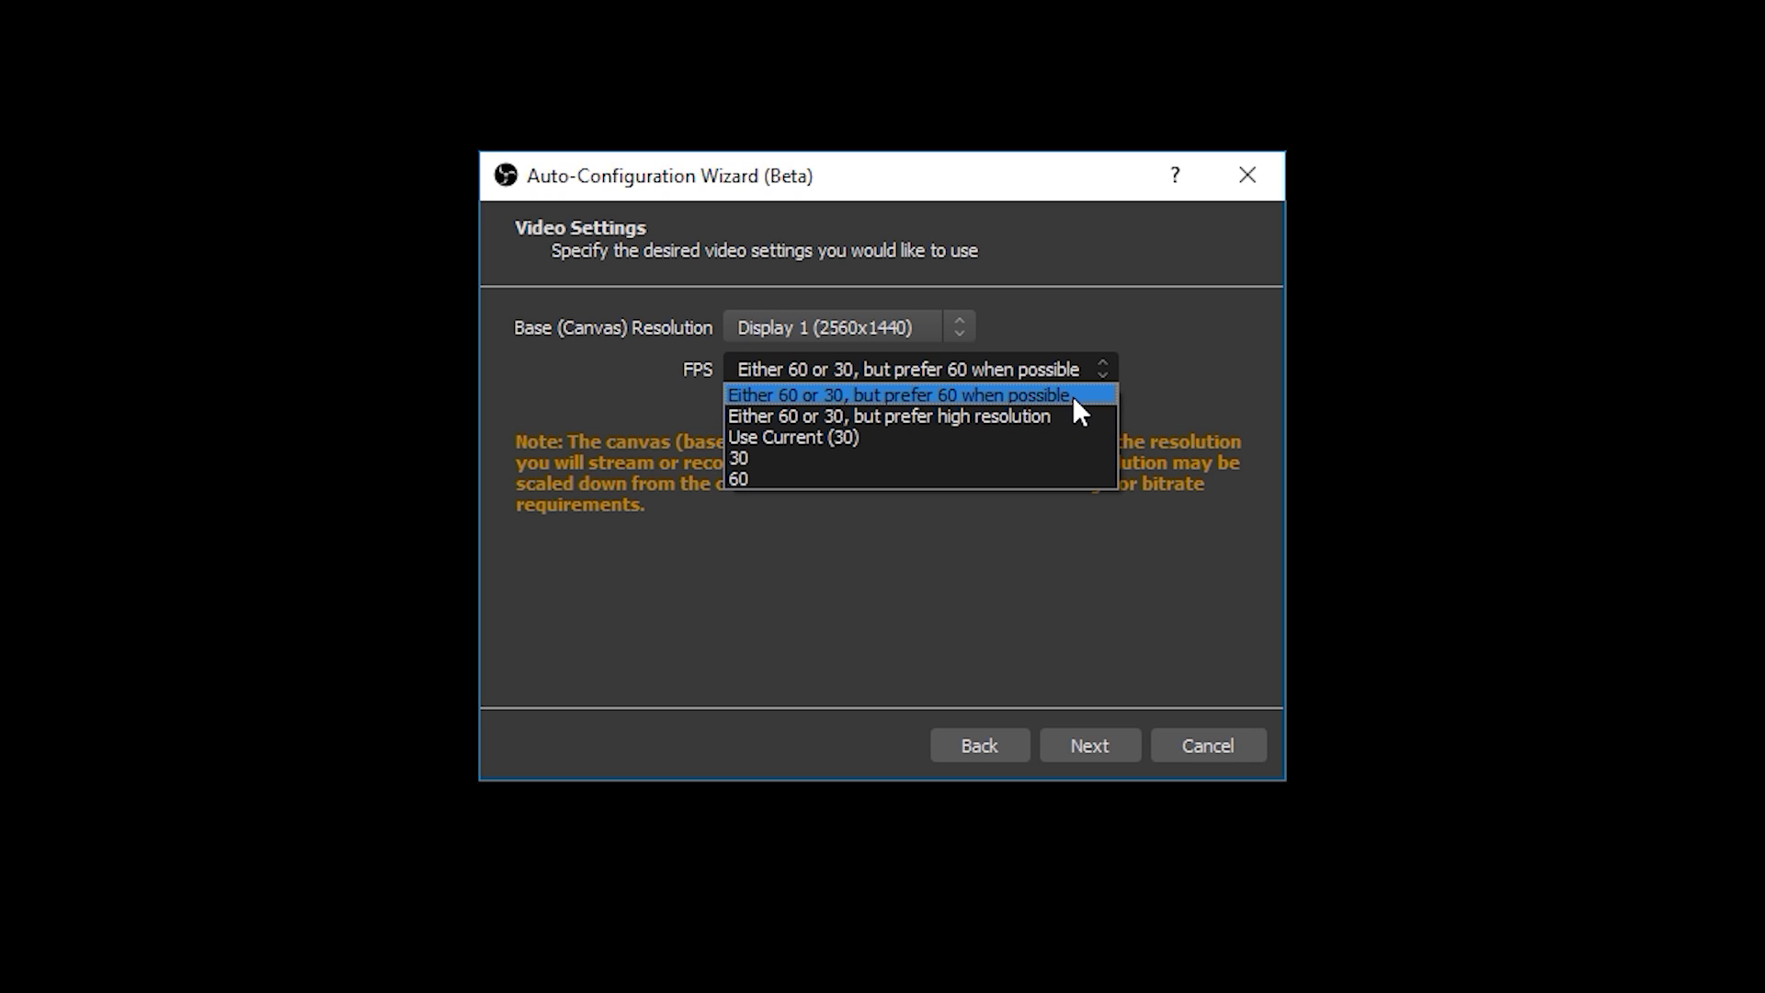
left_click(1072, 395)
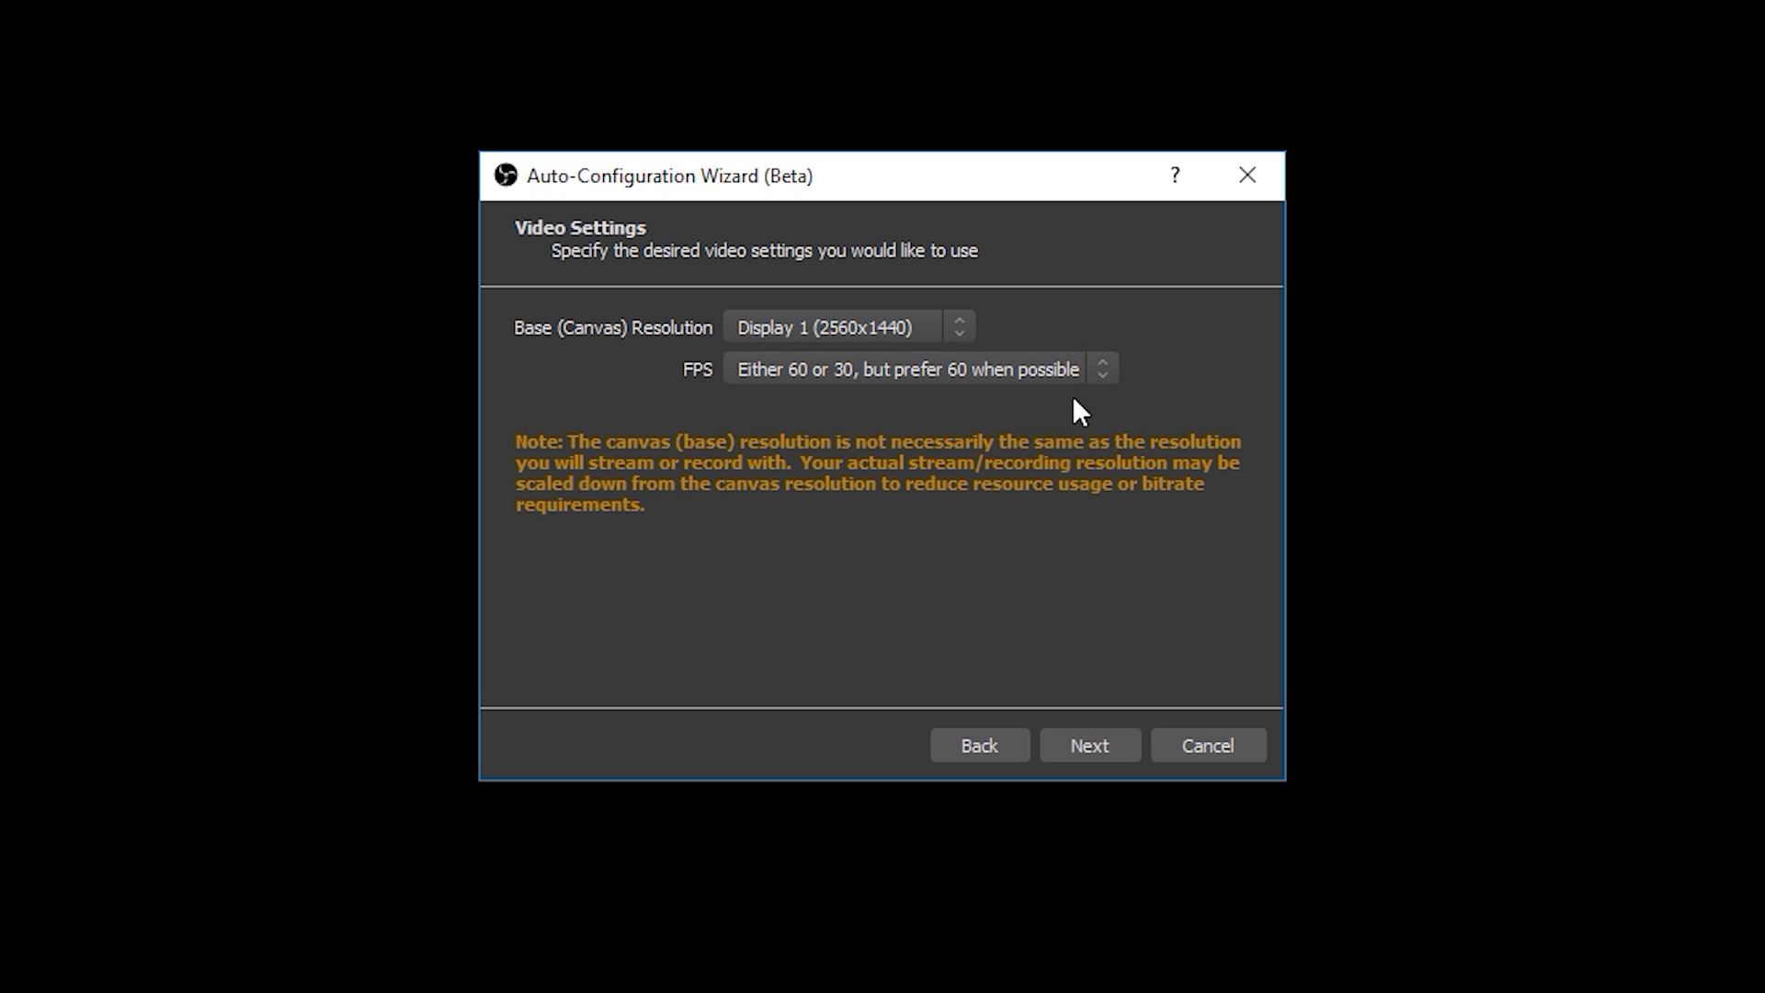
- Choose Streaming Services as stream type with Twitch as the service, then focus Stream Key
left_click(1094, 743)
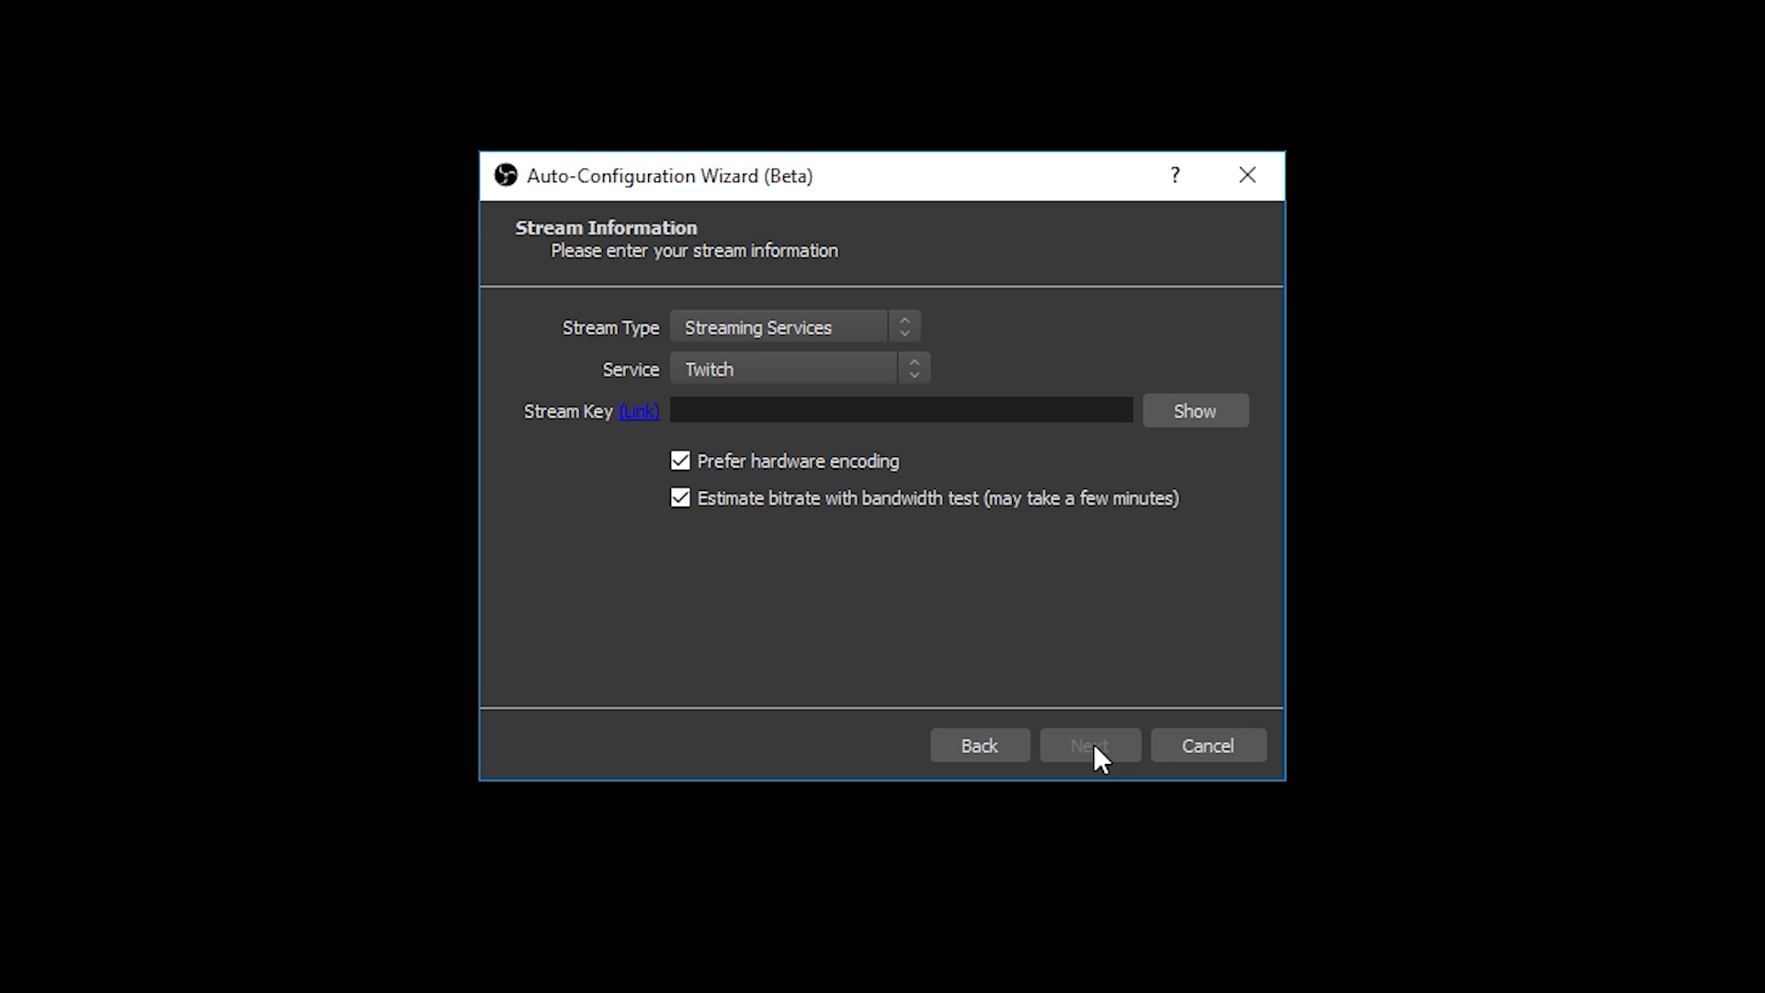
left_click(902, 322)
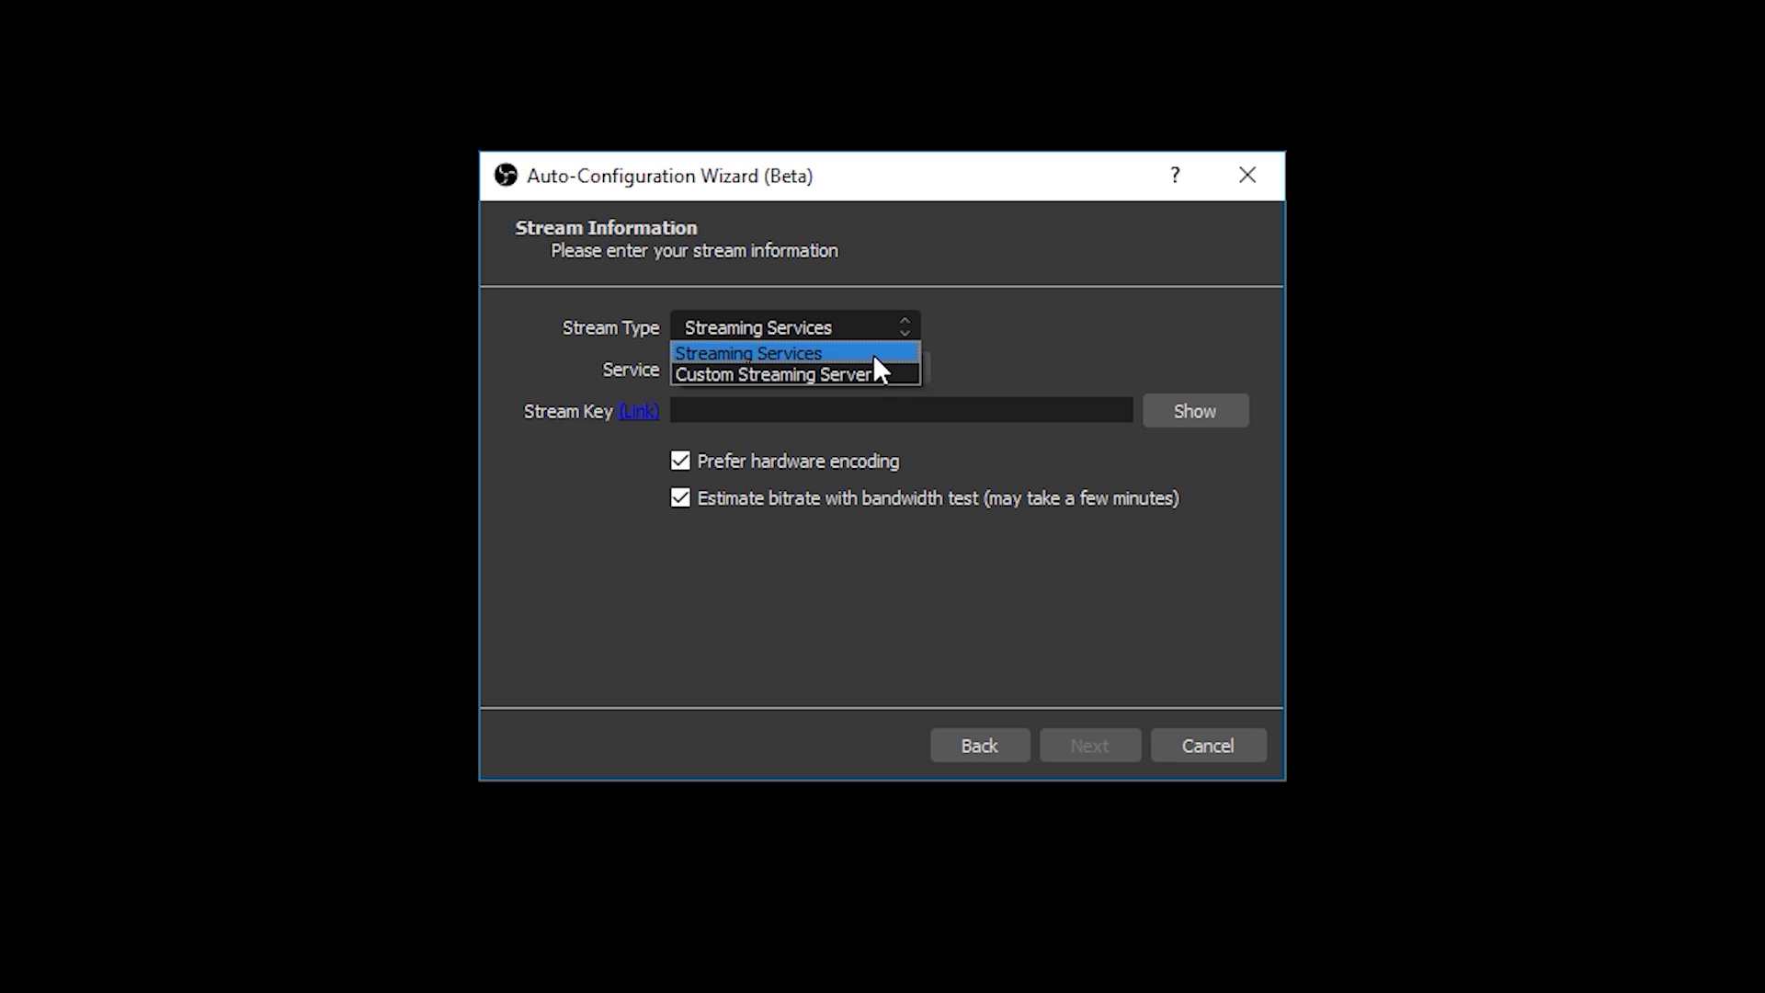
left_click(874, 355)
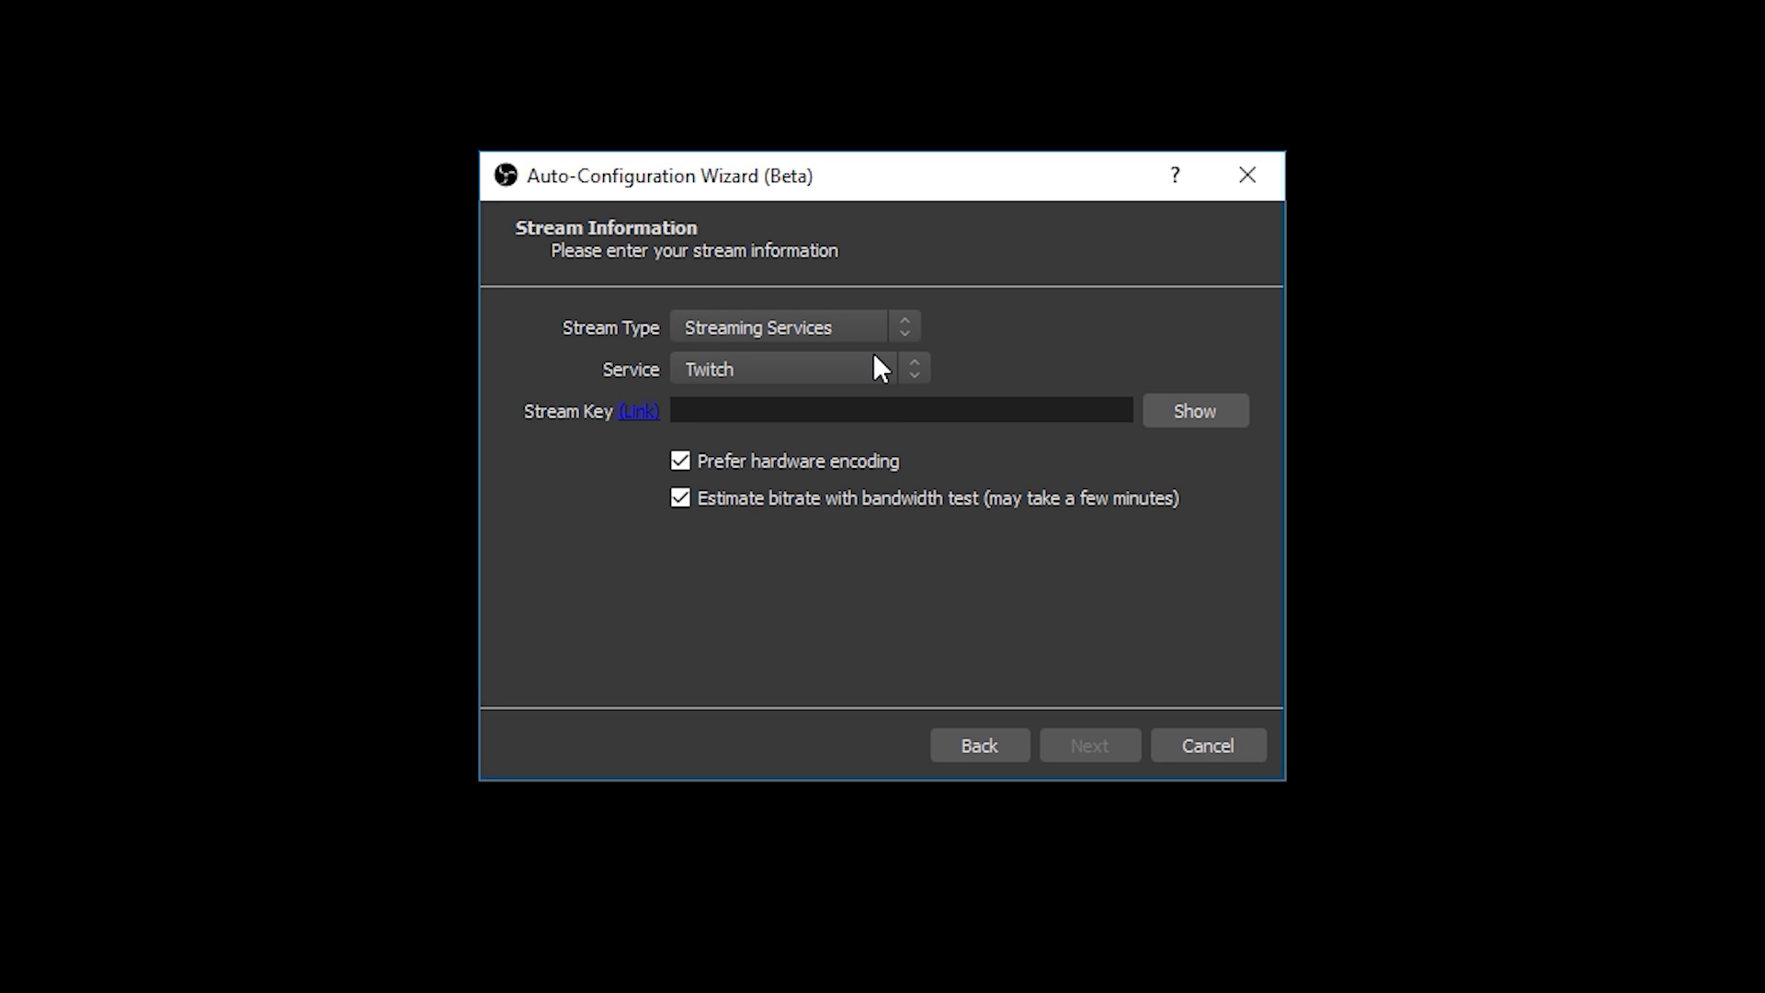
left_click(911, 366)
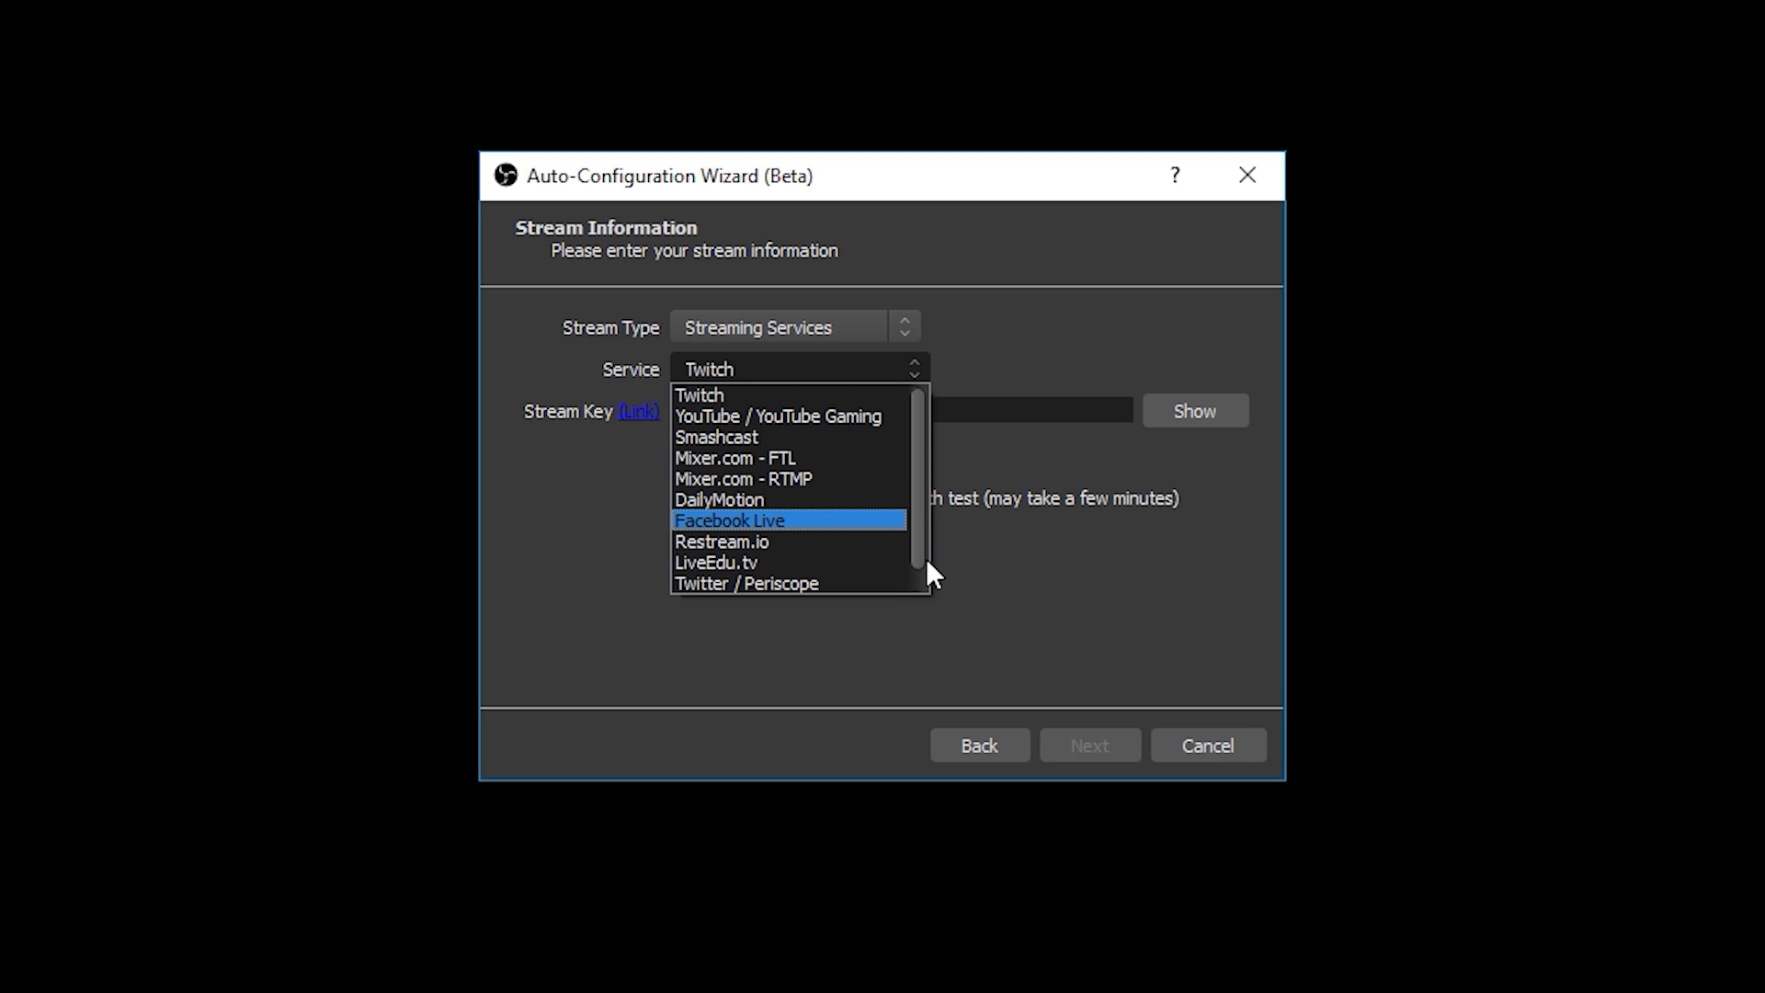
left_click(846, 395)
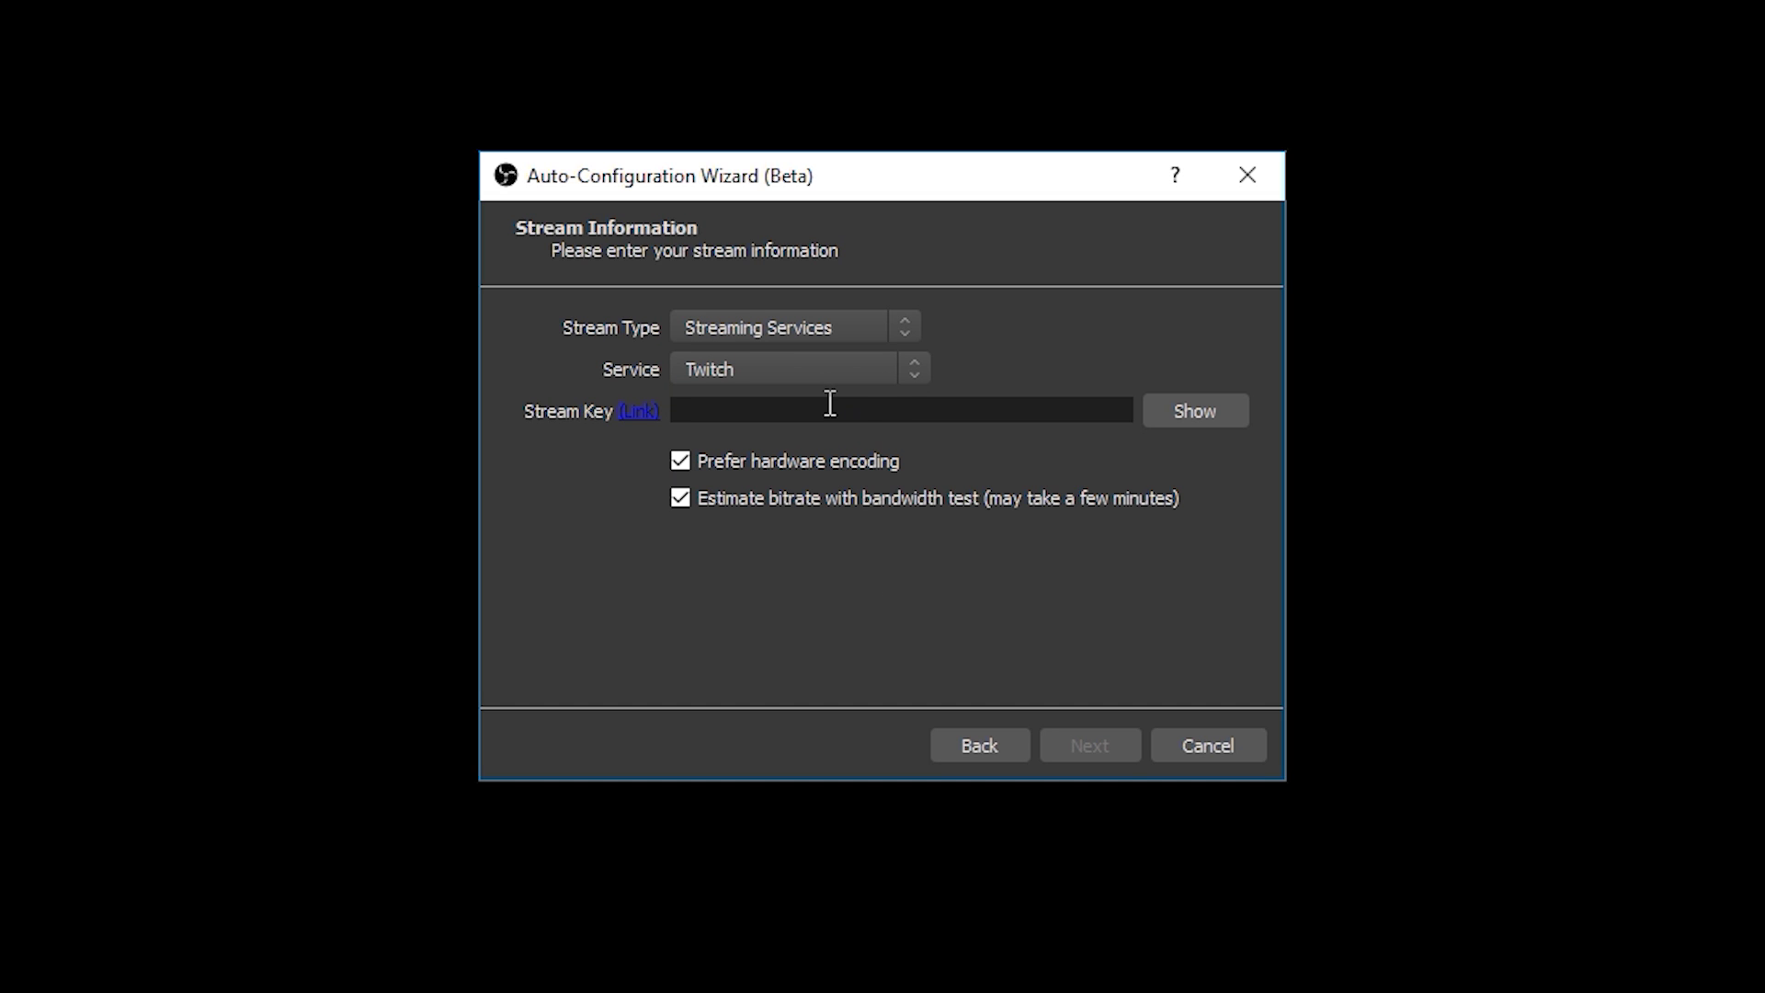
left_click(828, 404)
- Sign in to Twitch with the two-factor verification code and reach the channel dashboard
left_click(639, 413)
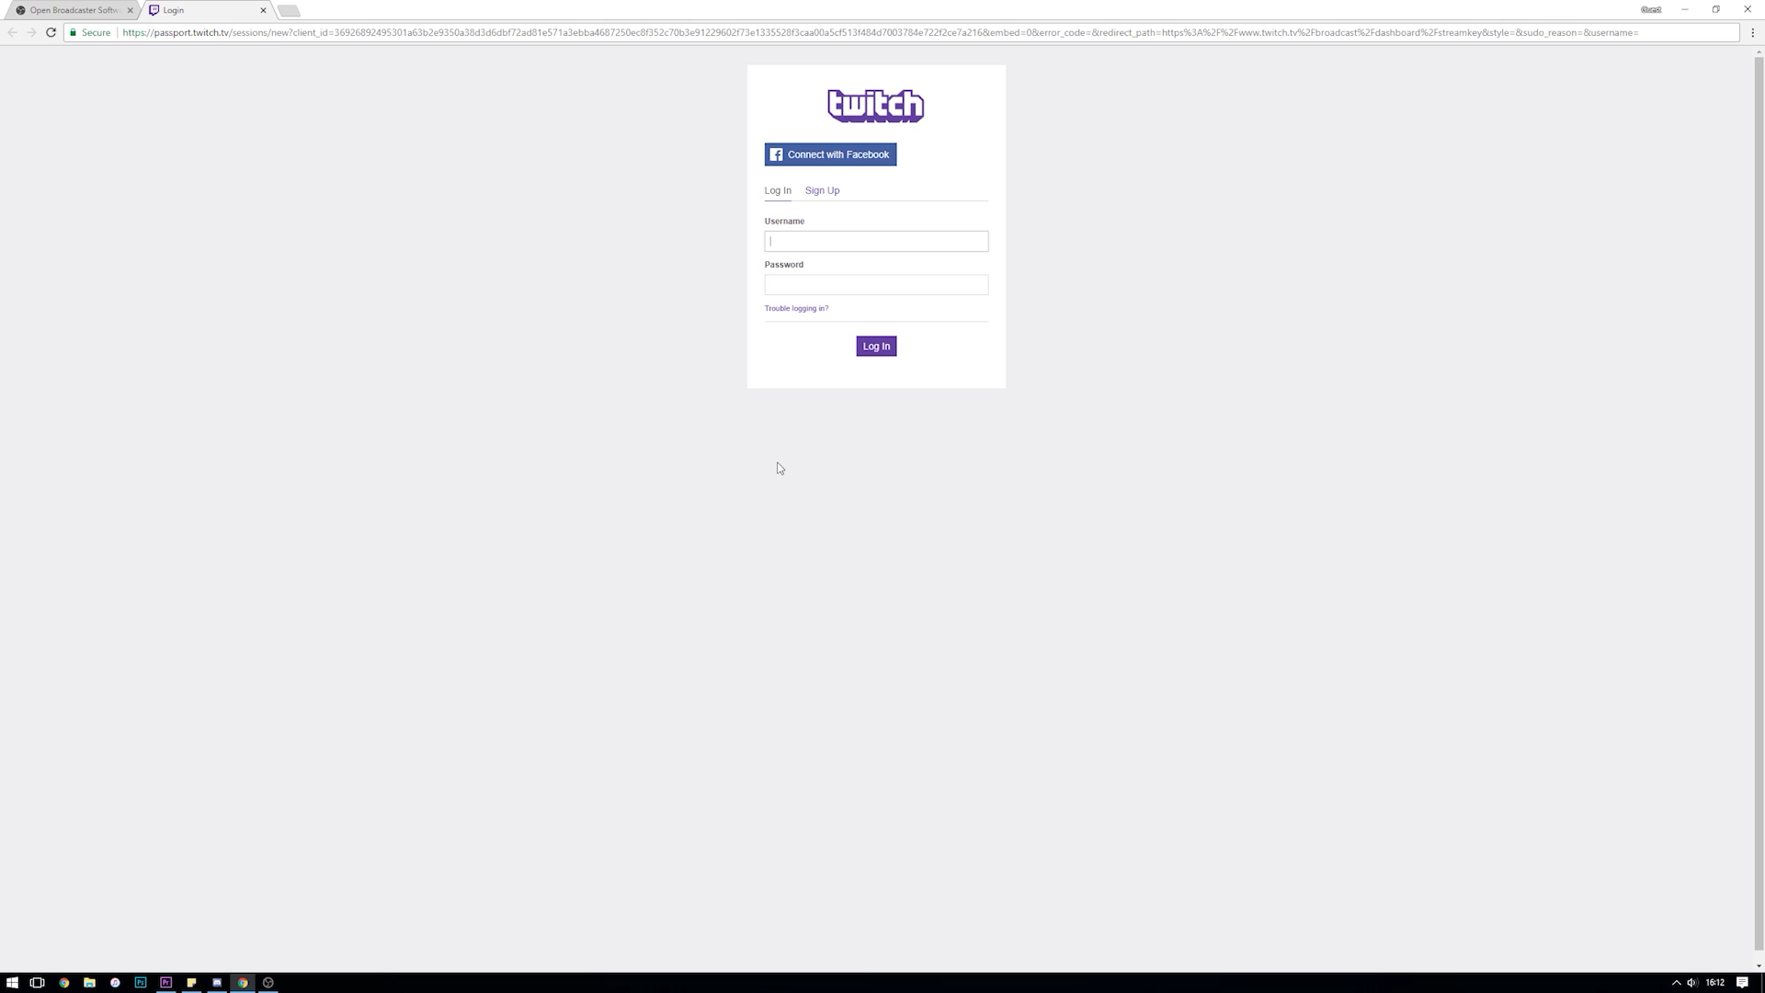
type("gamingcareers")
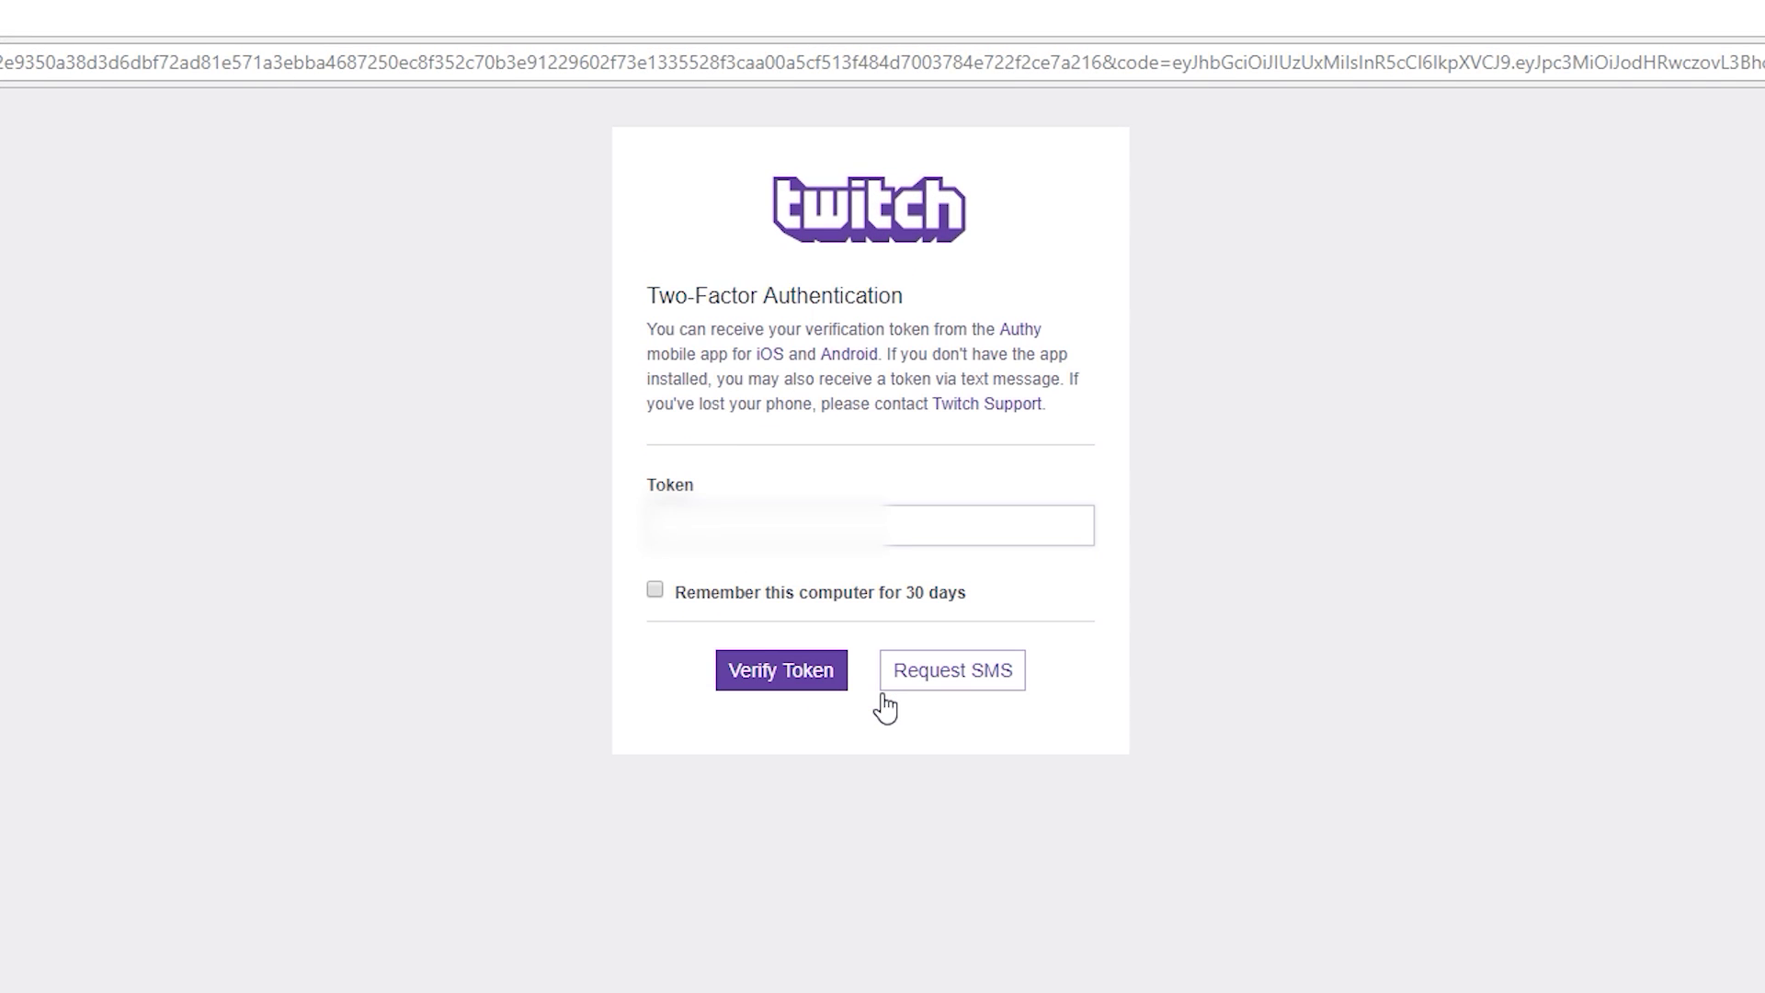
key("Return")
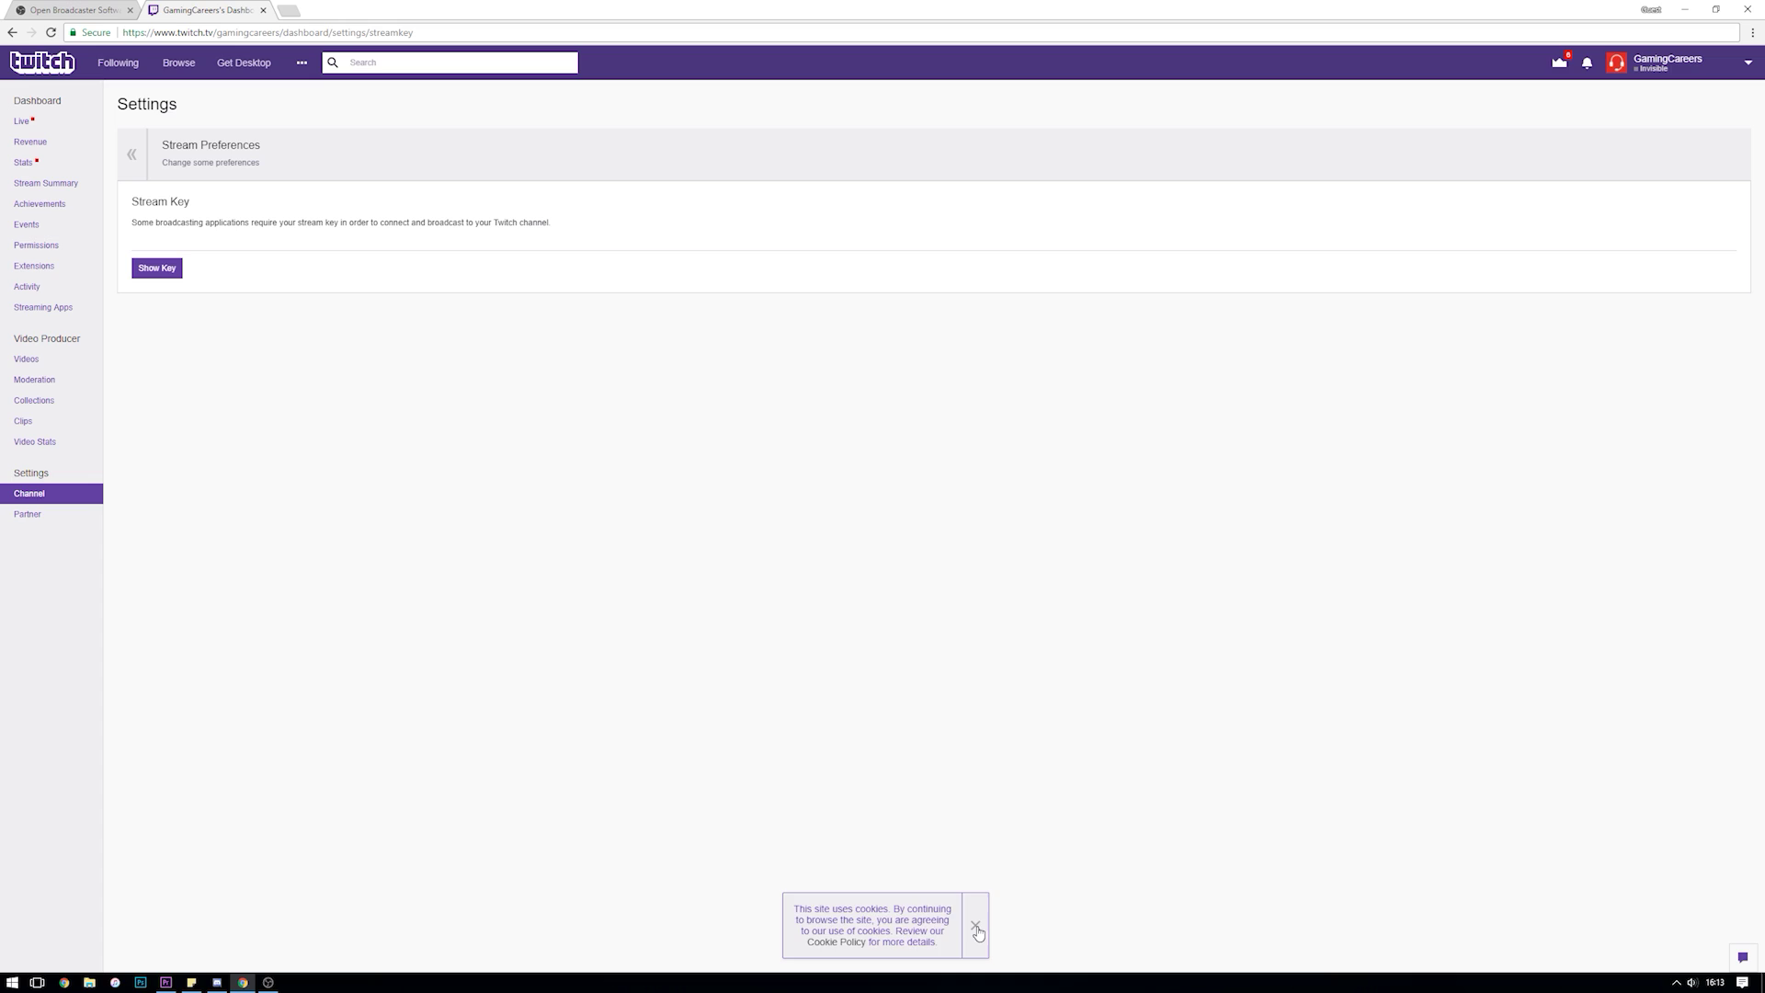
left_click(977, 931)
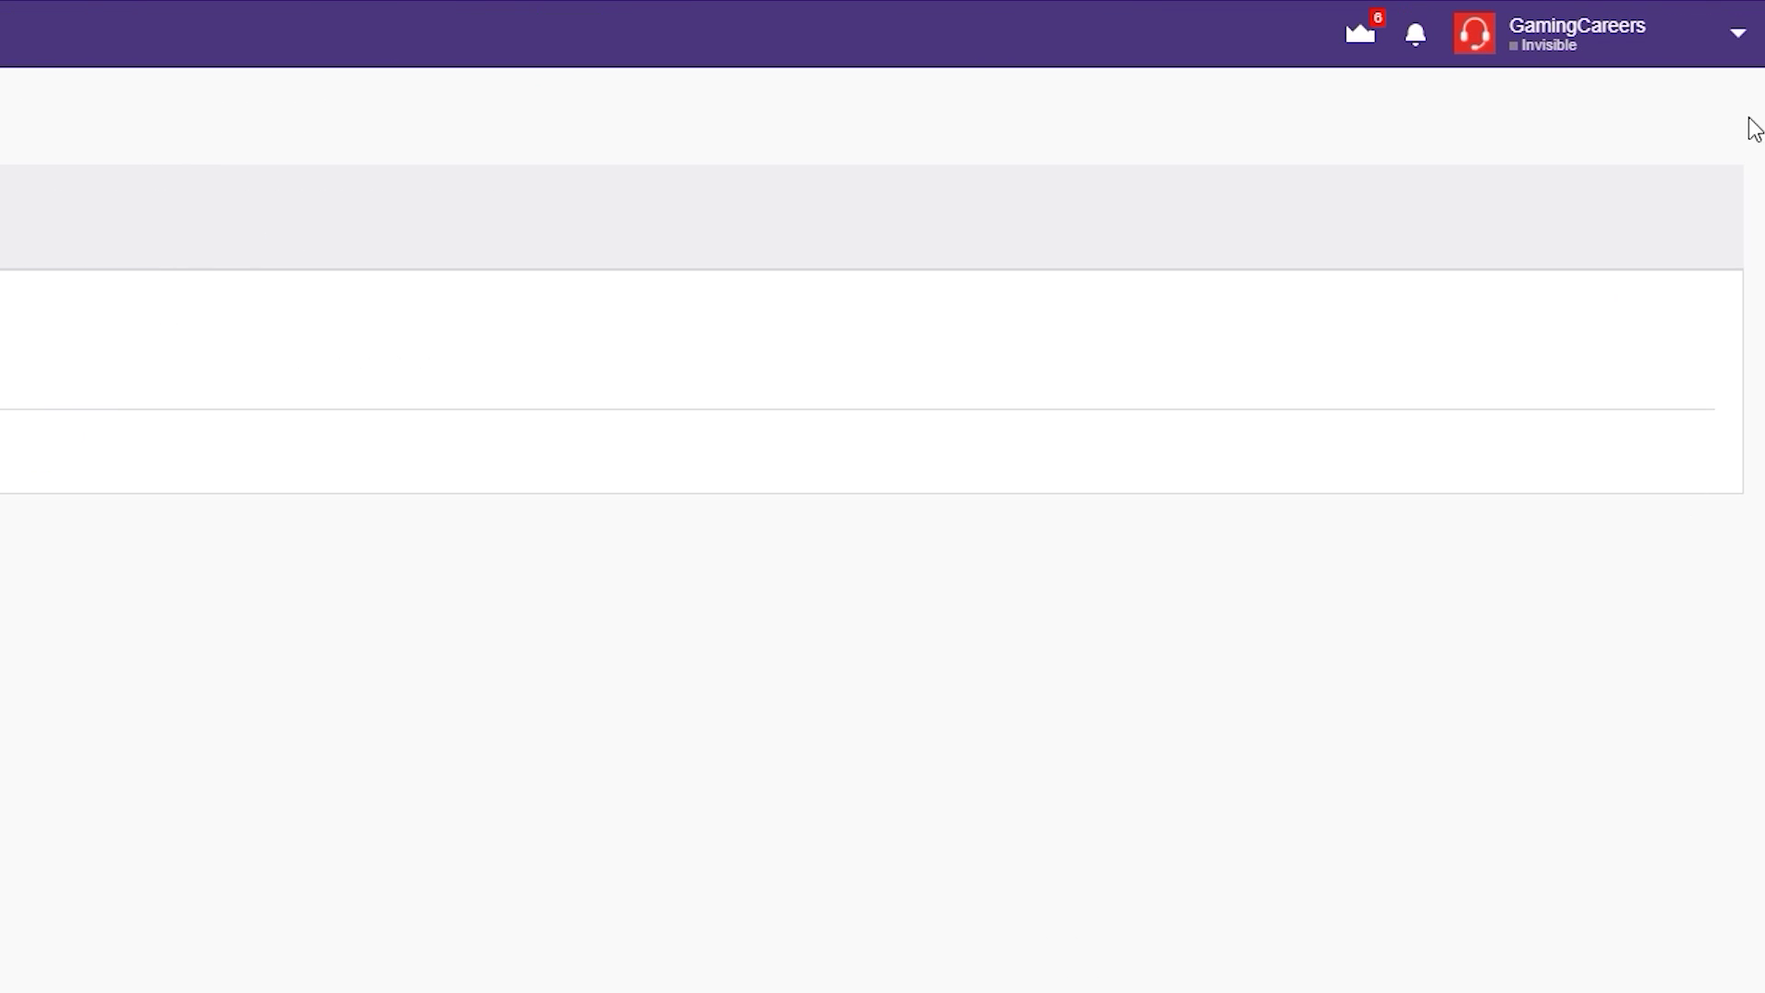
left_click(1742, 42)
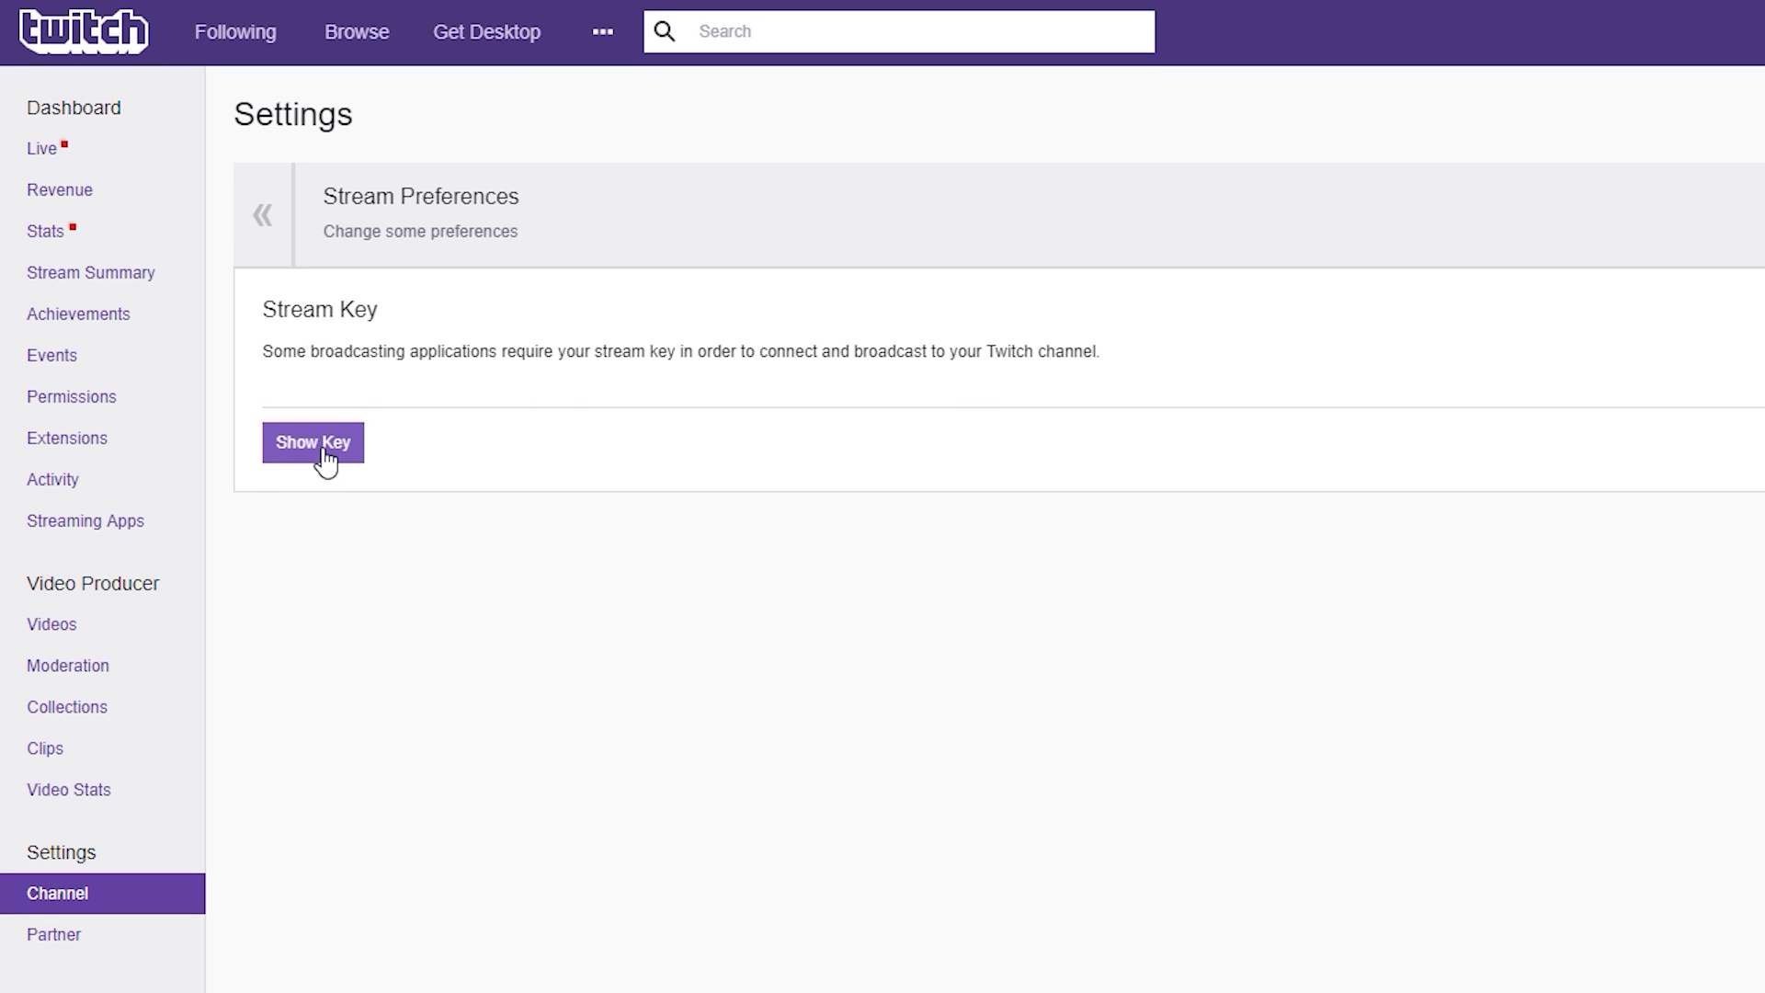
- Reveal the channel's stream key past the sharing warning and copy it
left_click(324, 453)
left_click_drag(589, 298, 977, 377)
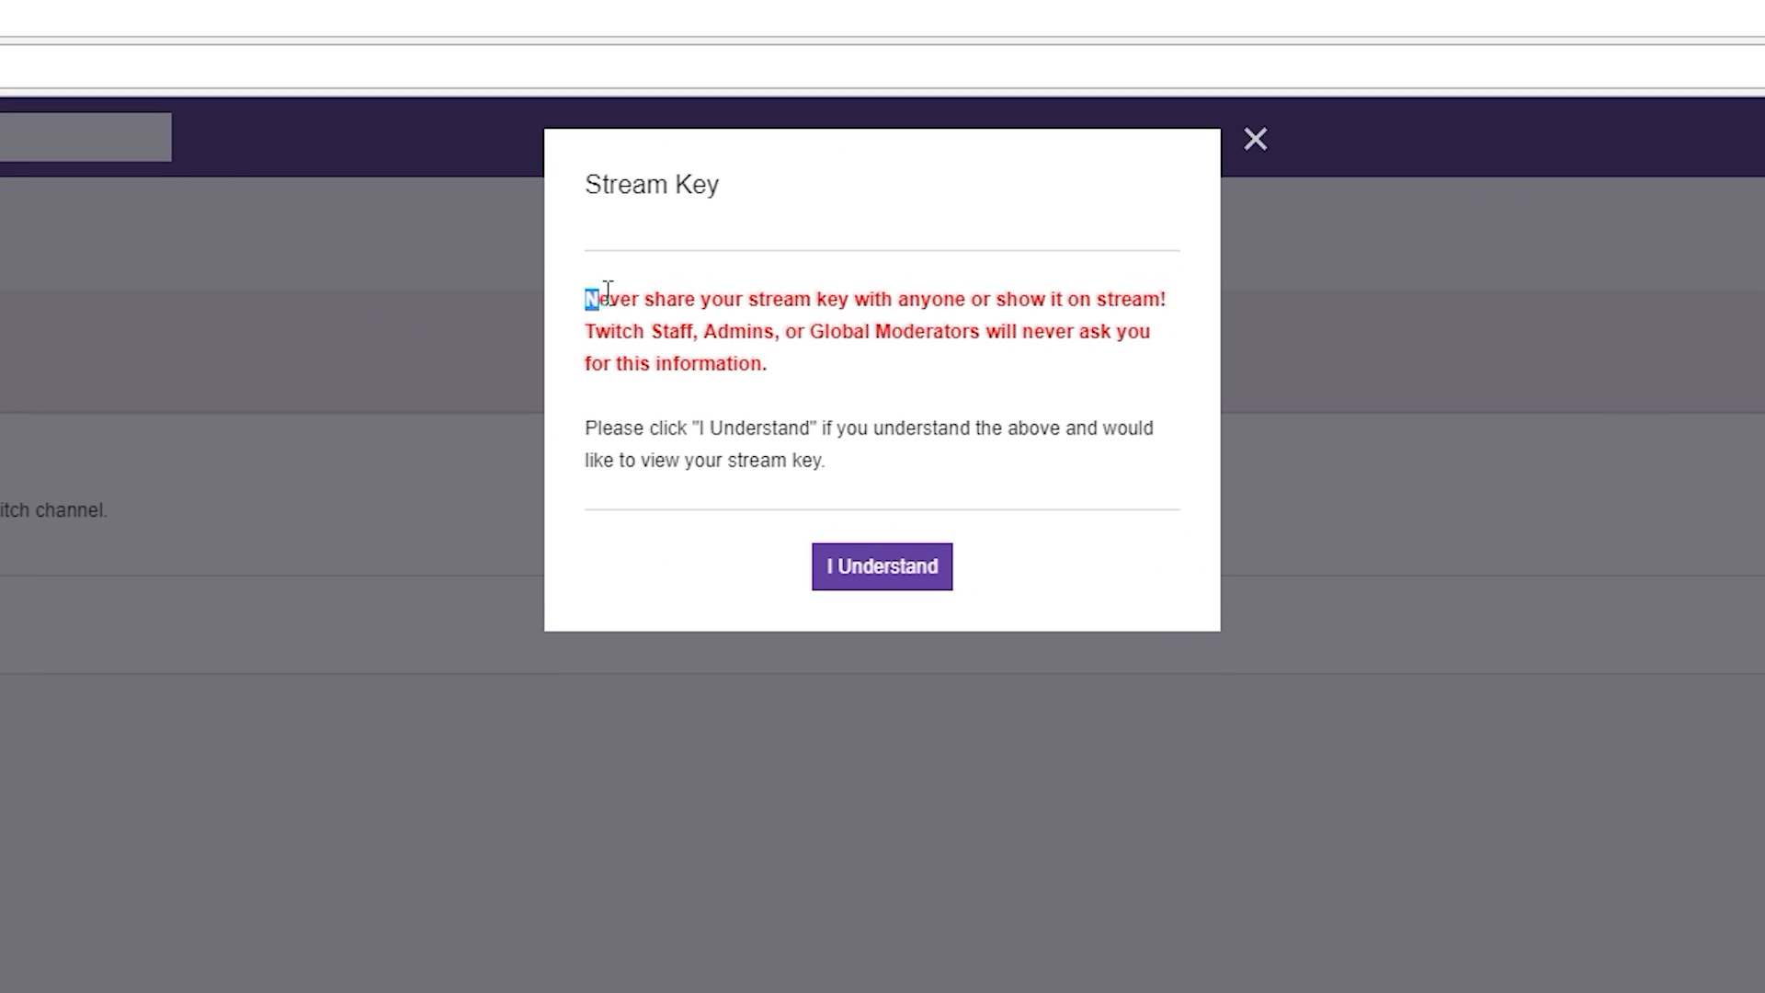
left_click(881, 388)
left_click(916, 574)
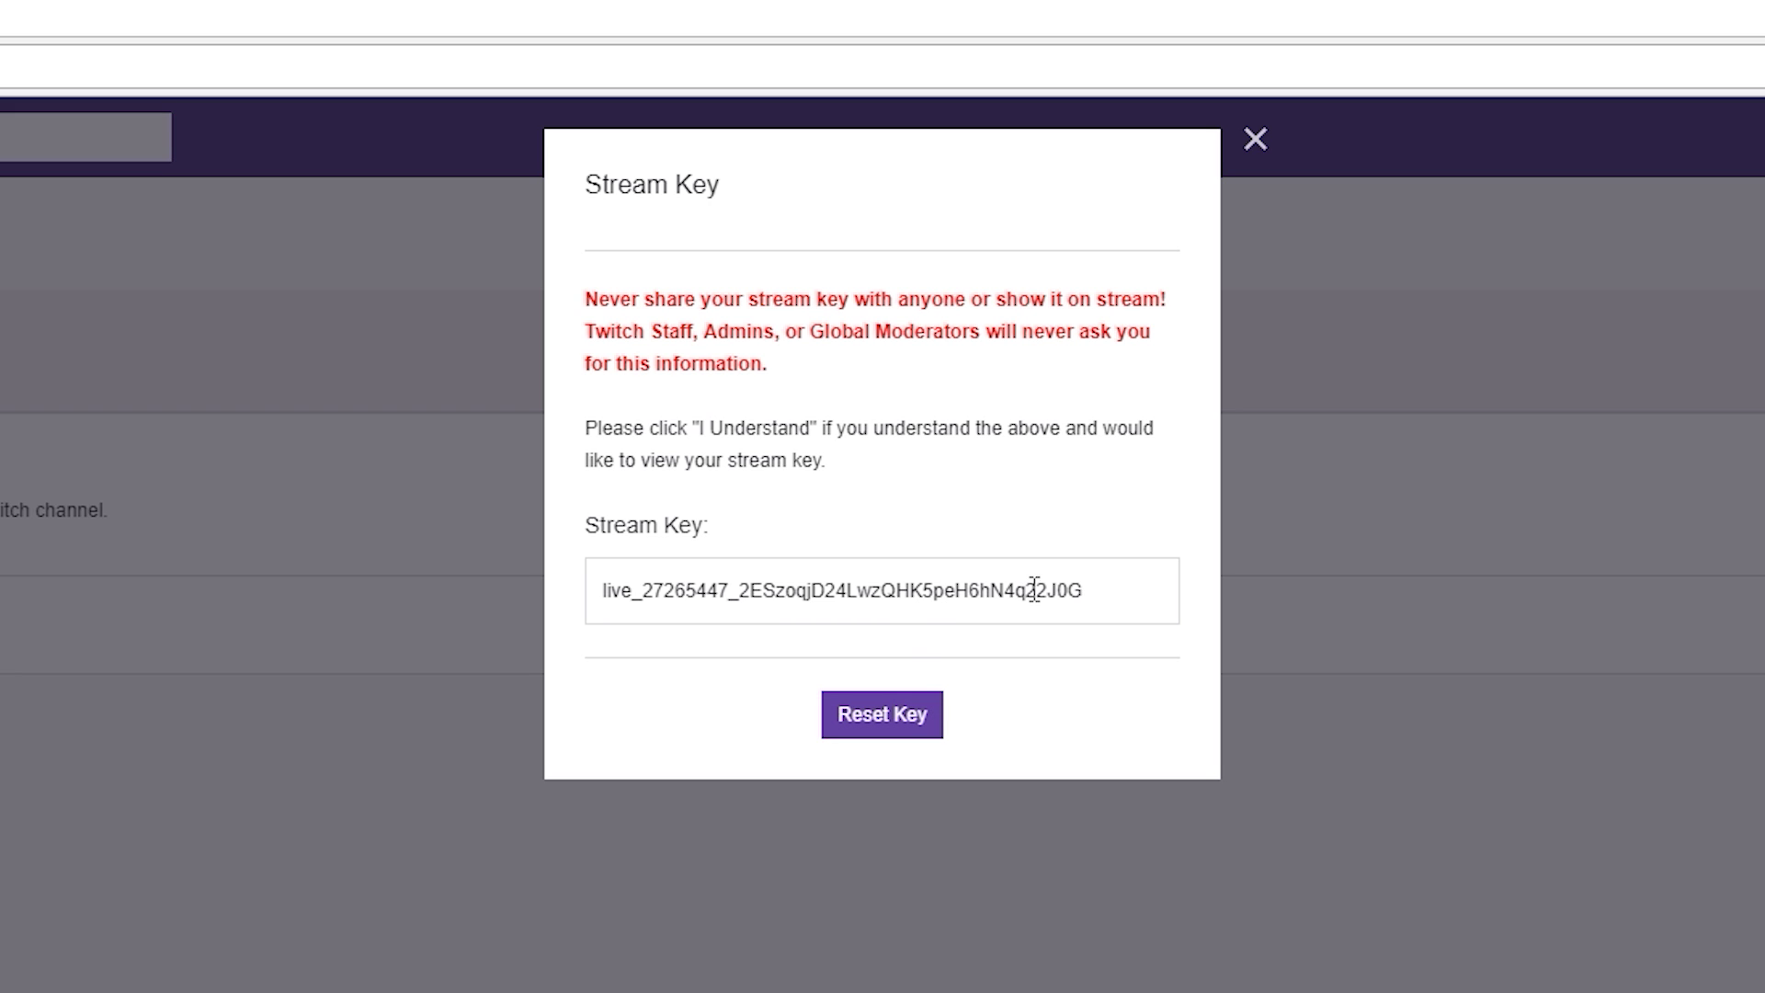
left_click_drag(1099, 593, 610, 619)
right_click(676, 596)
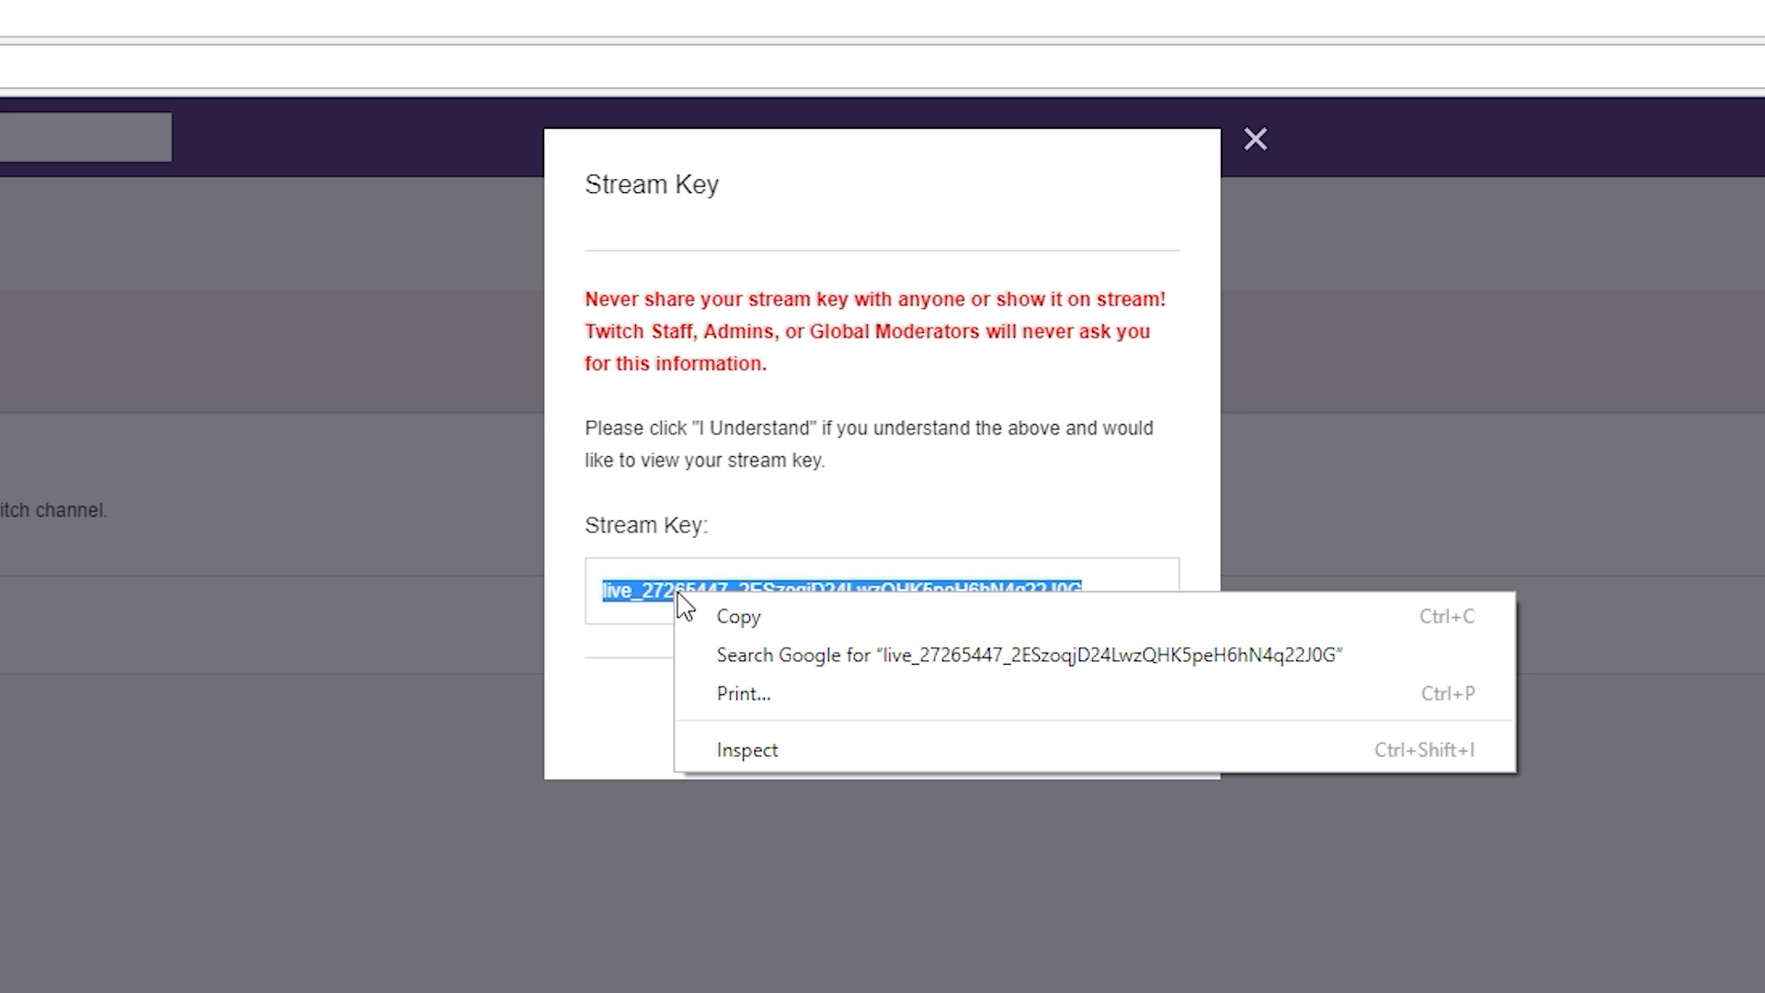
left_click(717, 614)
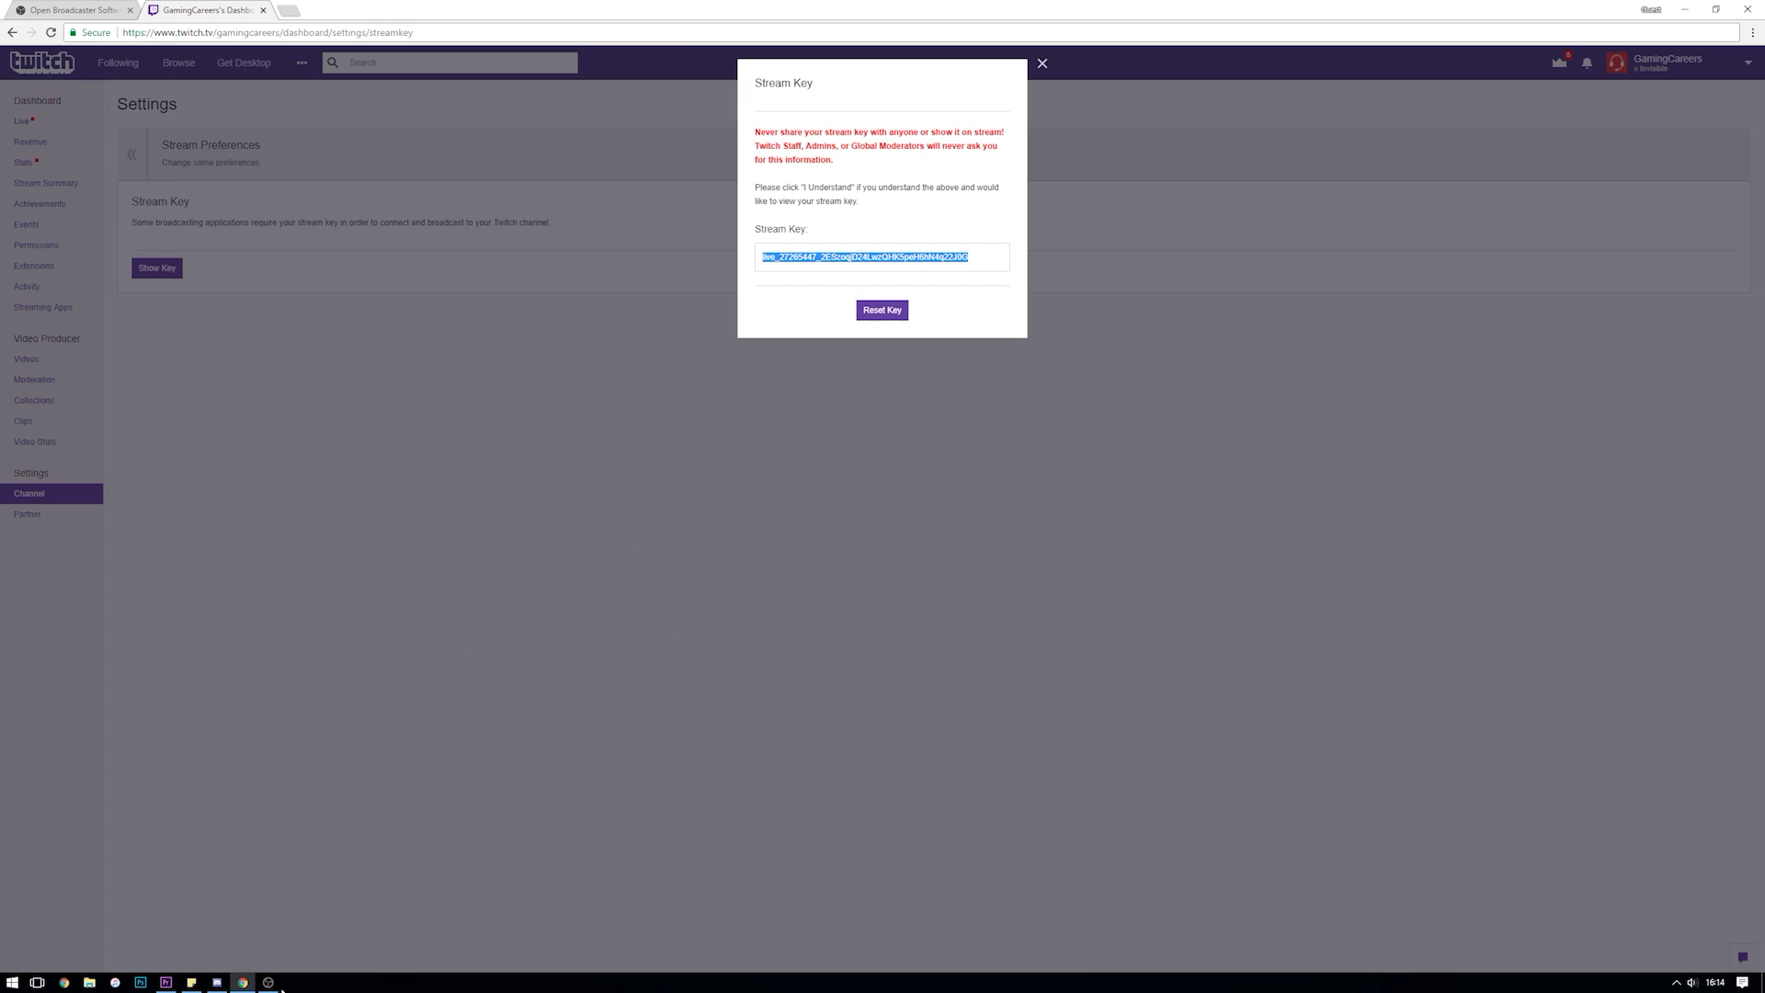
- Paste the copied Twitch stream key into the OBS wizard's Stream Key field
left_click(279, 985)
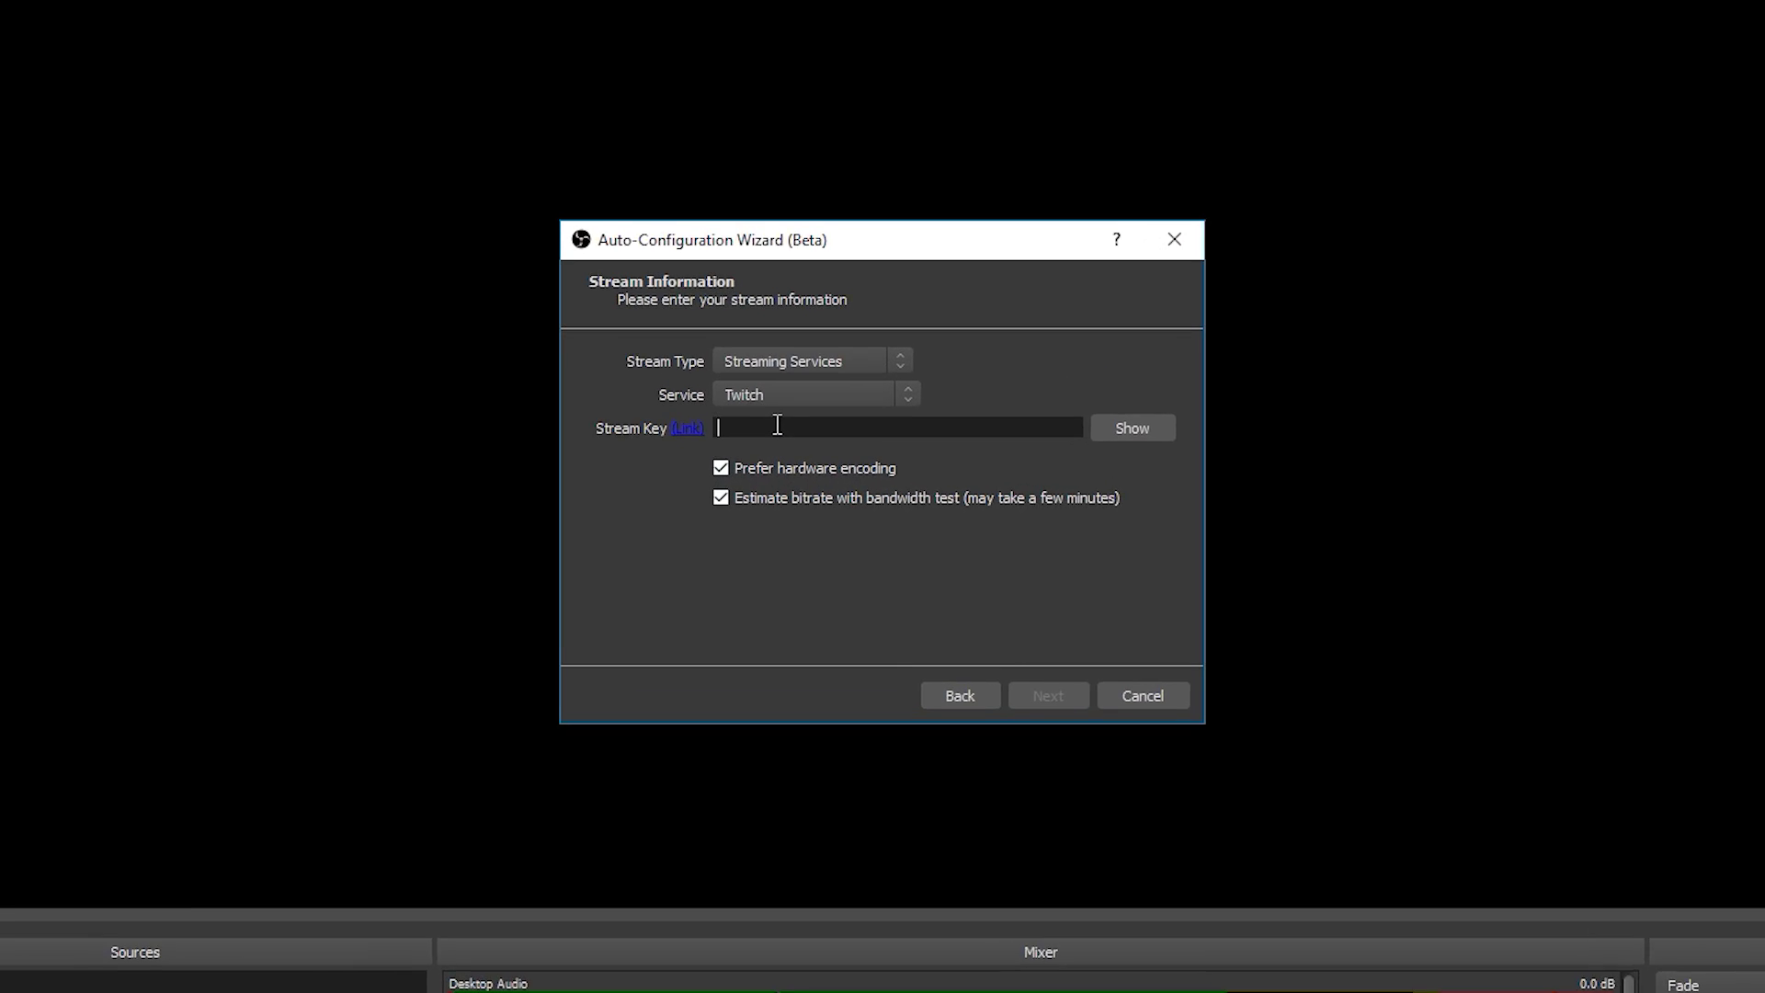
right_click(826, 446)
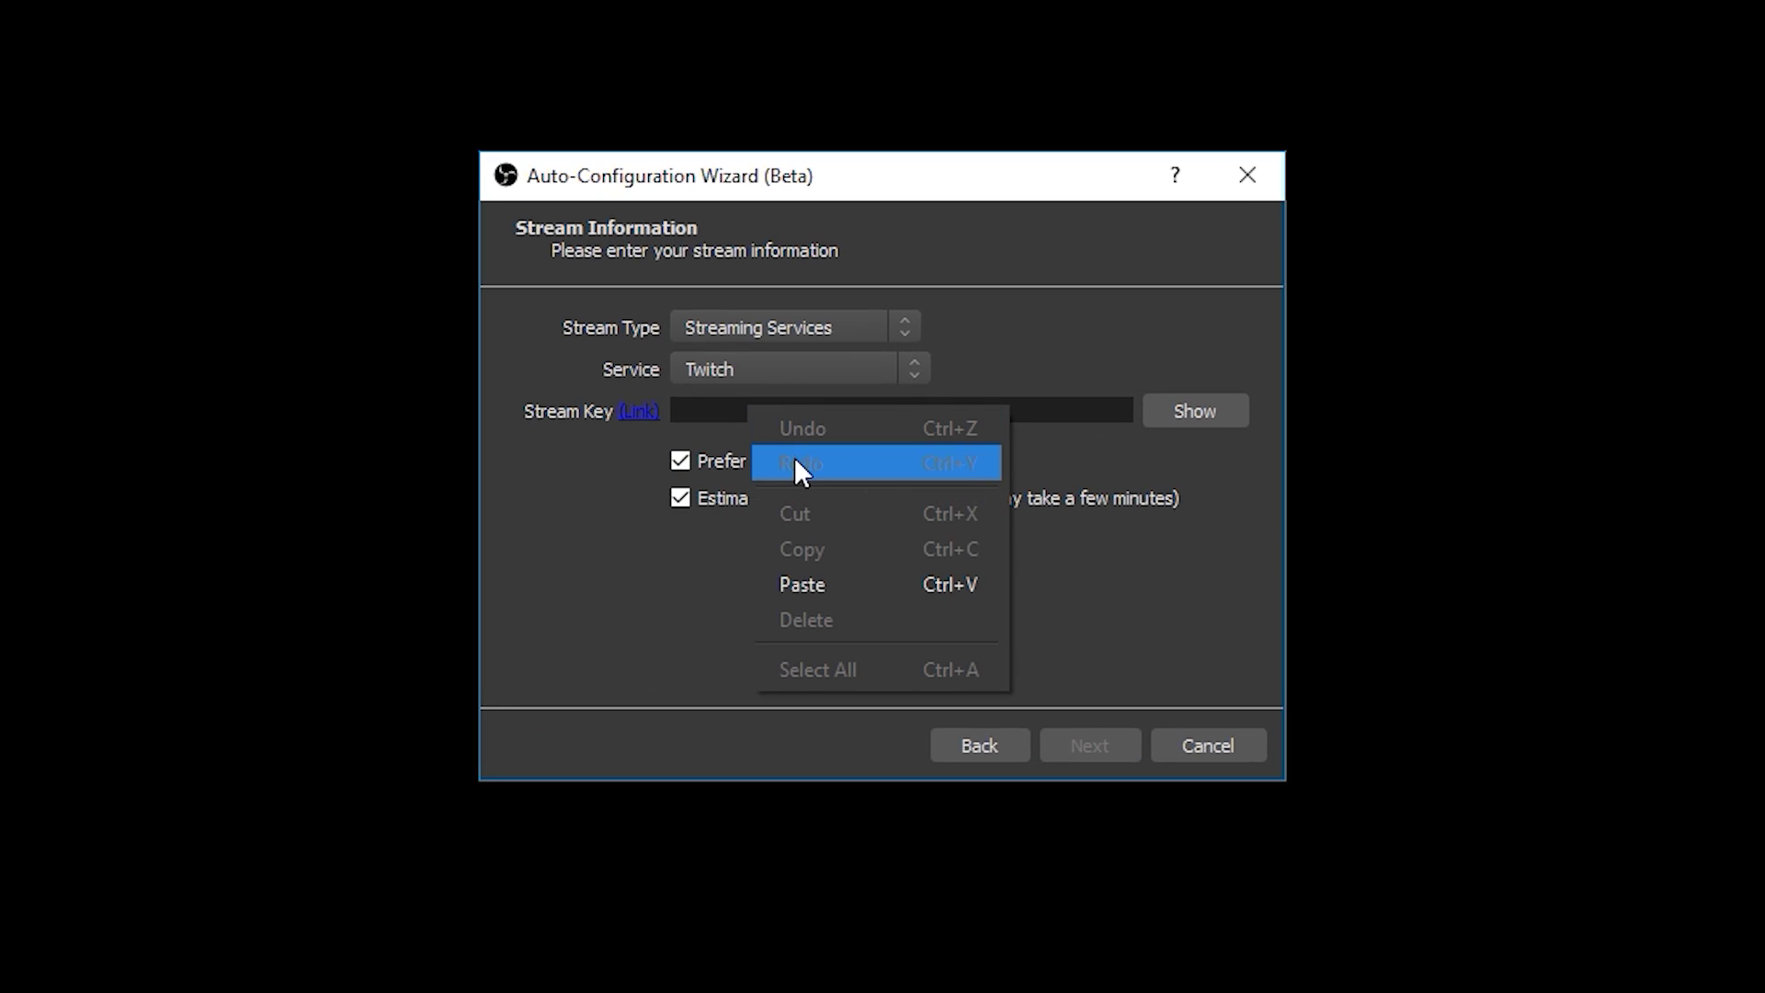
left_click(805, 583)
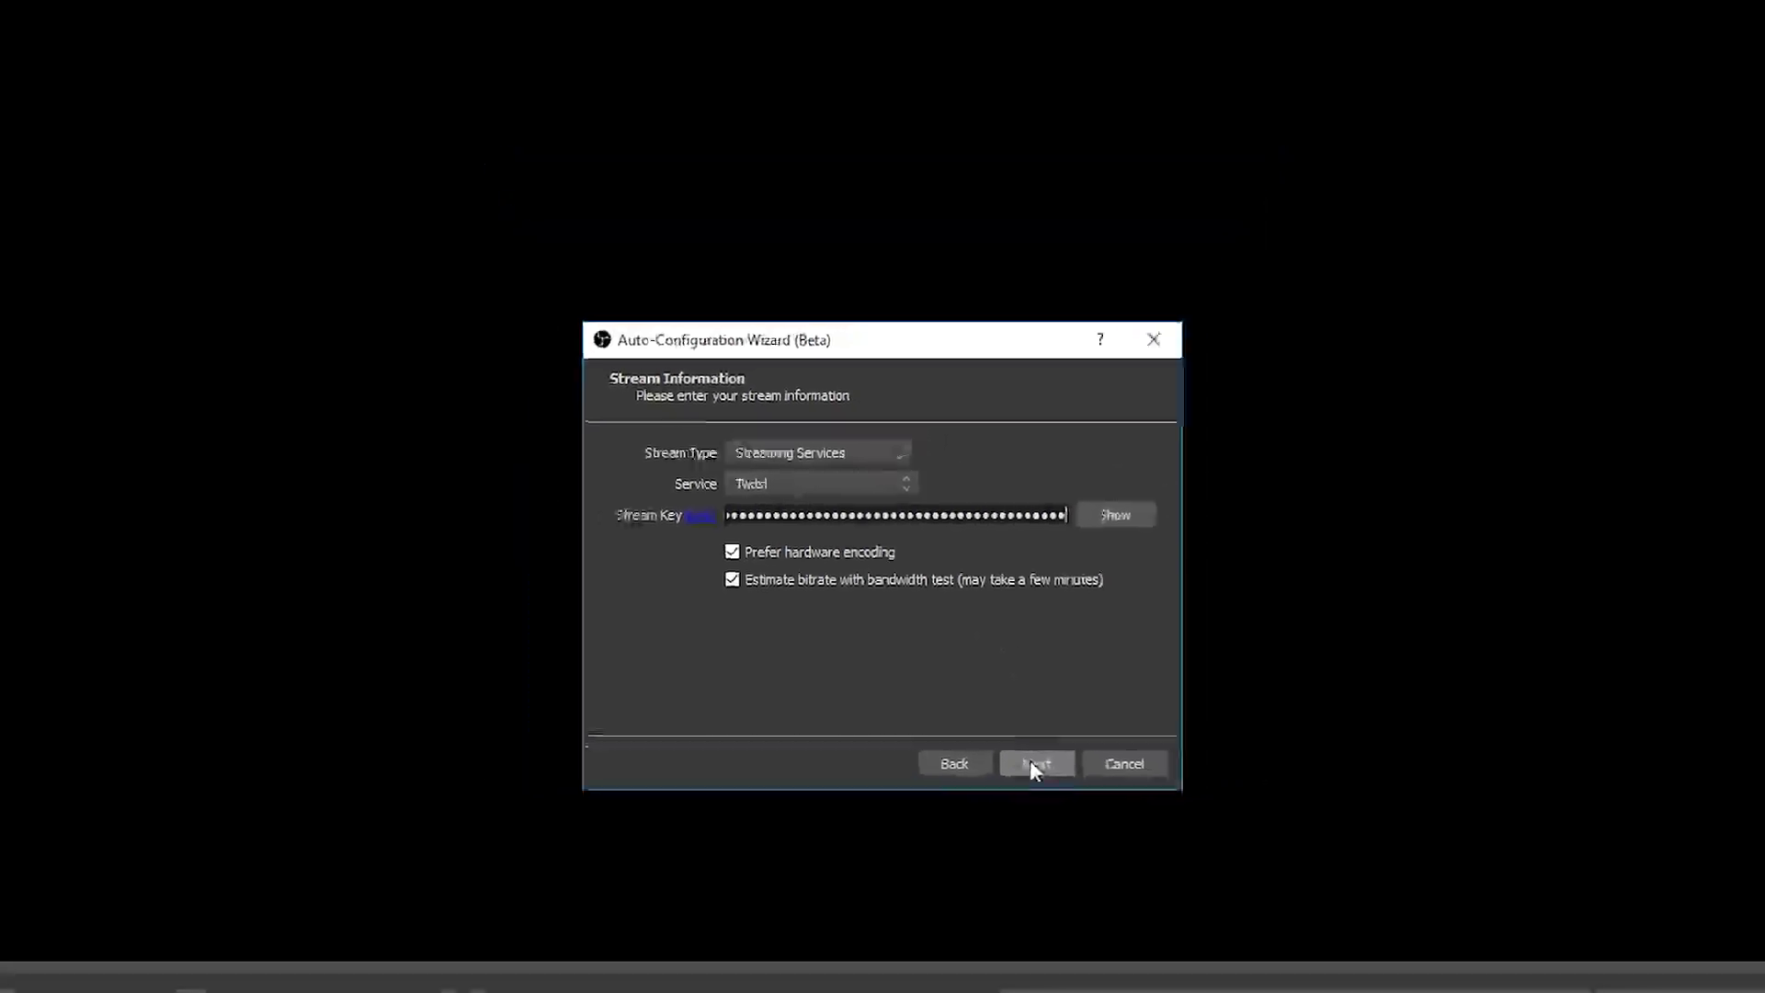
- Run the bandwidth test to get the recommendations: 6000 bitrate, NVENC, 1280x720 at 60 FPS
left_click(1033, 764)
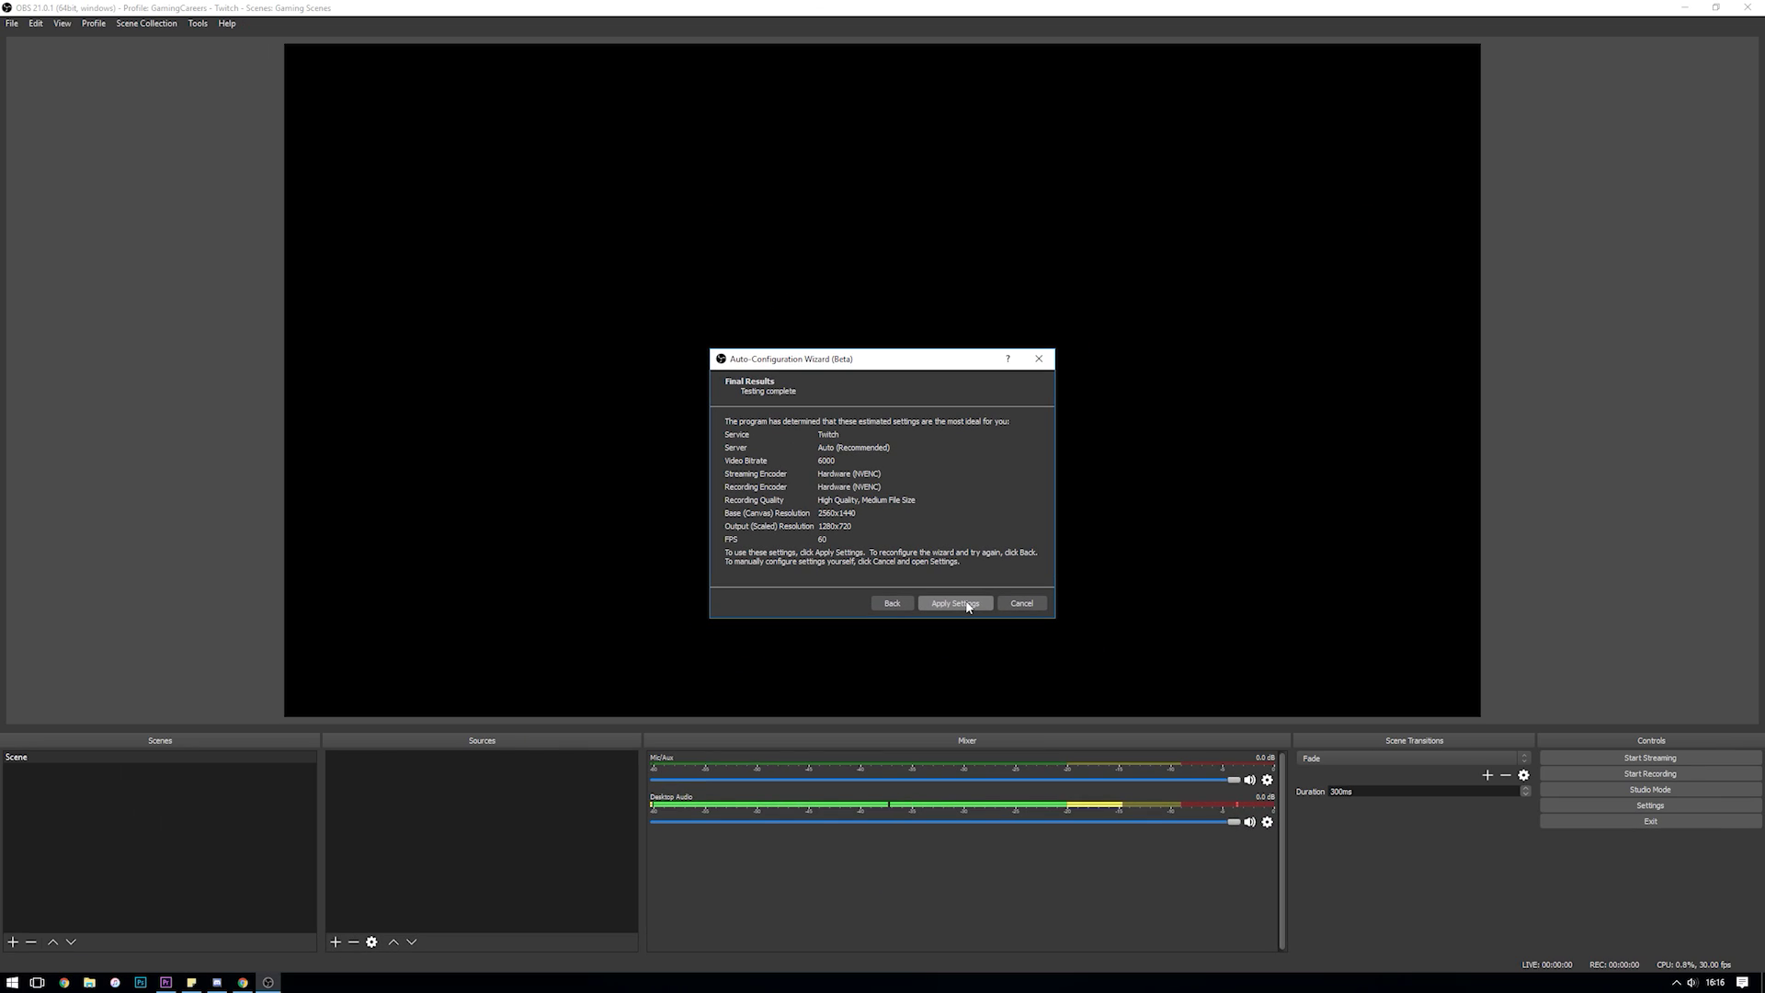
- Apply the recommendations, then check Stream, Output and Video: 2560x1440 canvas scaled to 1280x720 at 60 FPS
left_click(1071, 744)
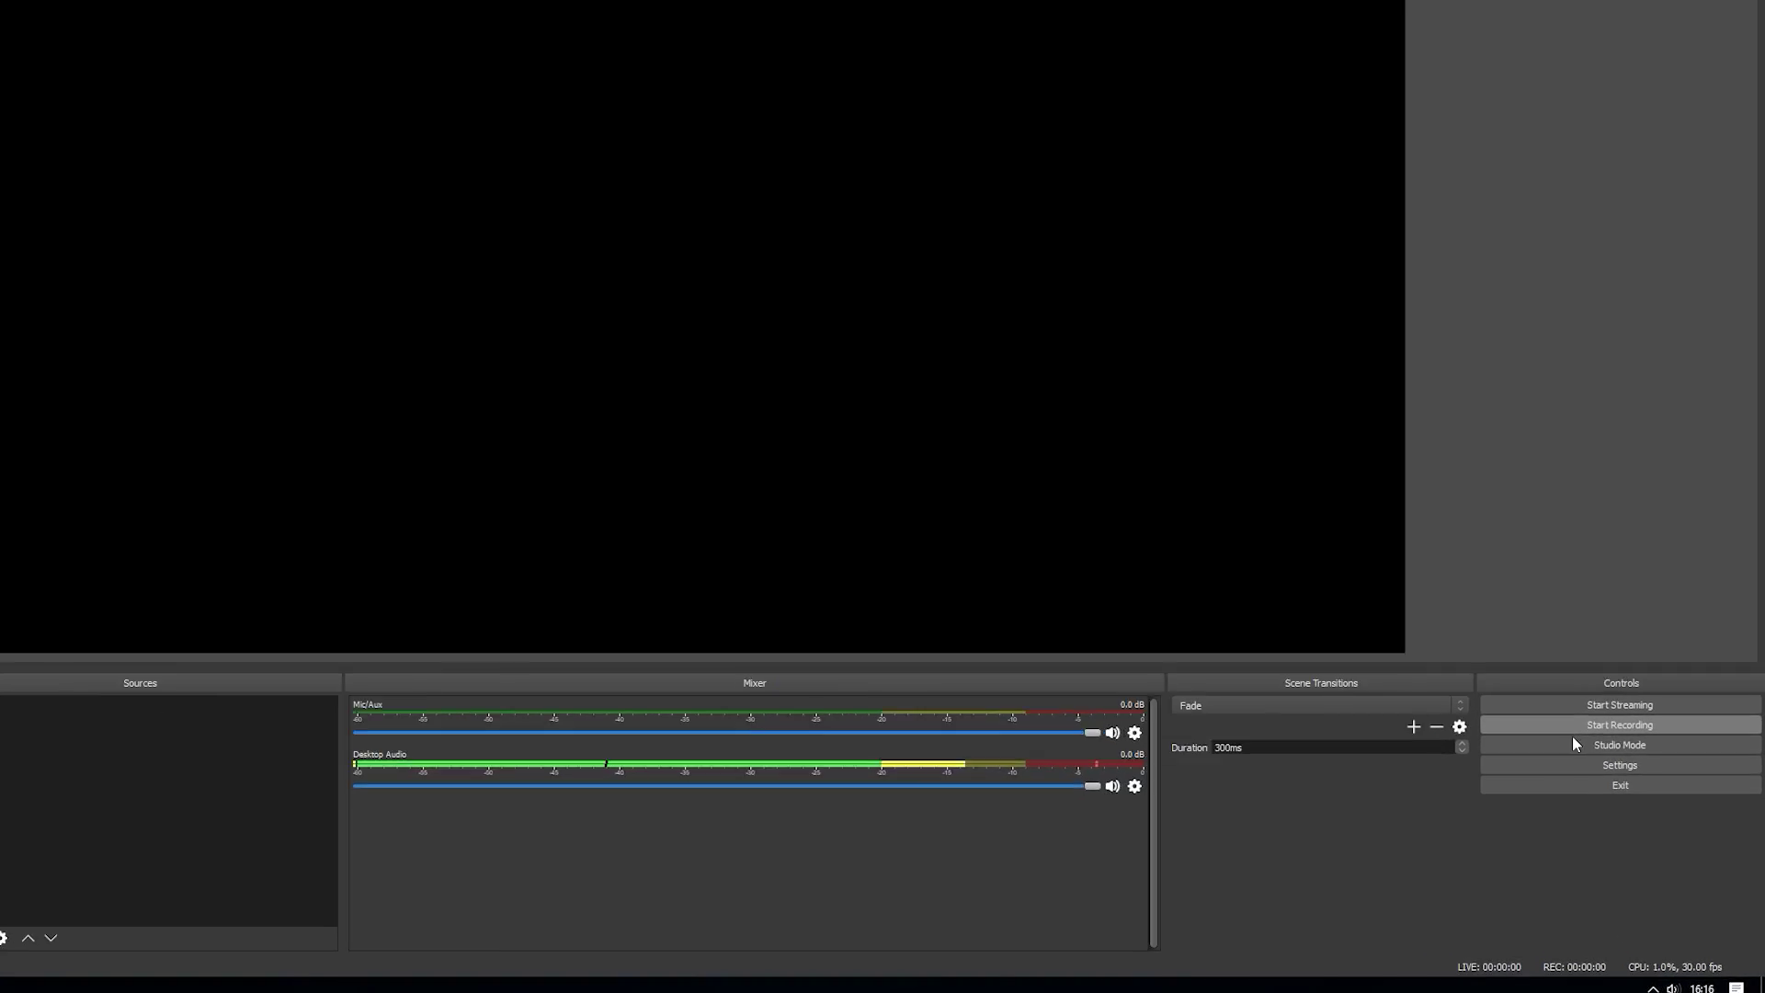
left_click(1519, 608)
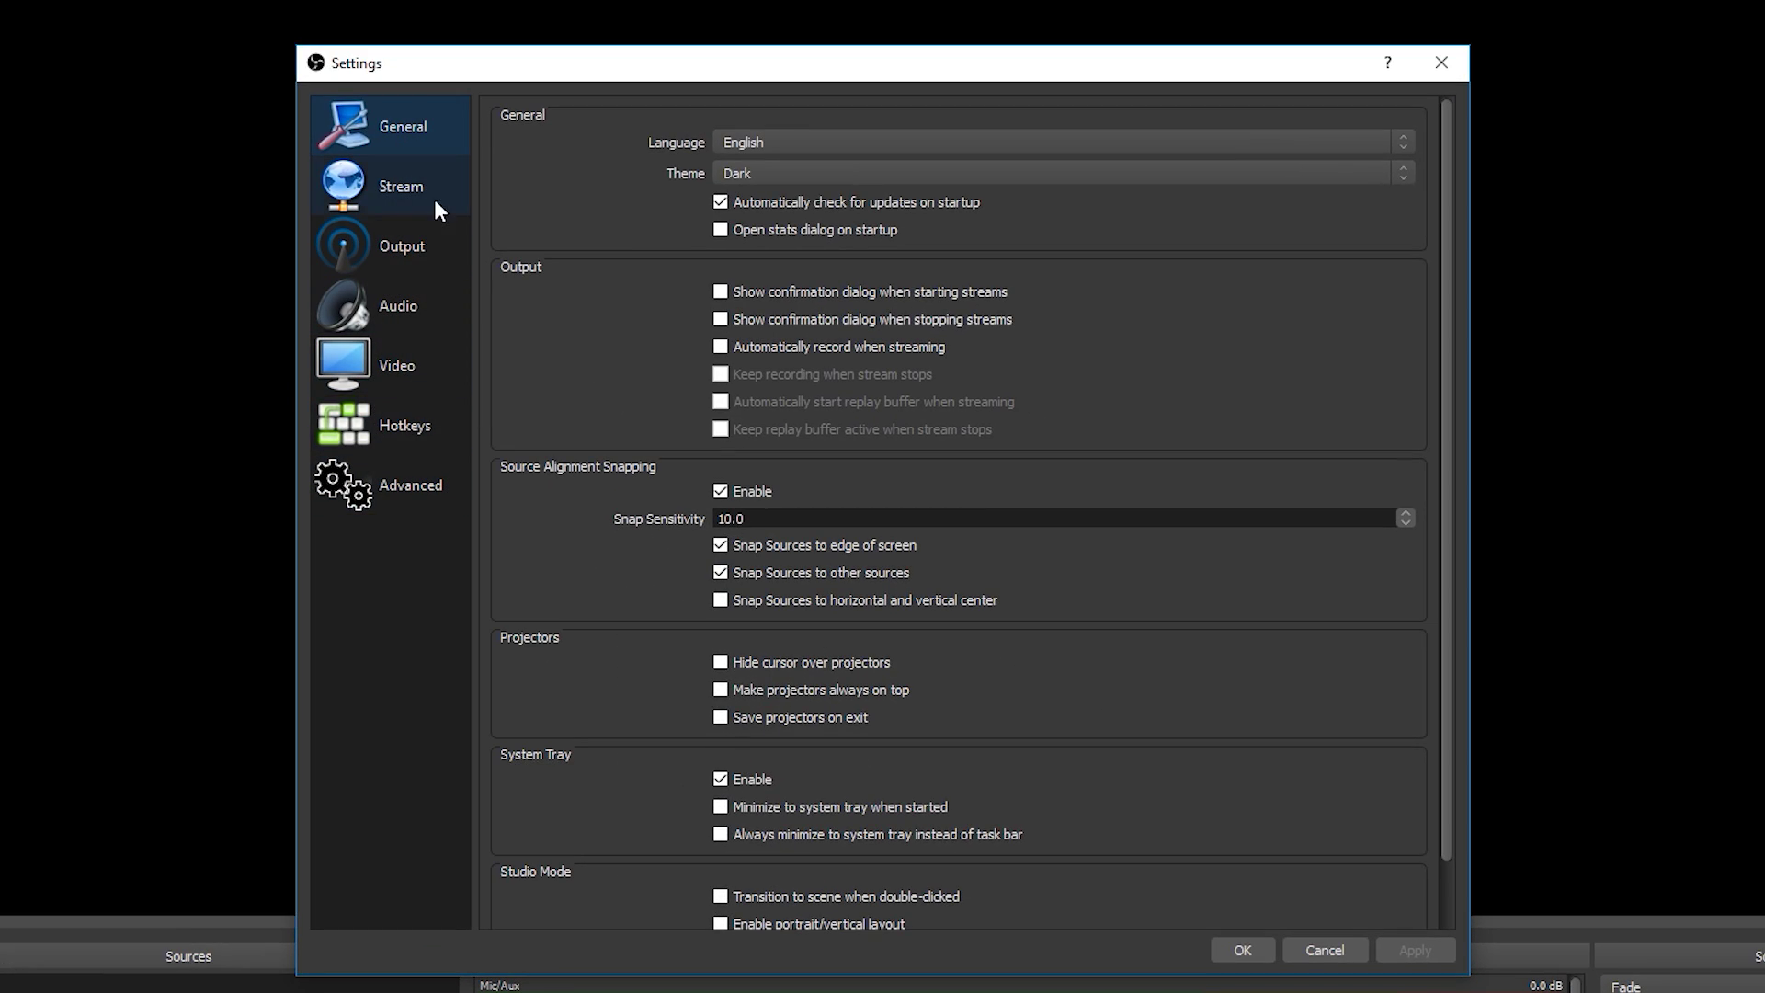
left_click(441, 193)
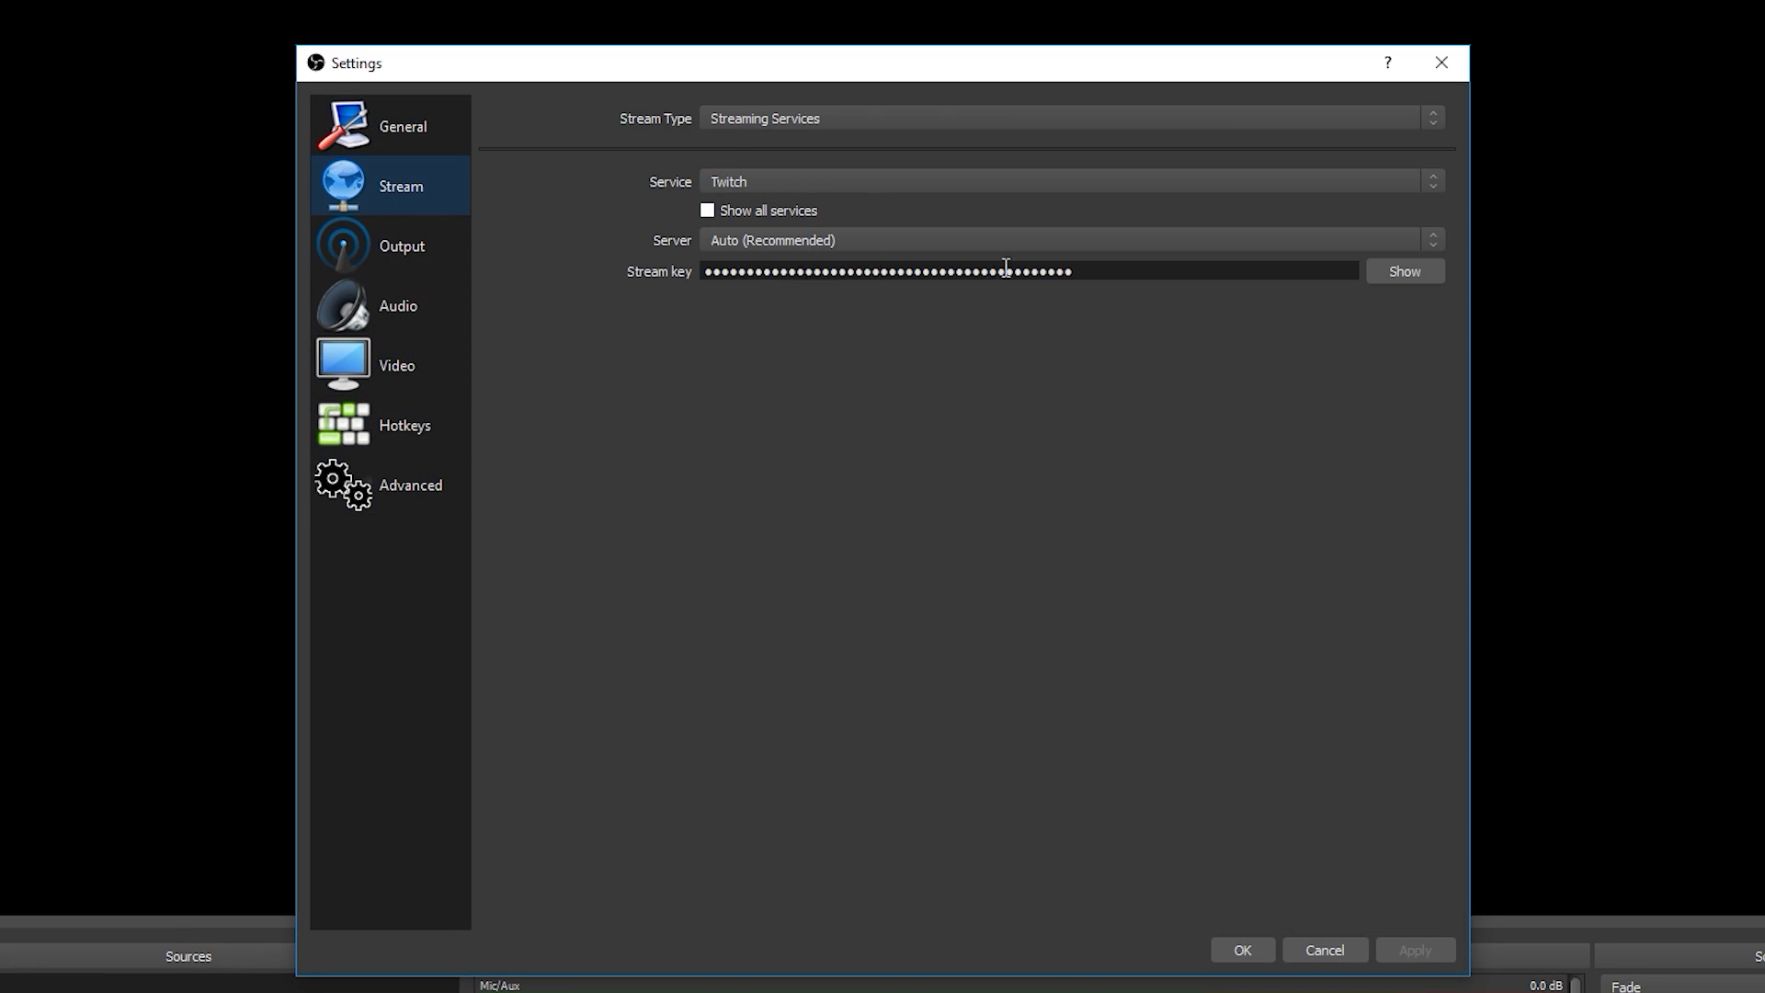
left_click(361, 248)
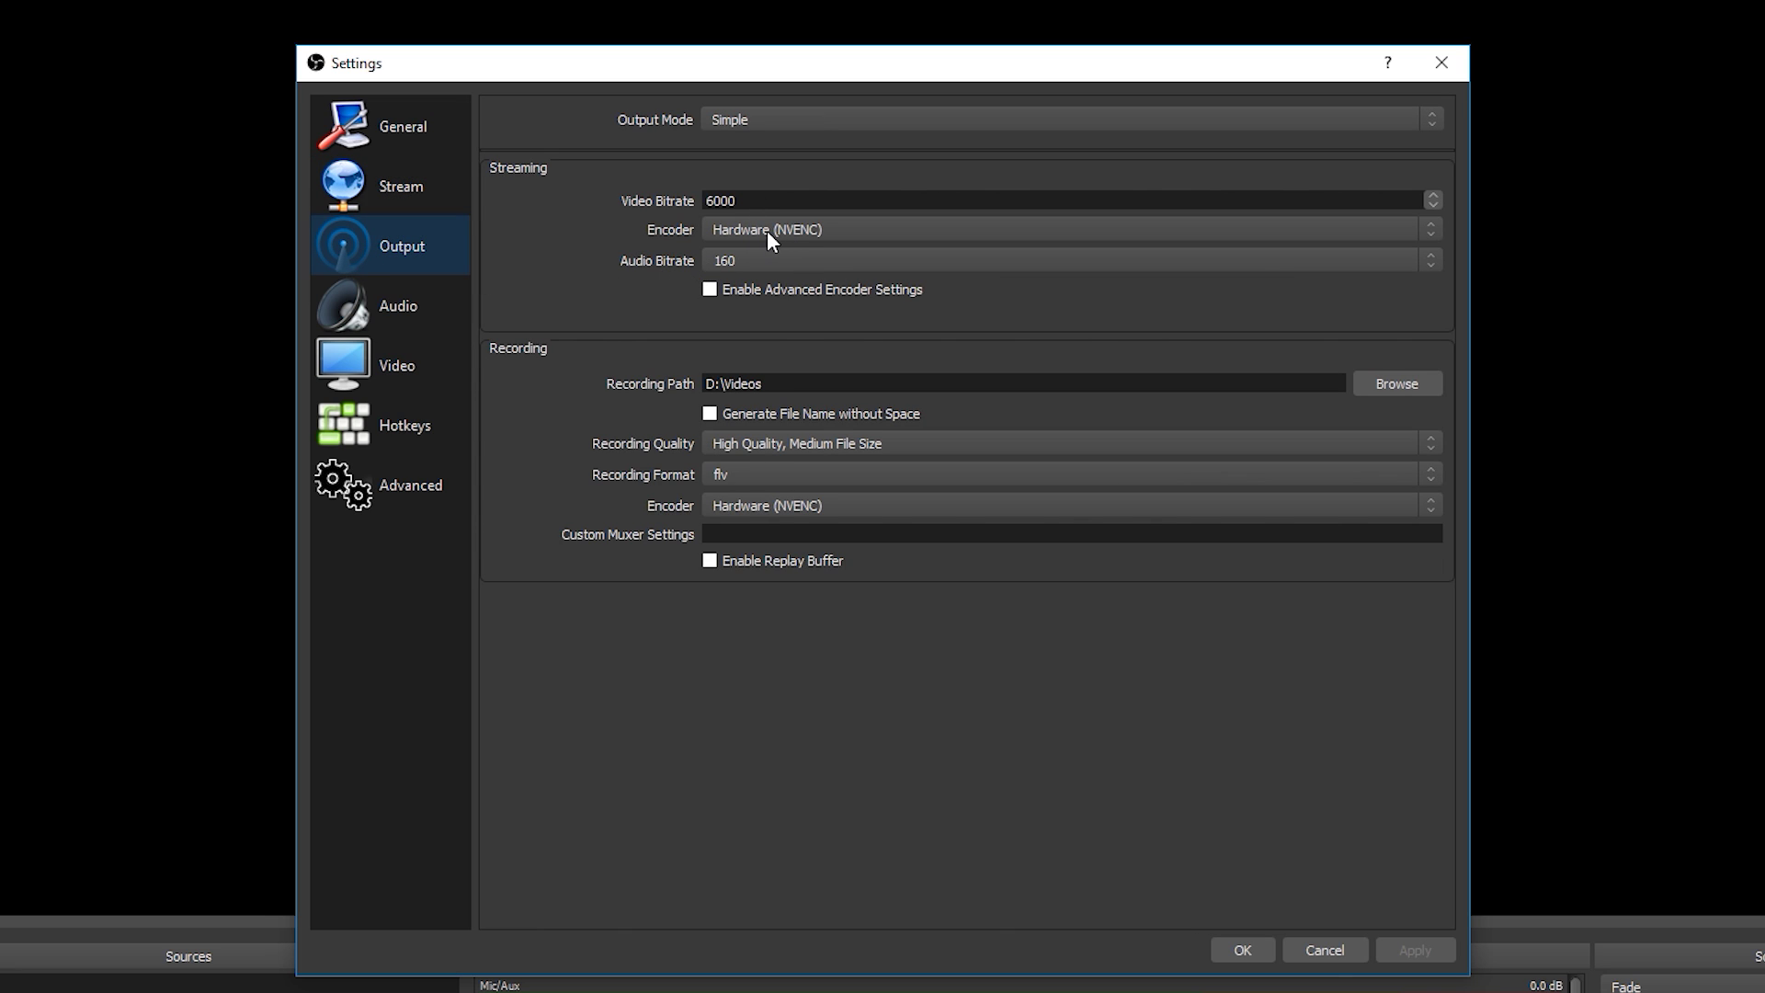
left_click(422, 378)
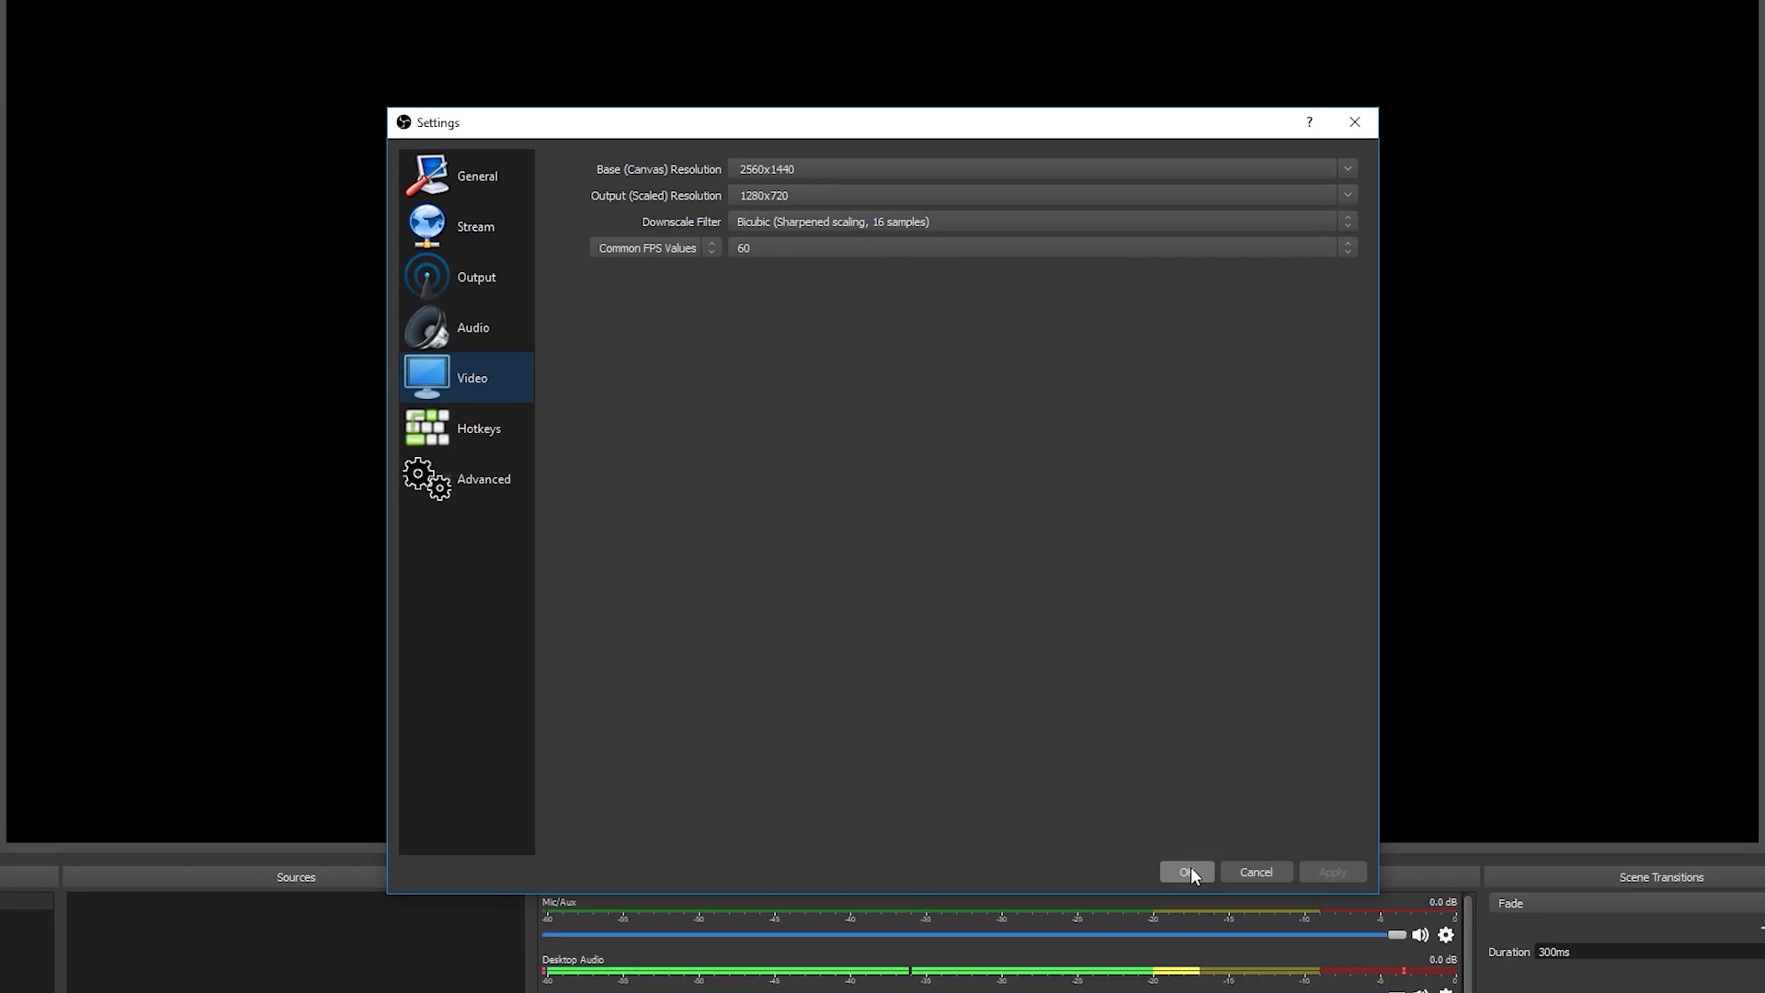
left_click(1243, 947)
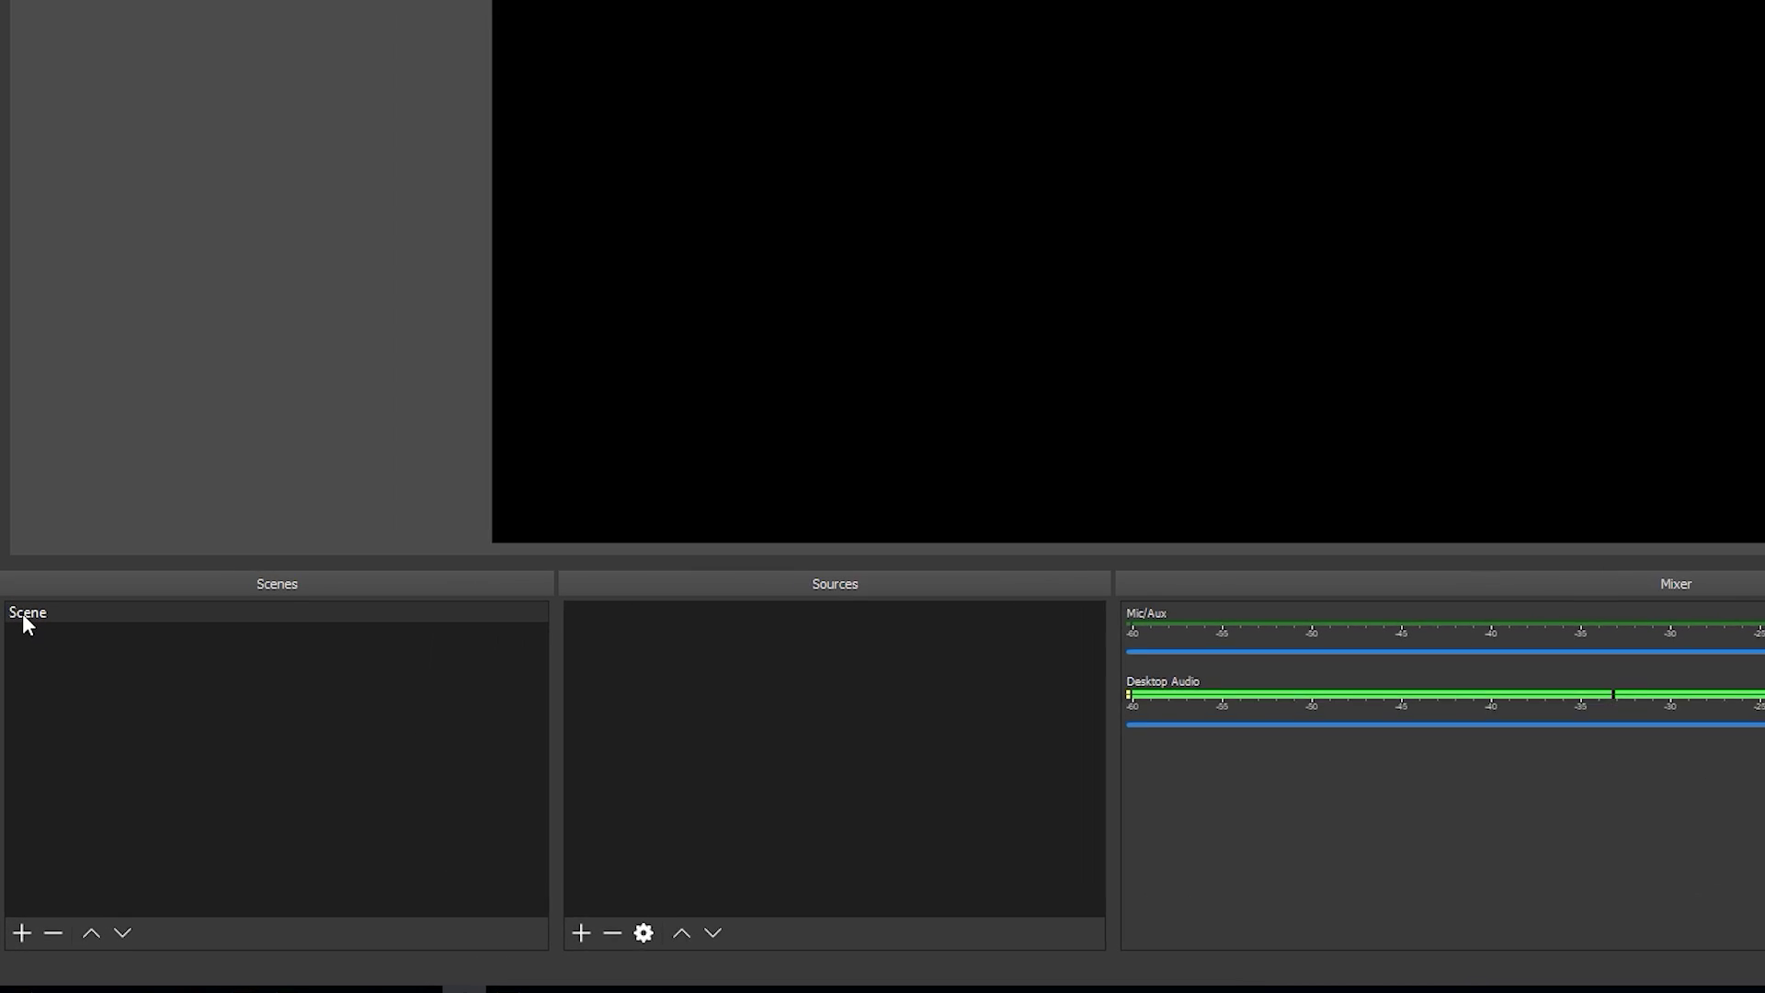
- Rename the default scene to 'Game' and bring up the add-source menu under Sources
left_click(37, 614)
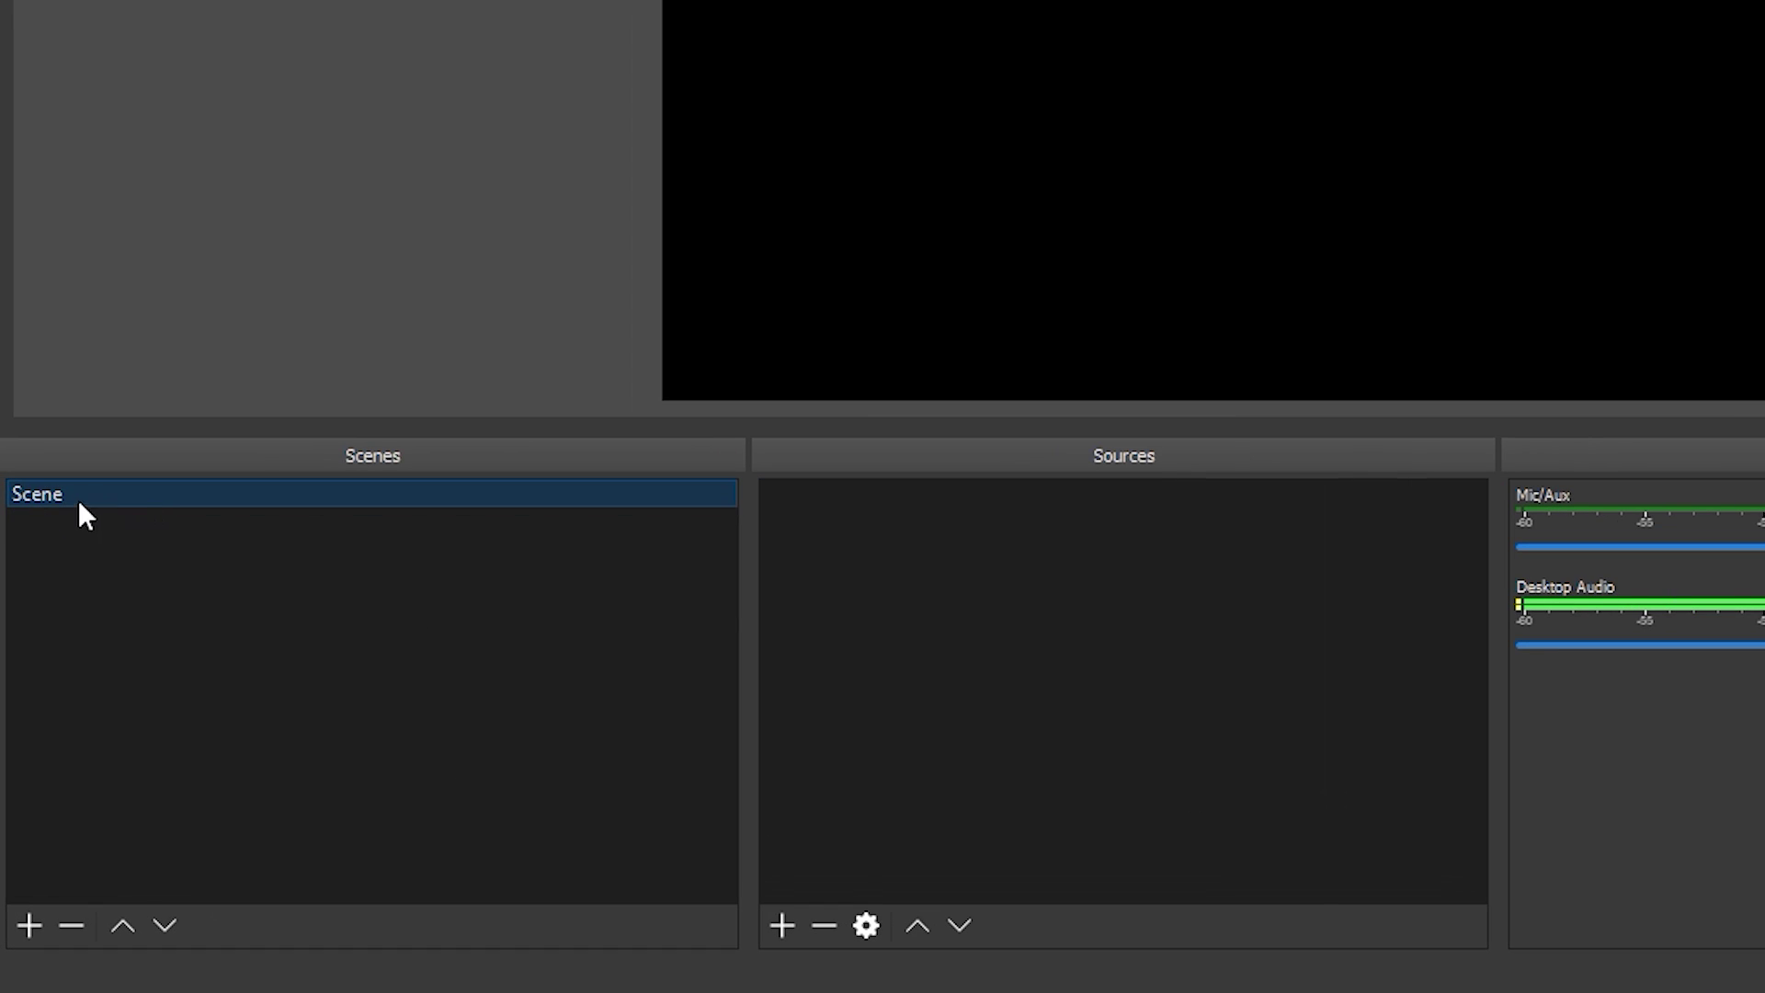
right_click(45, 489)
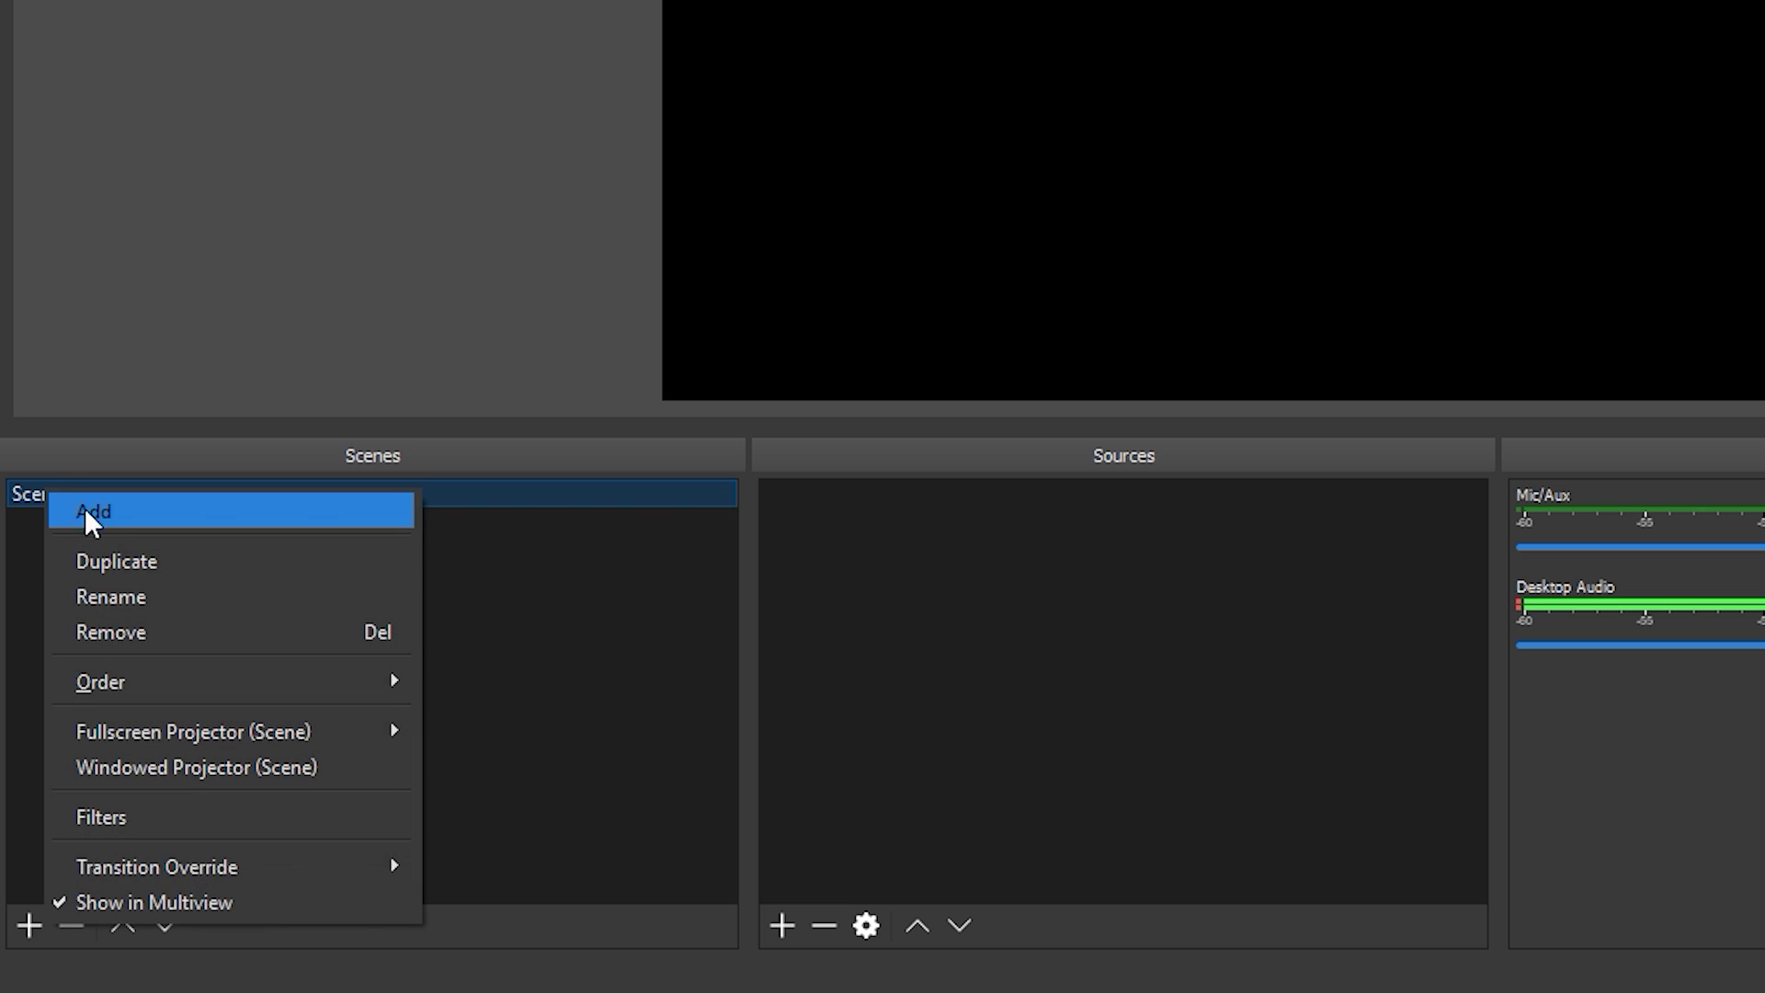
left_click(141, 611)
key("BackSpace")
key("BackSpace")
key("BackSpace")
key("BackSpace")
key("BackSpace")
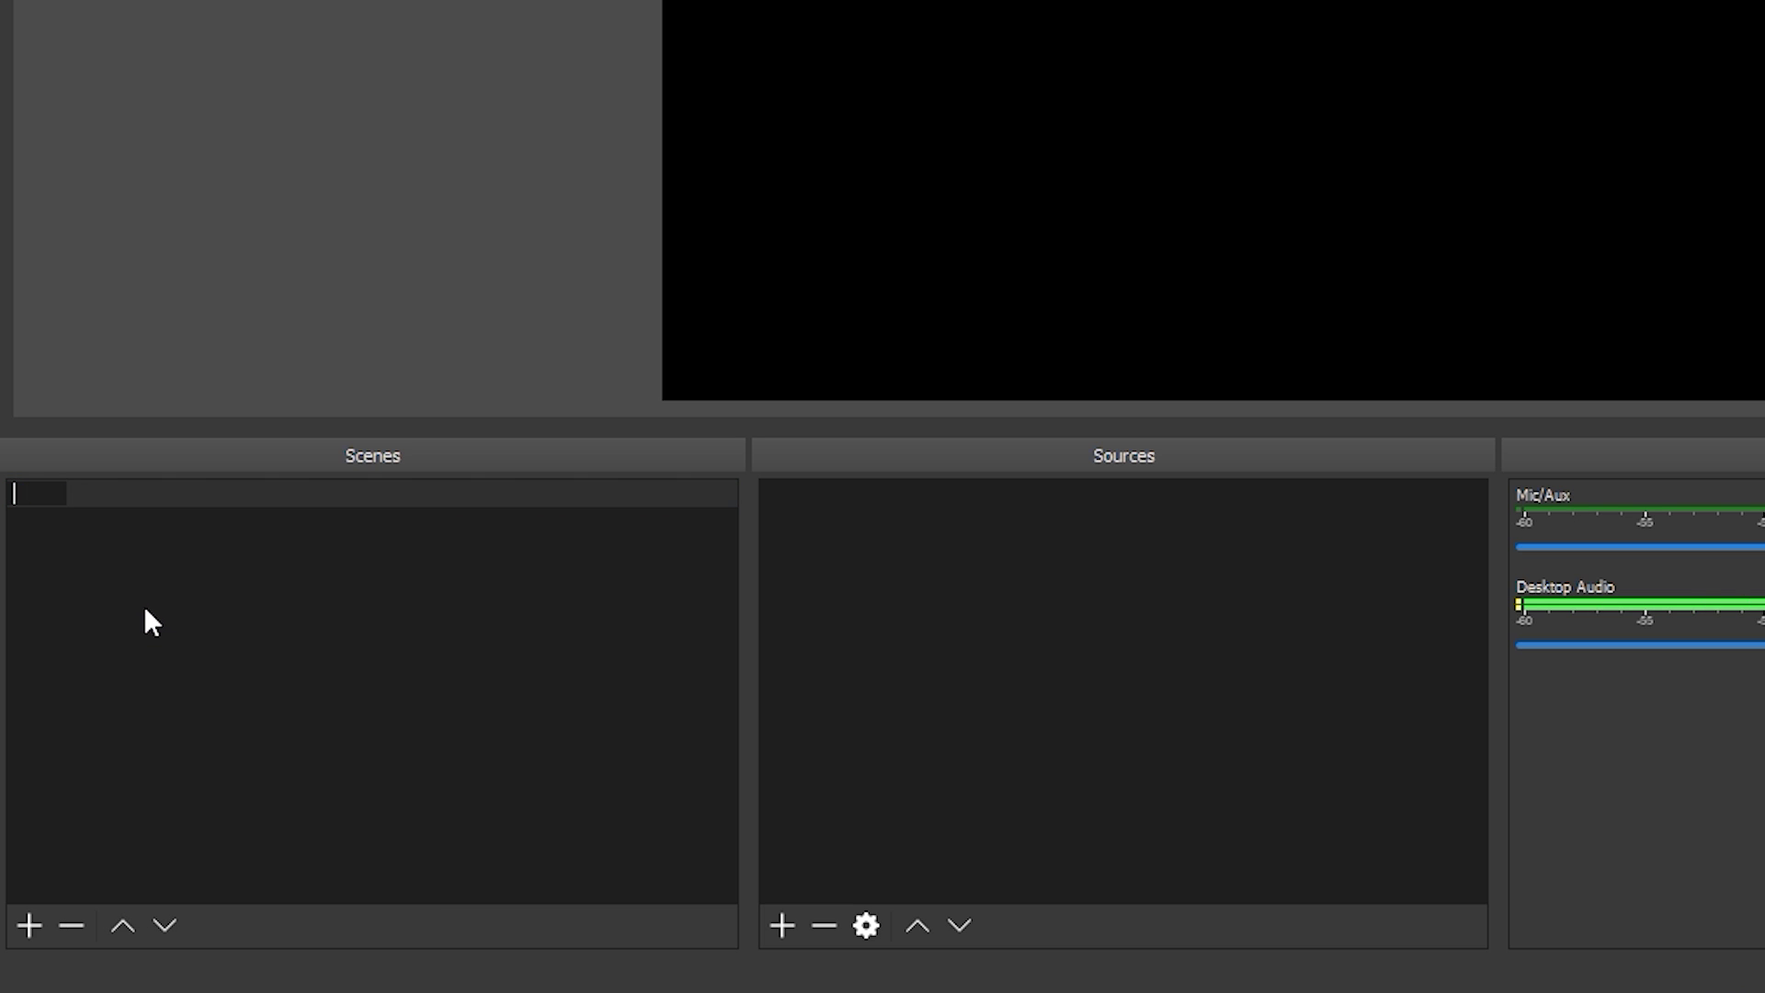
type("Game")
key("Return")
left_click(890, 570)
left_click(782, 925)
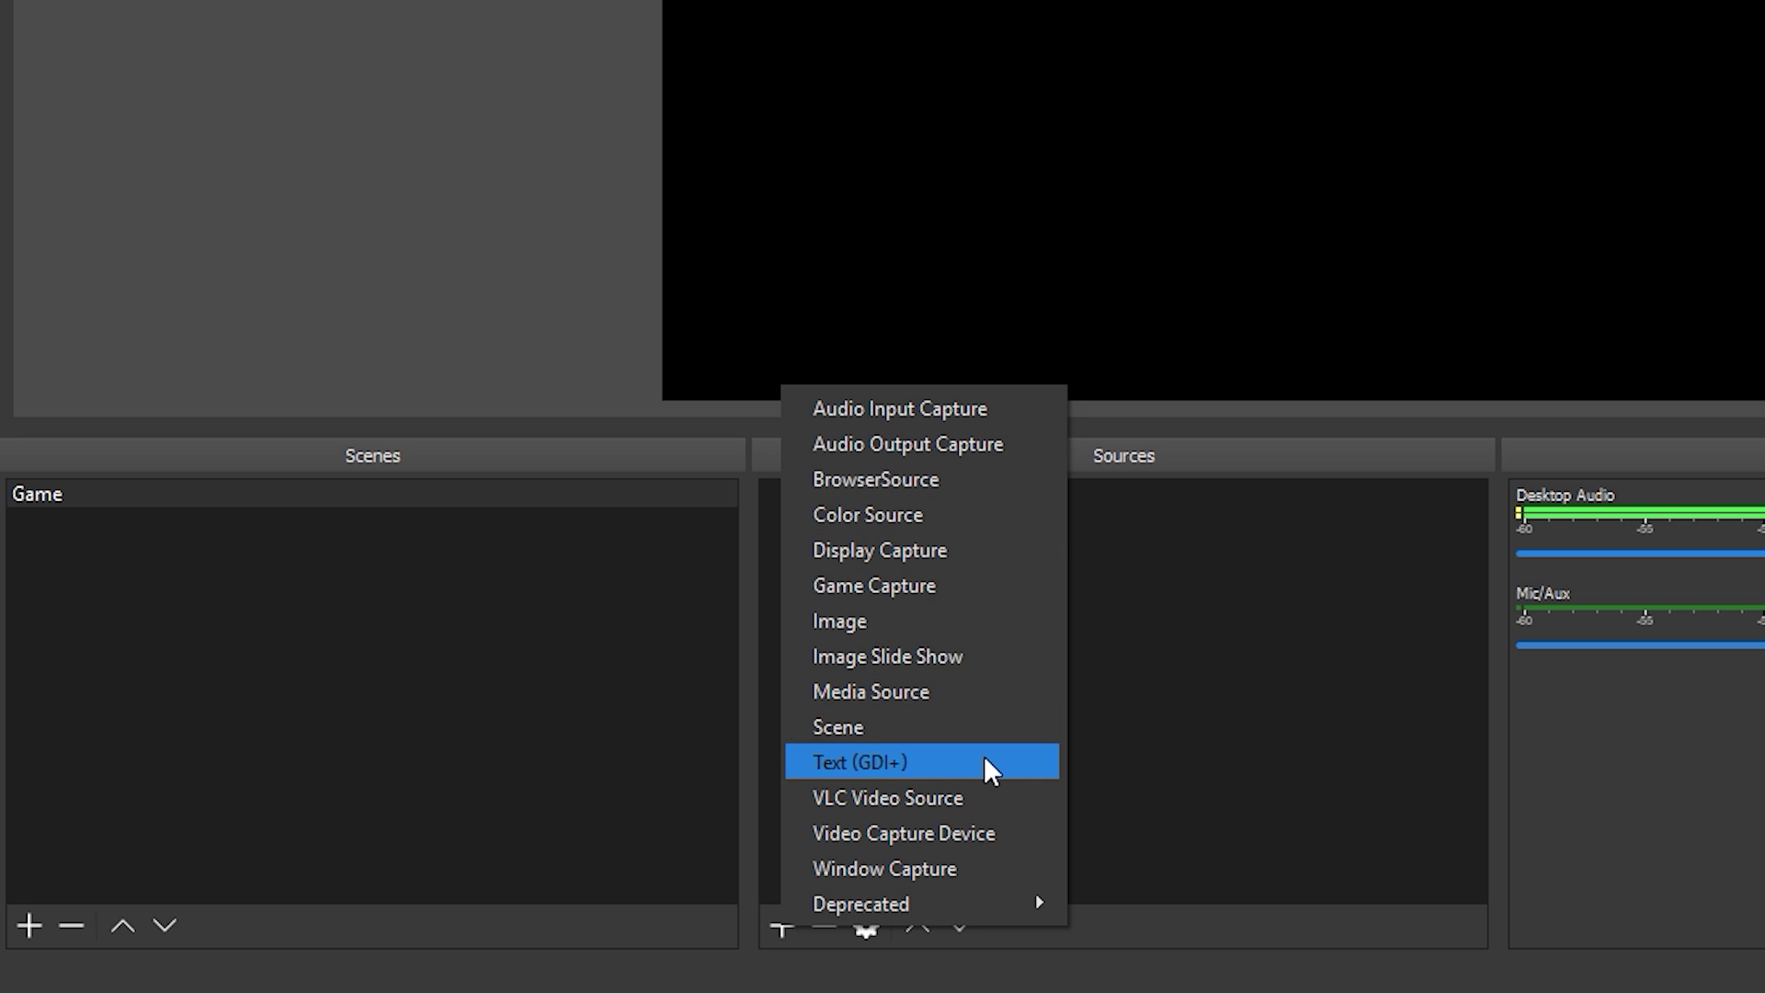
- Add a new Game Capture source named 'Game Capture'
left_click(990, 587)
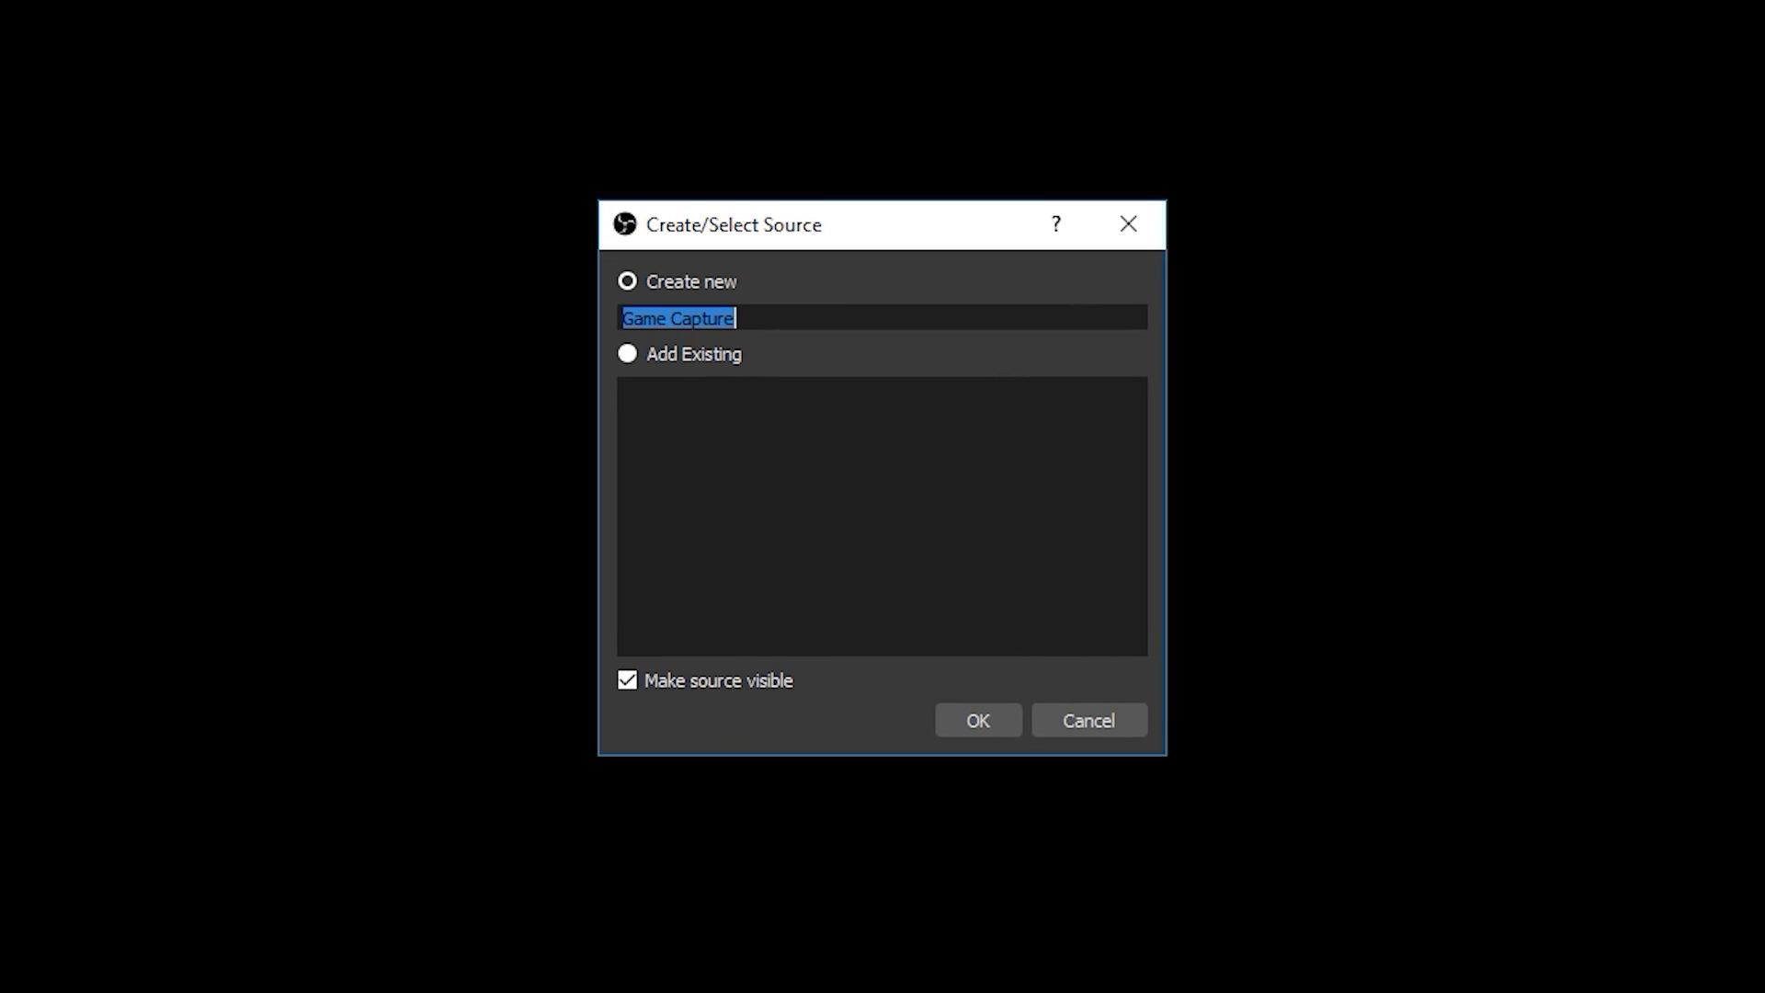
key("BackSpace")
type("PUBG")
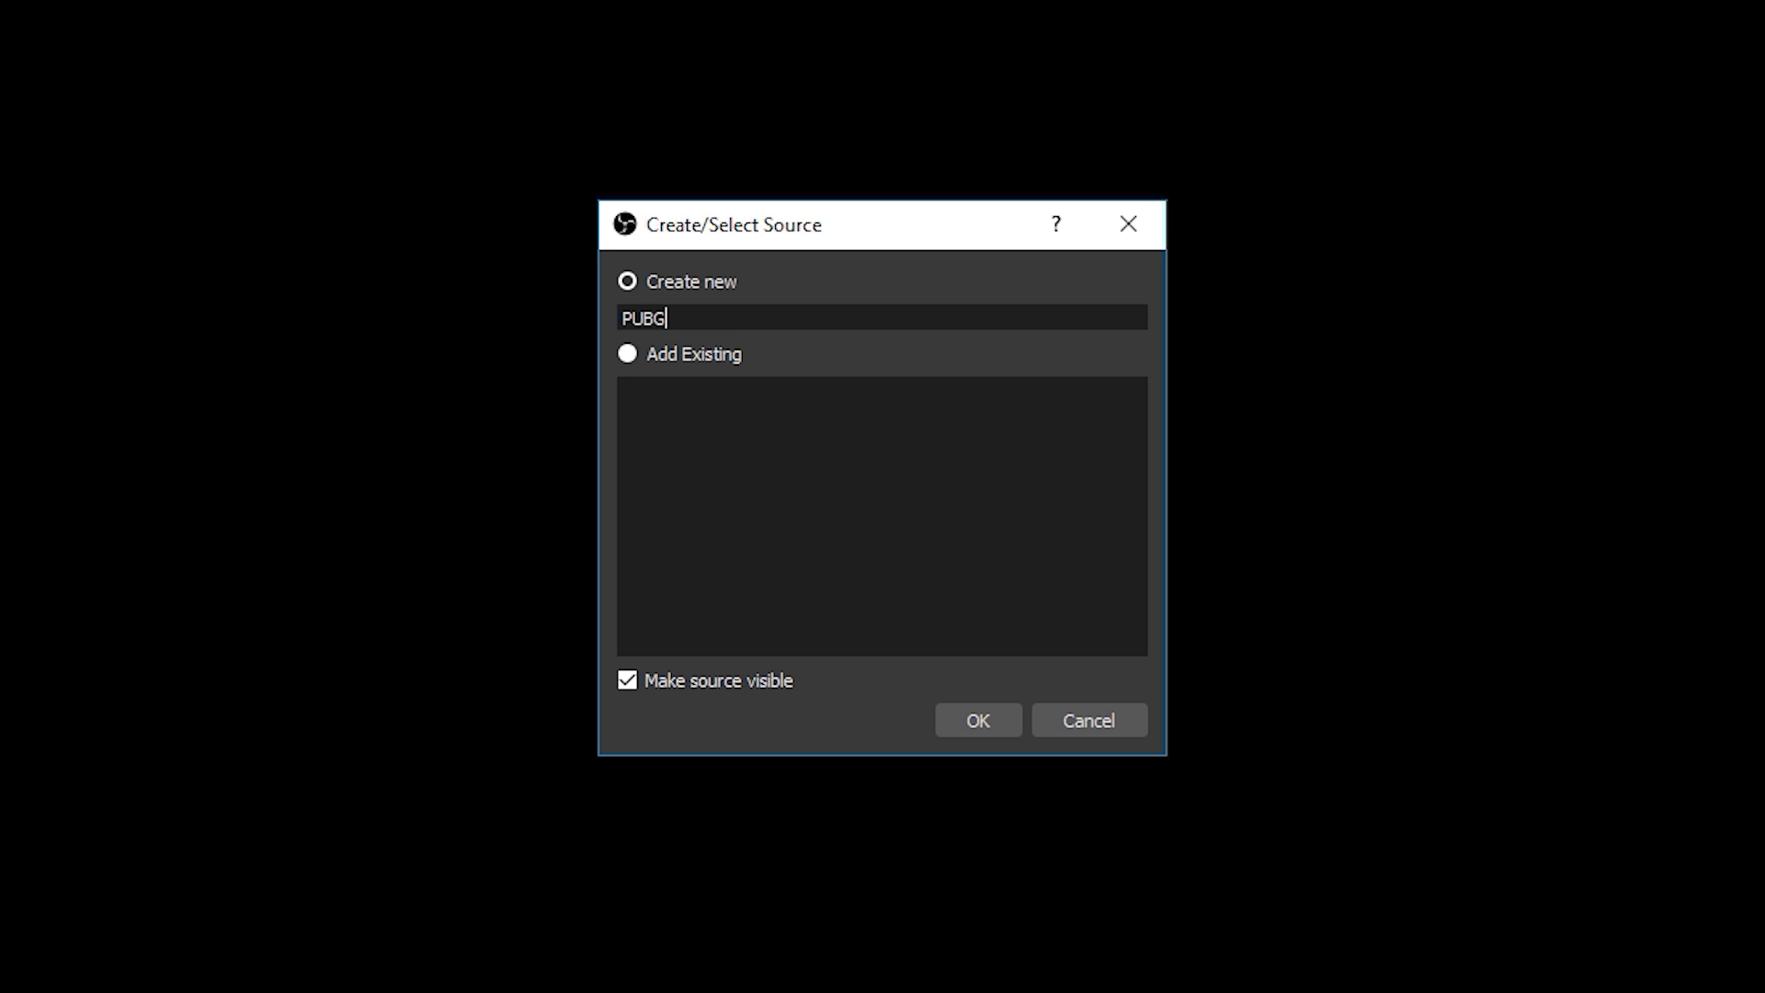
key("BackSpace")
key("BackSpace")
key("BackSpace")
key("BackSpace")
type("Game Capture")
- Set the capture mode to Capture specific window on [TslGame.exe]: PLAYERUNKNOWN'S BATTLEGROUNDS and save it
left_click(964, 719)
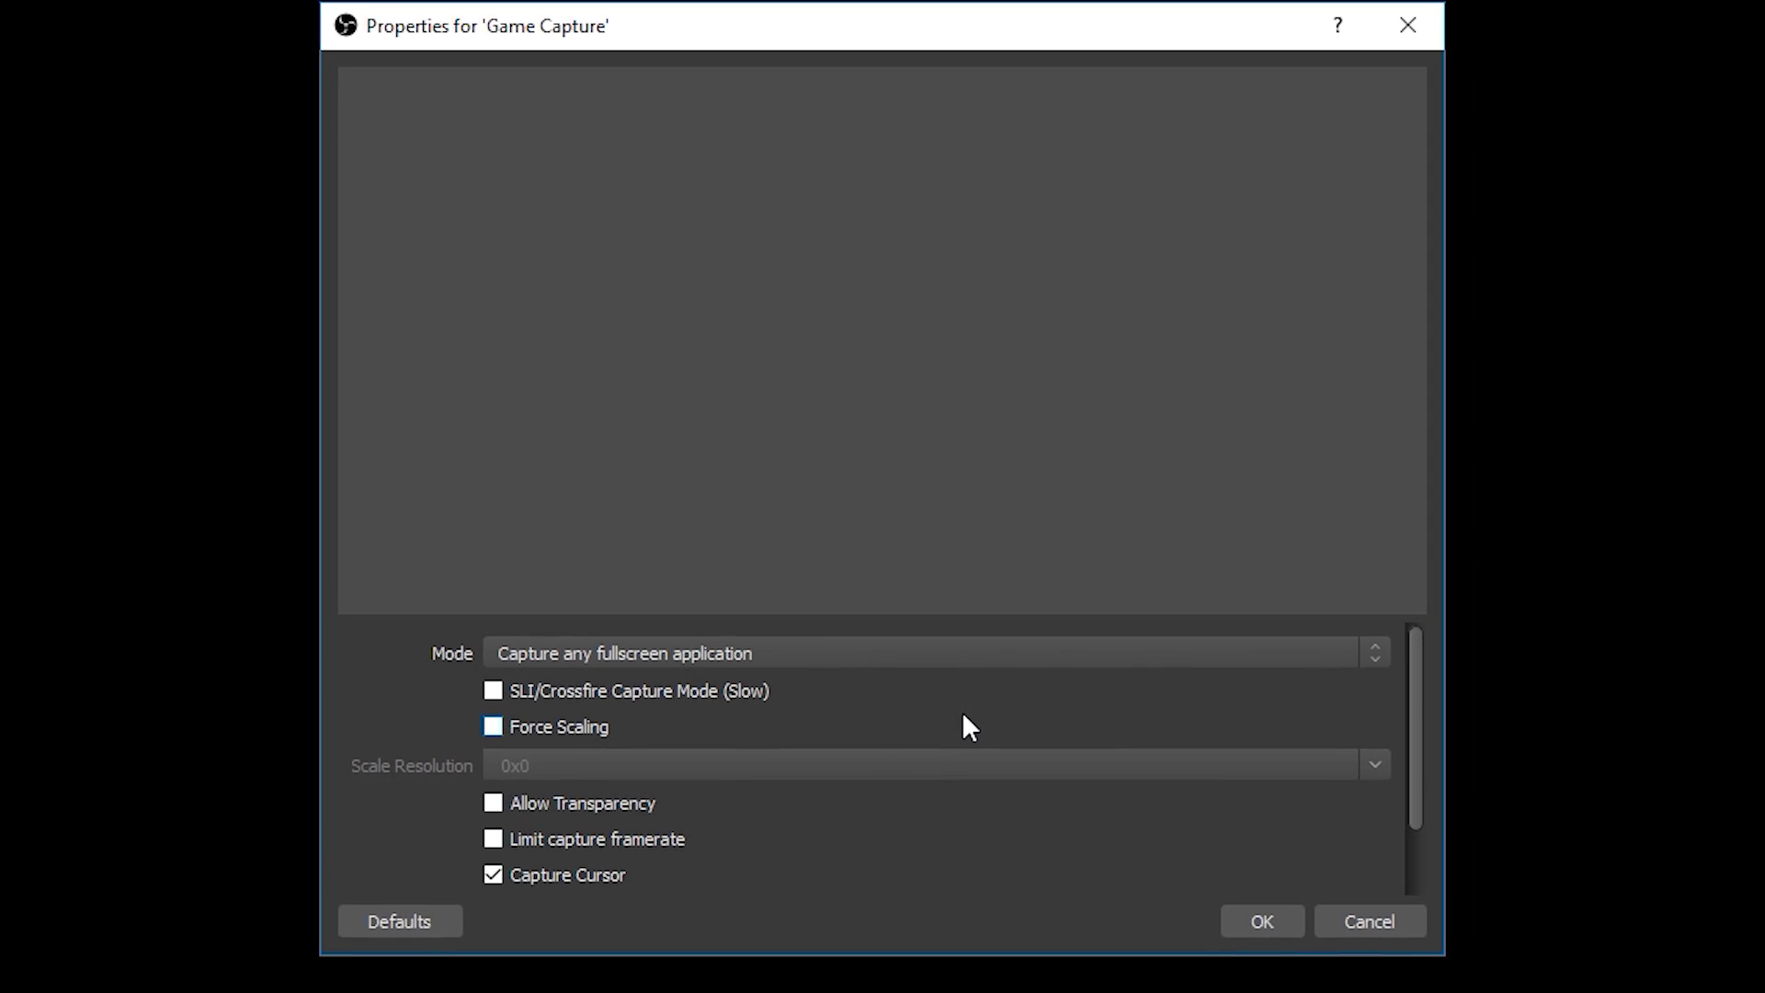
left_click(973, 649)
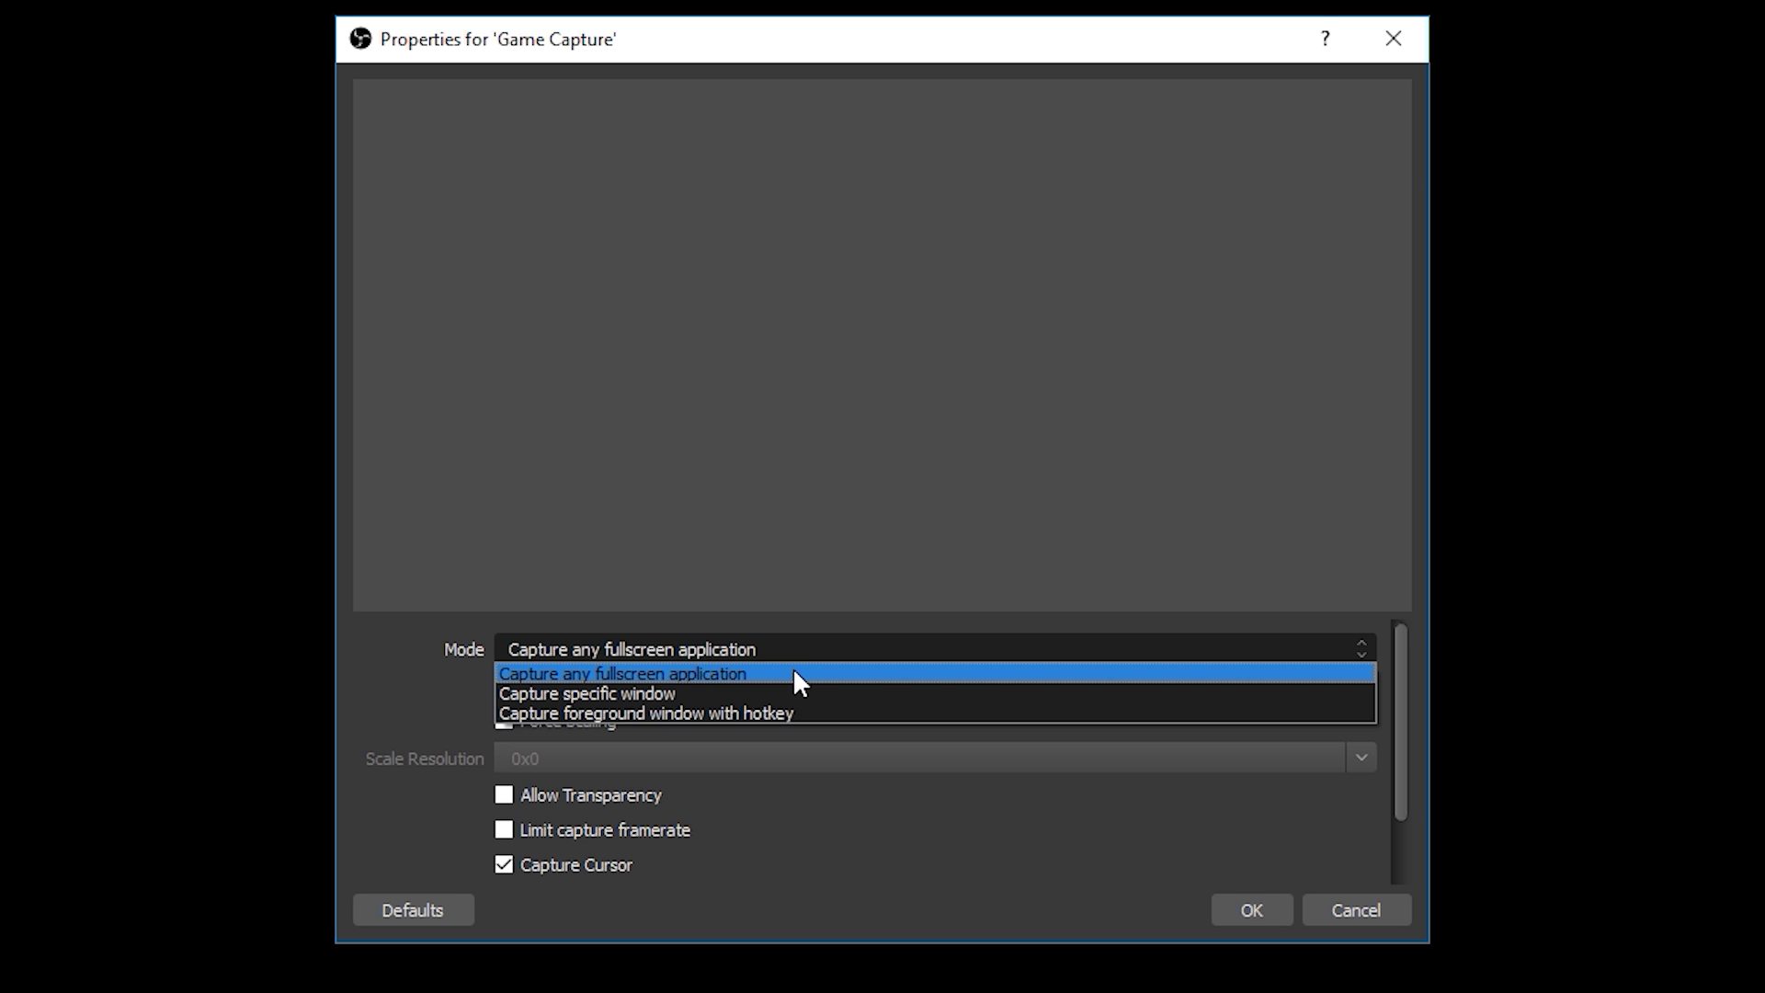
left_click(696, 699)
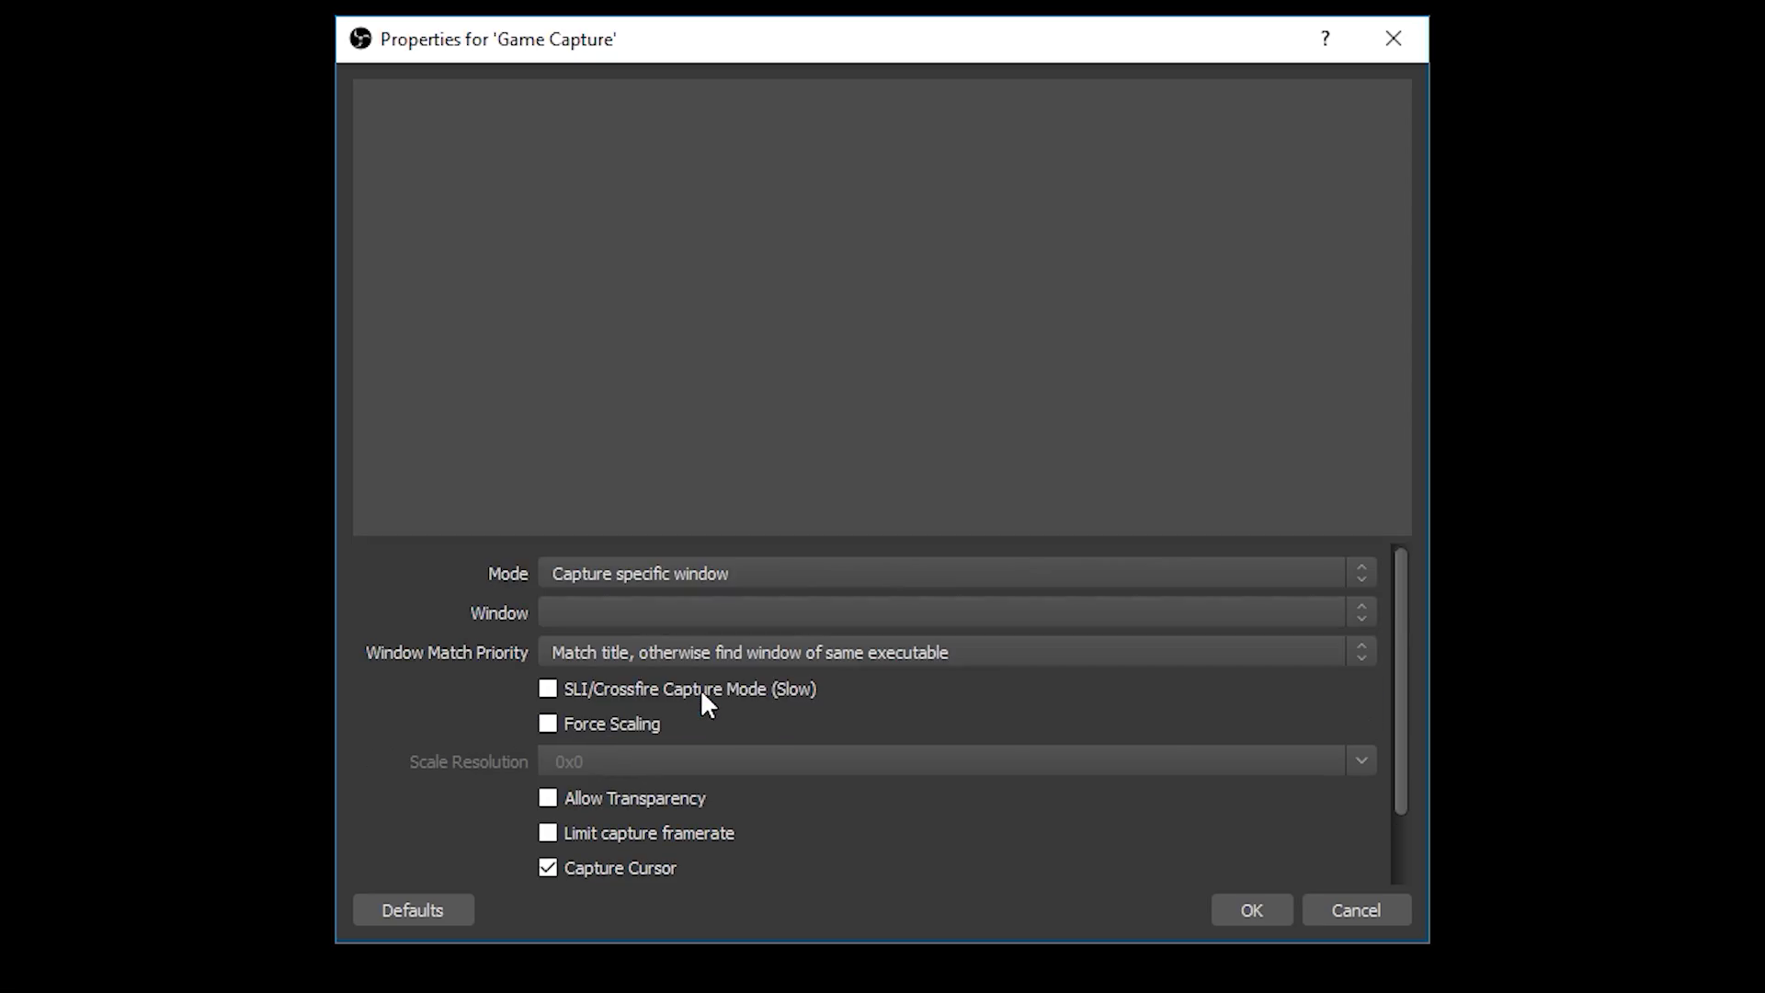
left_click(807, 609)
left_click(792, 673)
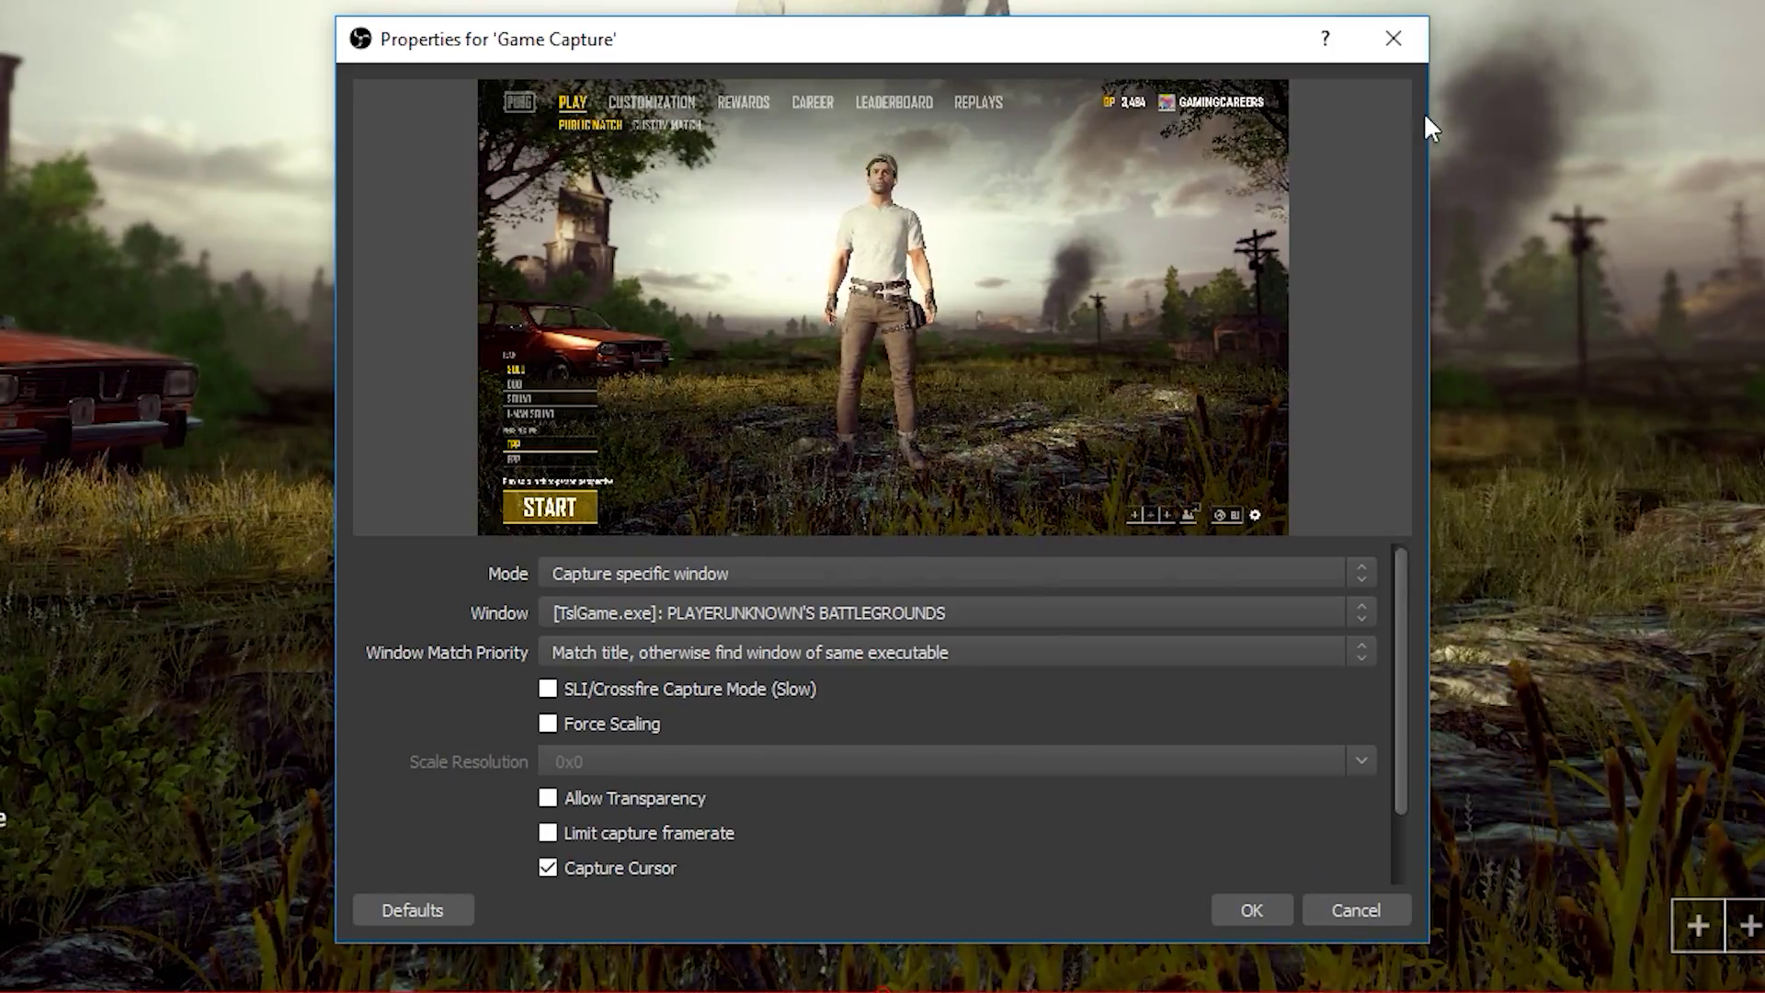
left_click(1223, 906)
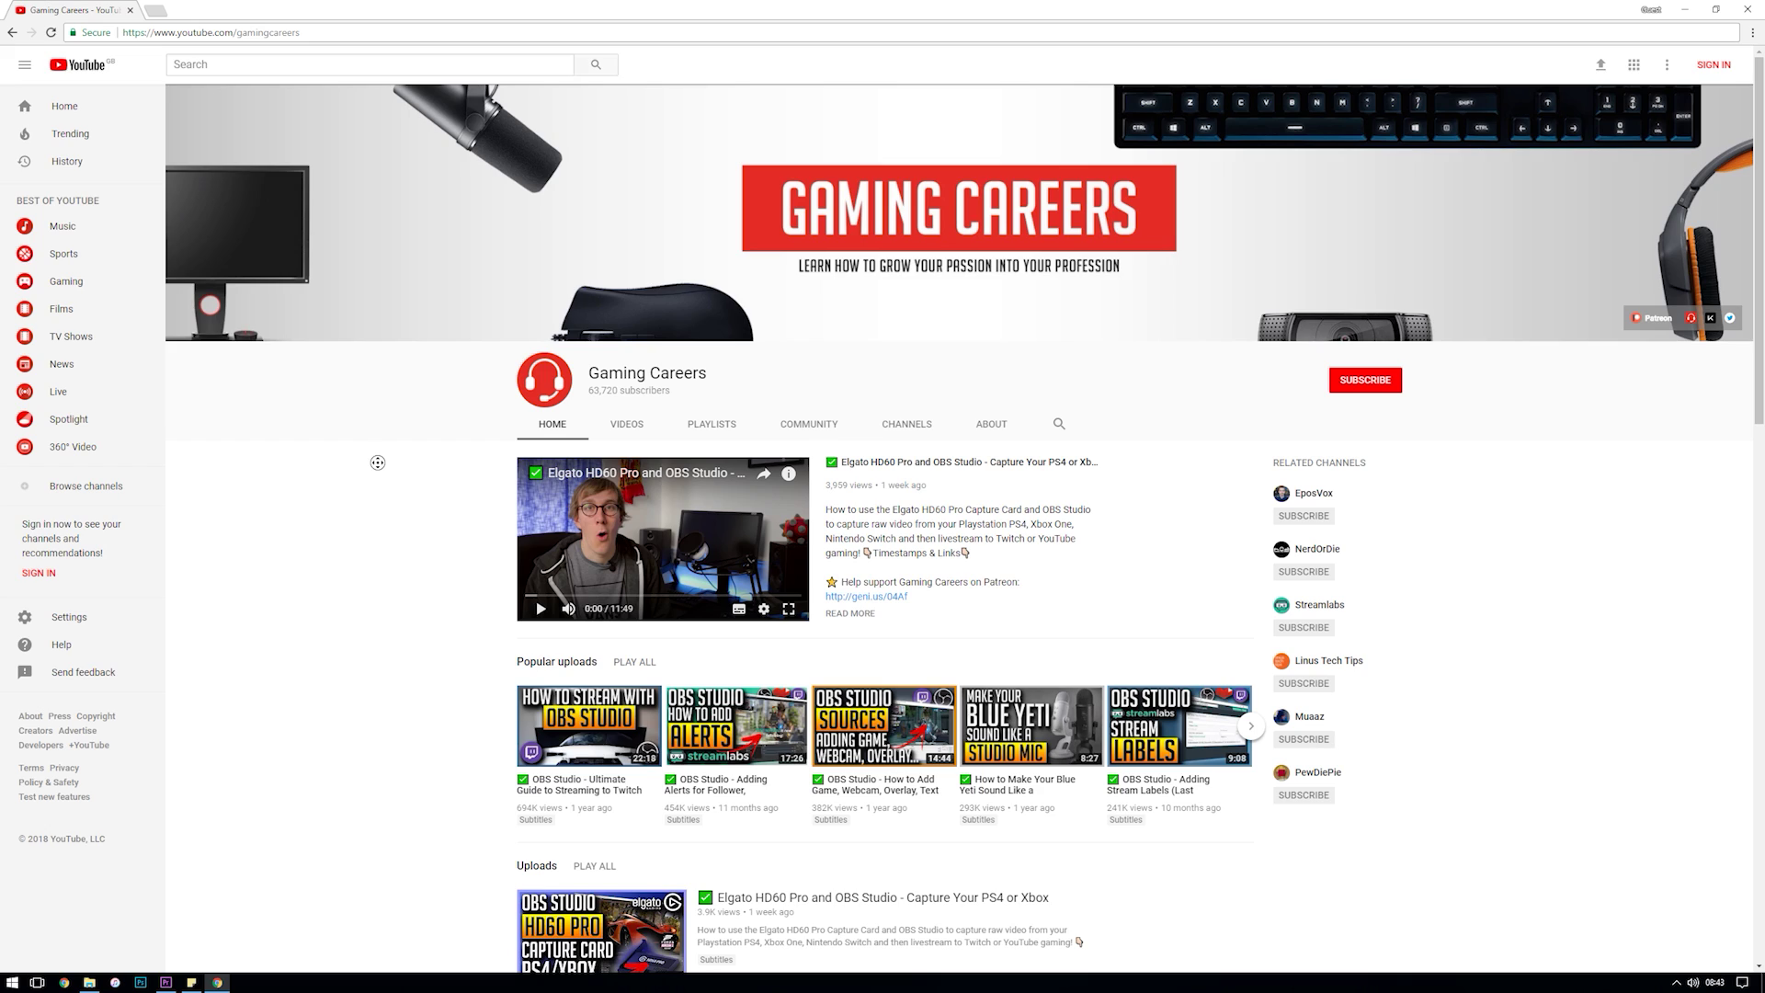
- Scroll the Gaming Careers channel past recent uploads to the OBS Studio guide playlists
scroll(377, 463, "down", 2)
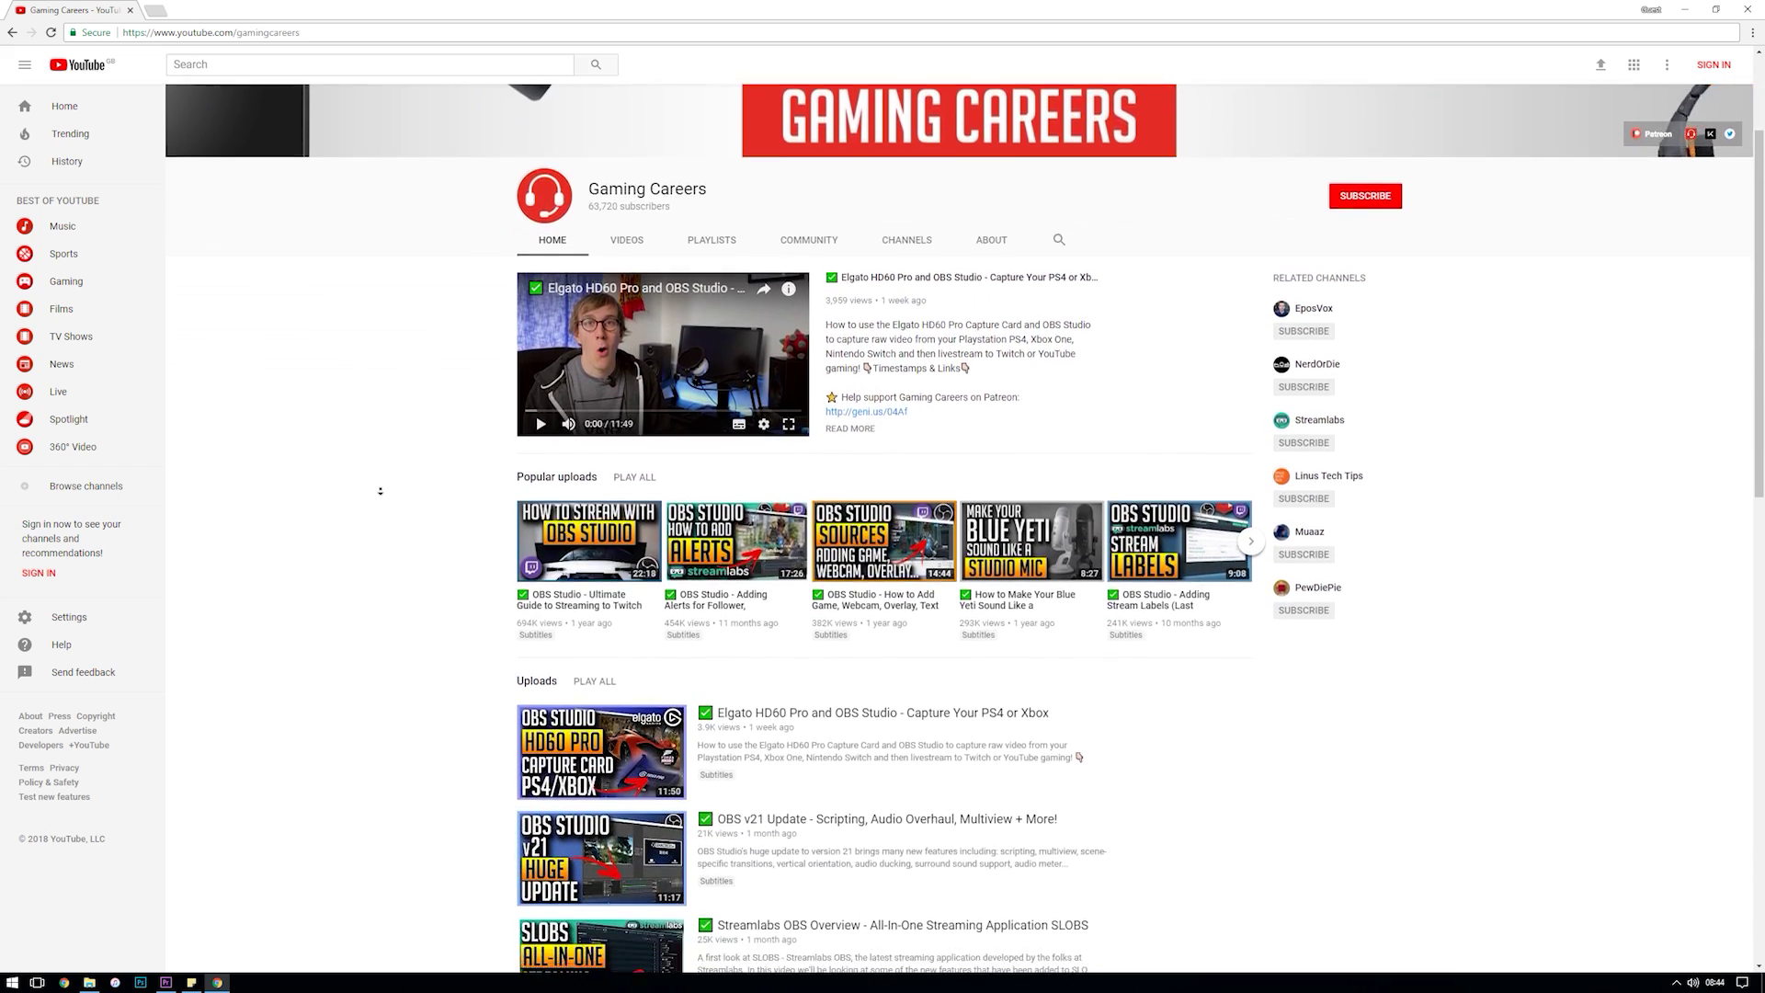
scroll(380, 491, "down", 3)
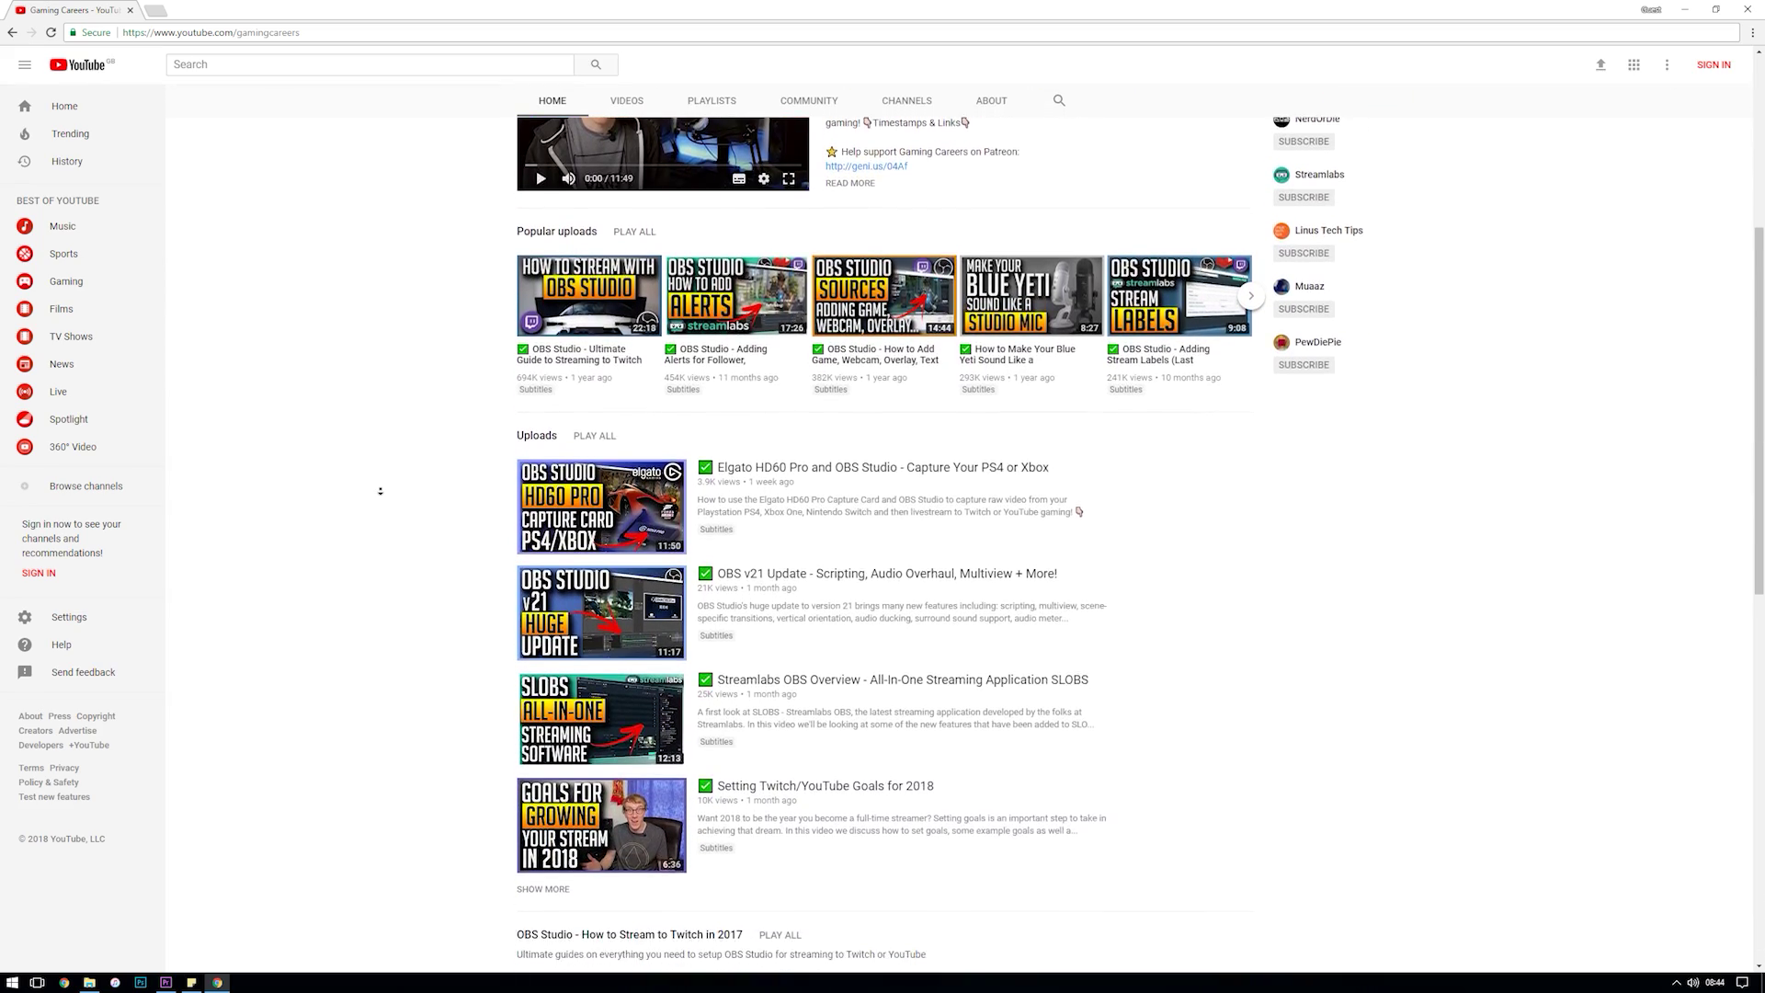
scroll(379, 491, "down", 3)
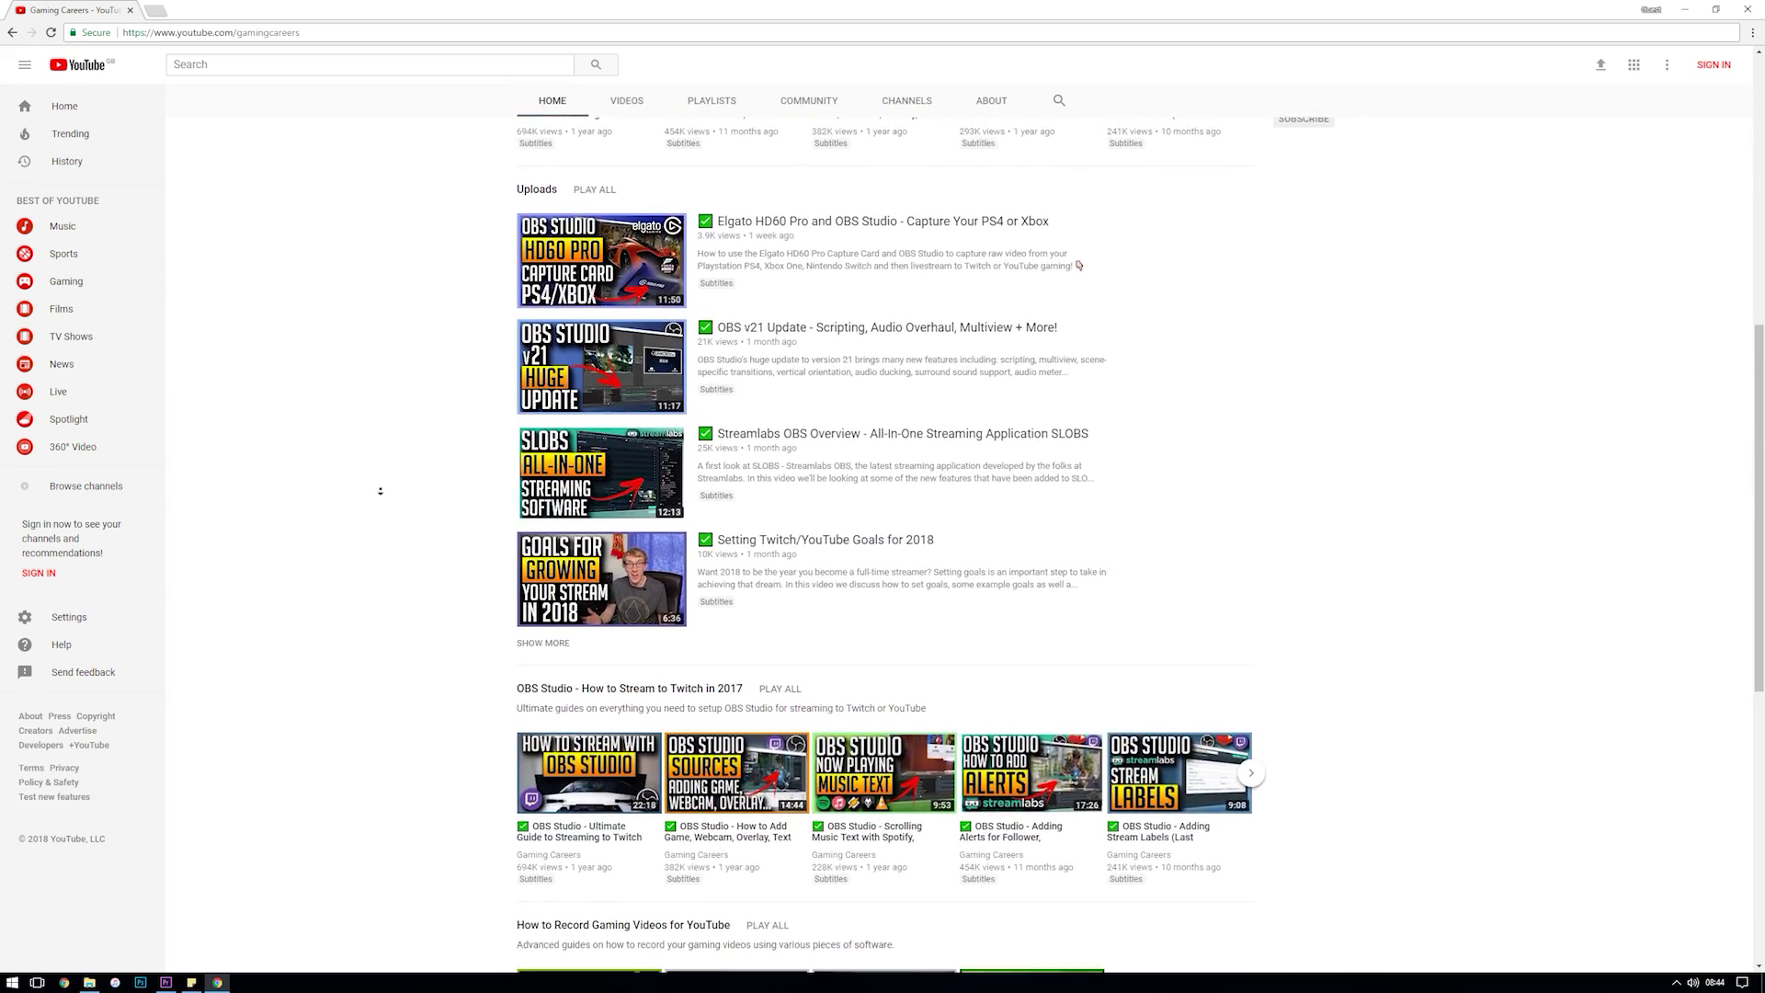
scroll(380, 491, "down", 3)
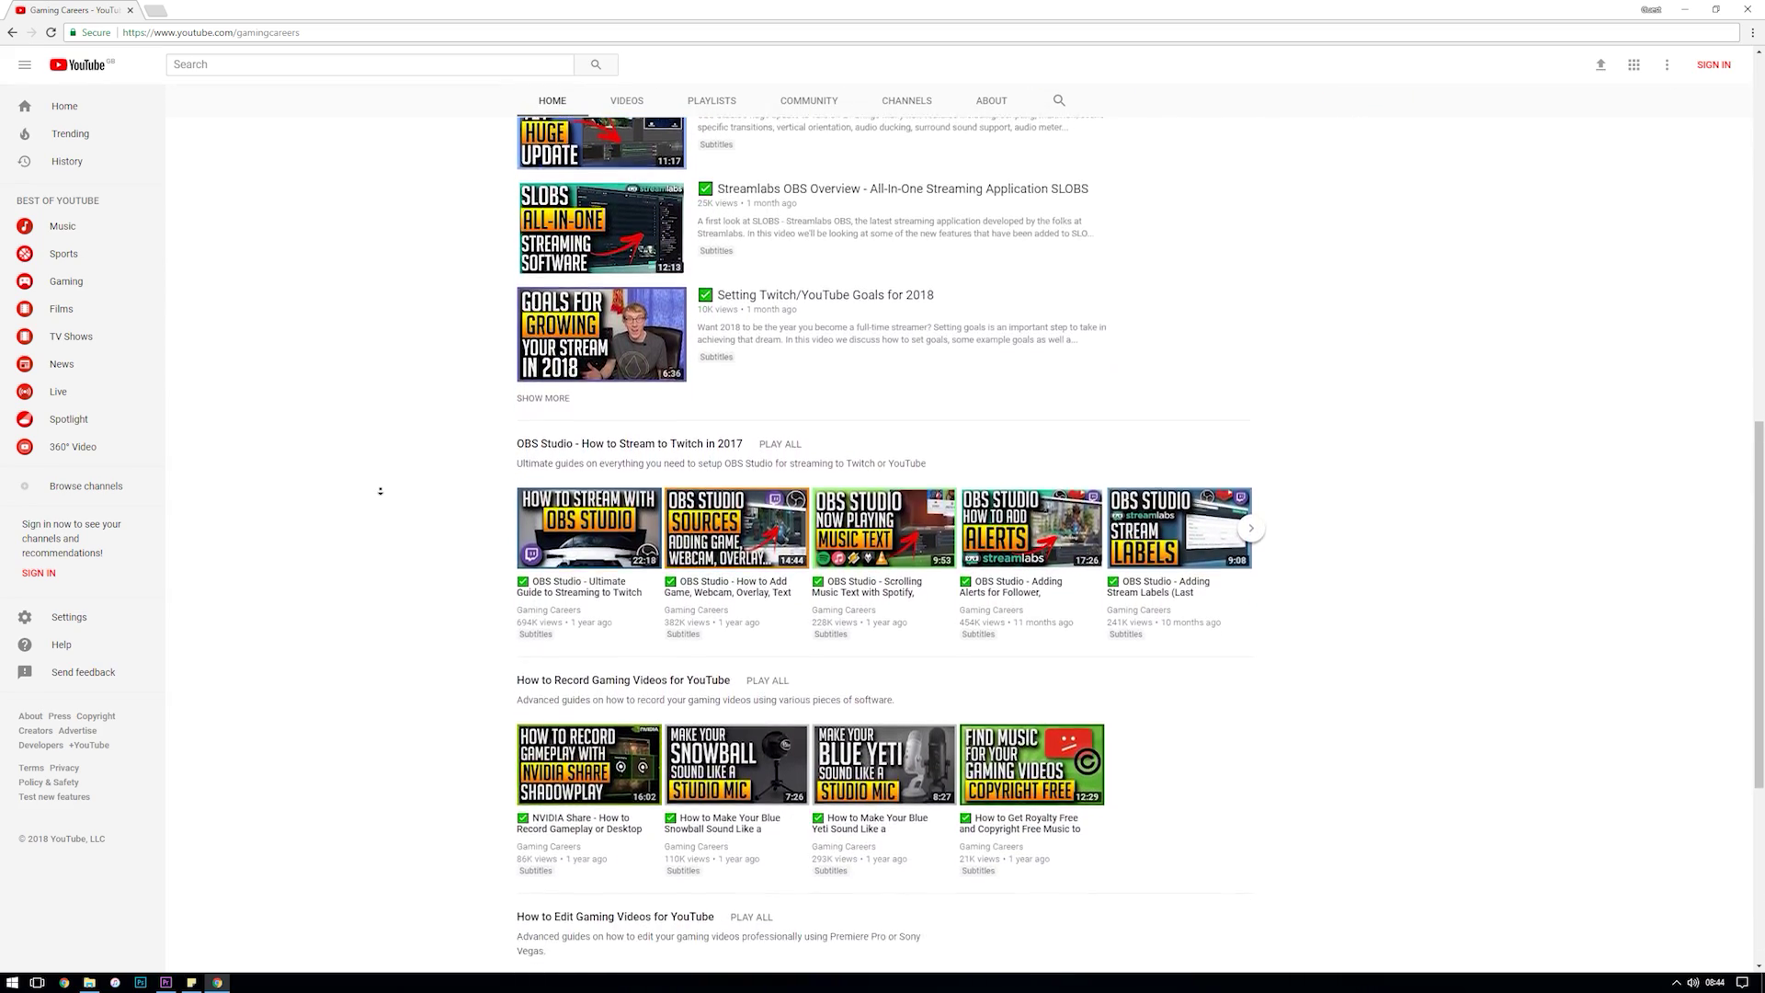